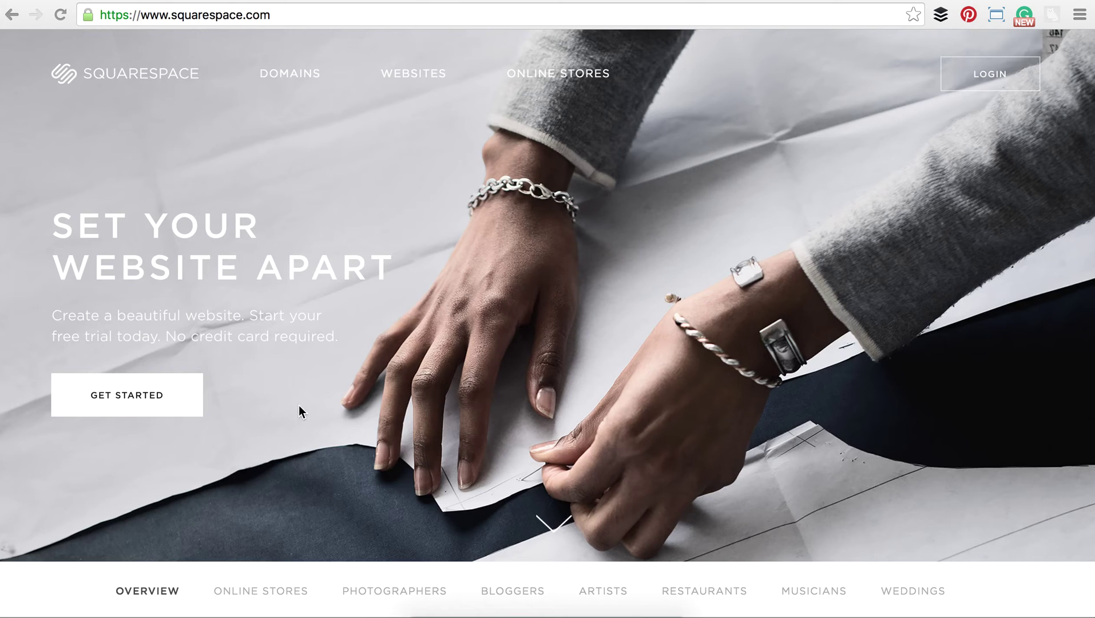
From the Squarespace homepage, bring up the get a domain, create a site, or build a store options.
left_click(147, 407)
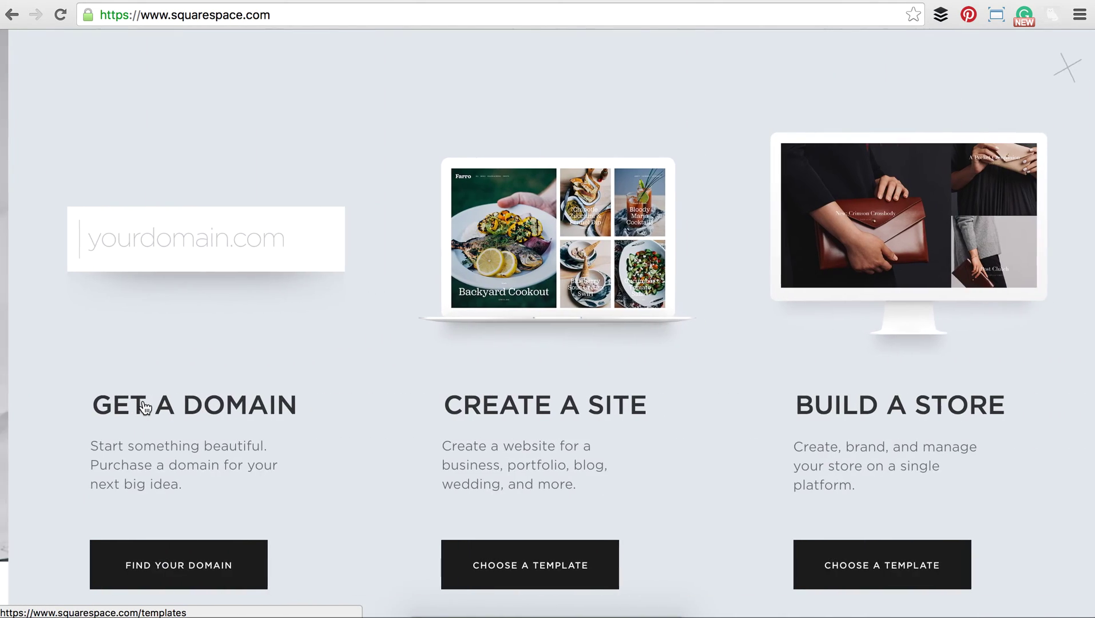
scroll(377, 470, "down", 1)
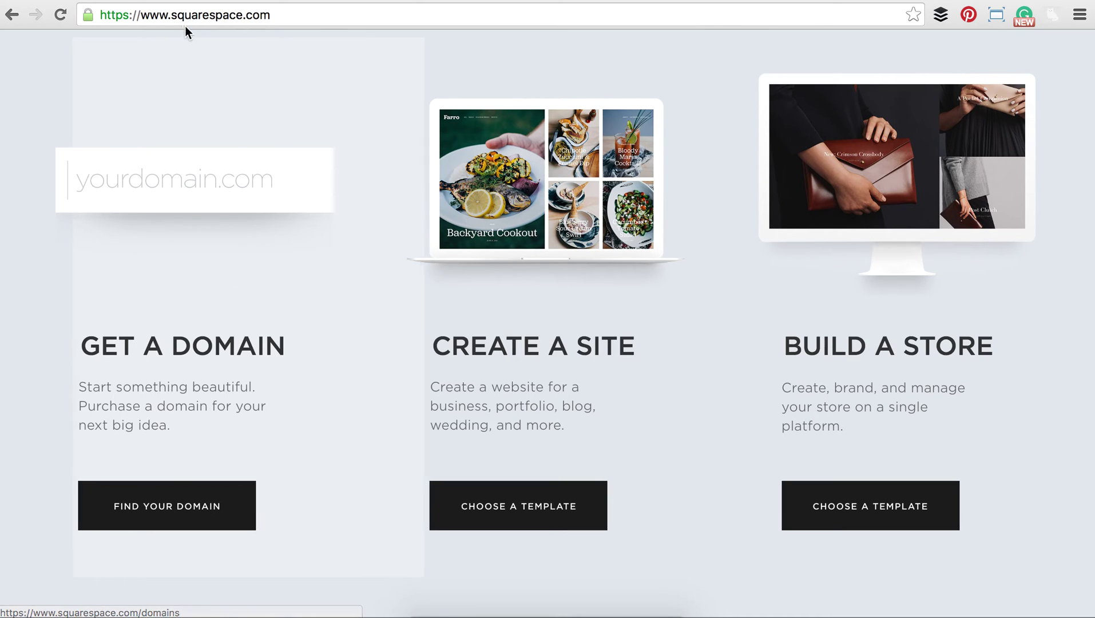
left_click(171, 16)
left_click_drag(170, 15, 274, 19)
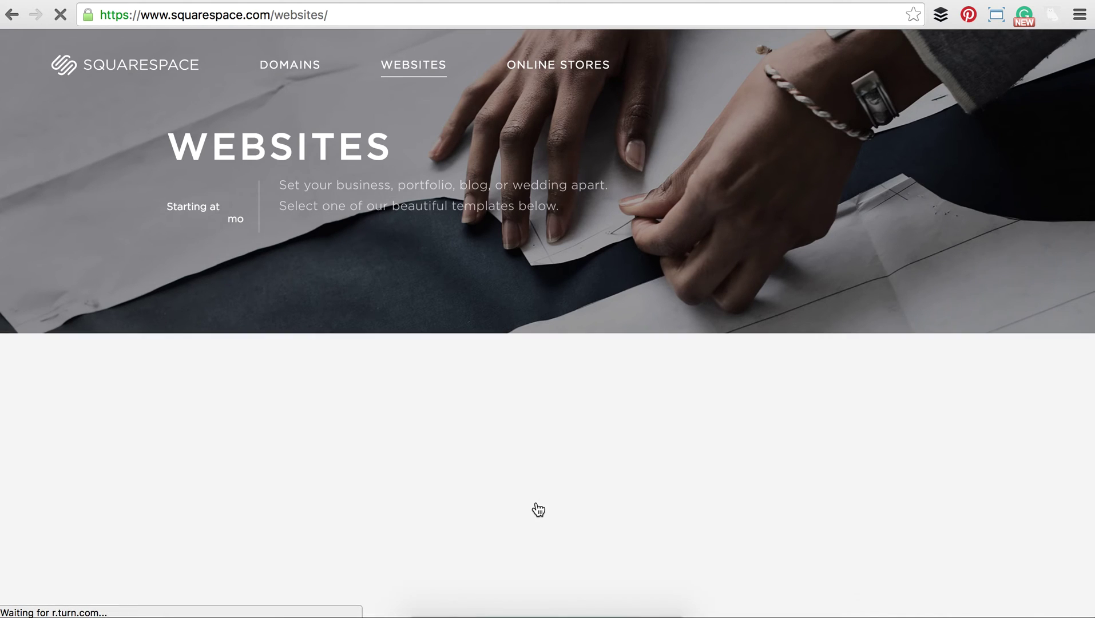
Filter the website templates to show only Blogs.
scroll(538, 509, "down", 7)
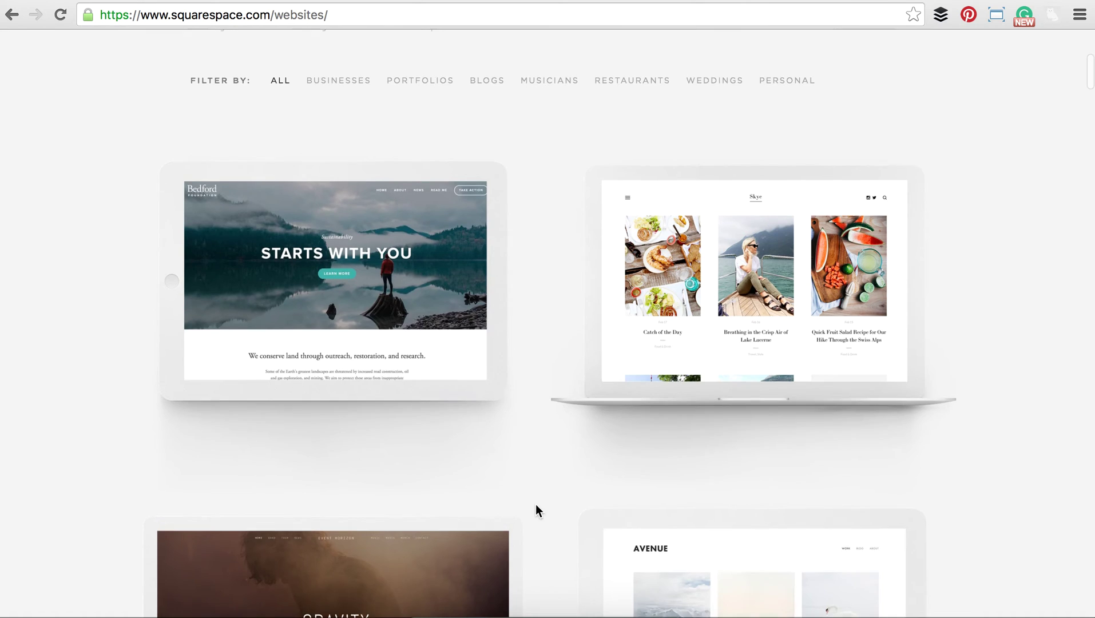
scroll(535, 504, "up", 1)
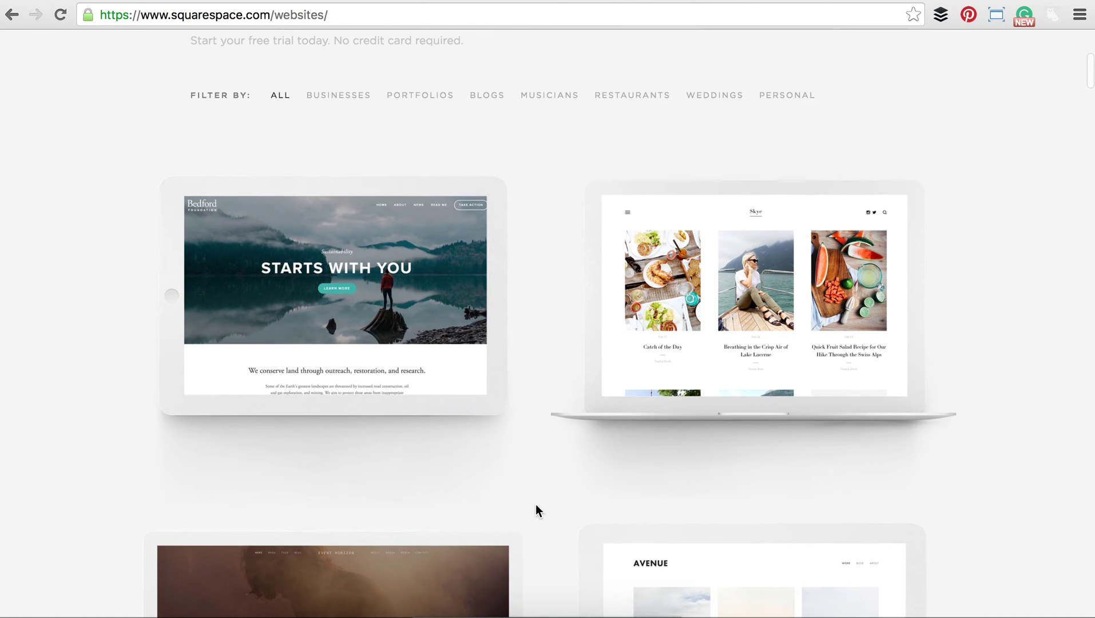
left_click(494, 96)
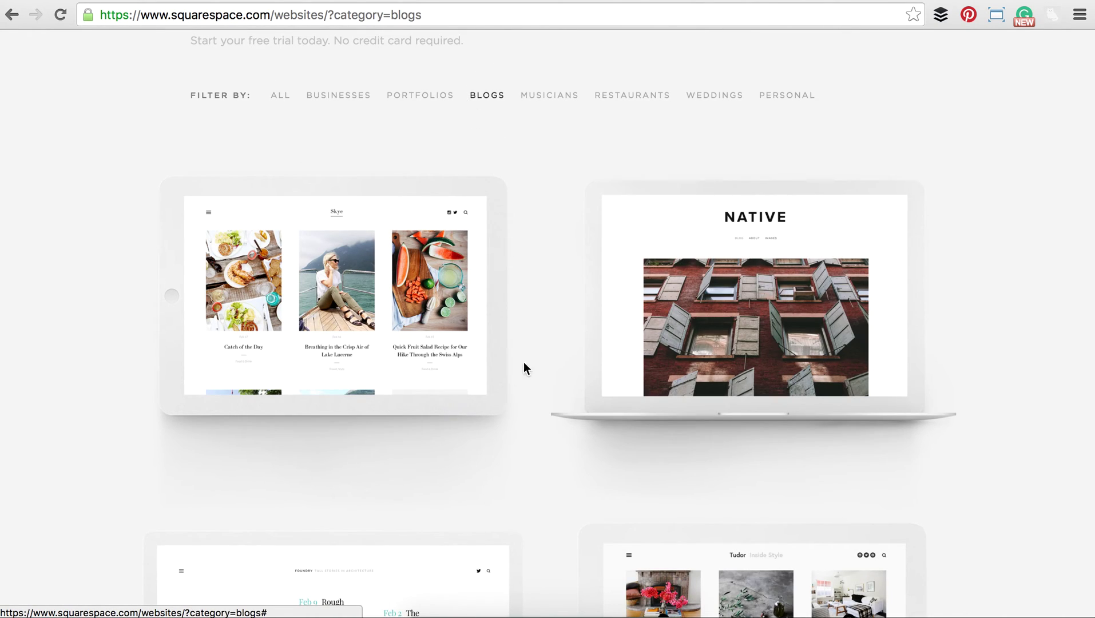
Browse the blog templates and open the Tudor template's details page.
scroll(538, 416, "down", 6)
scroll(538, 415, "down", 8)
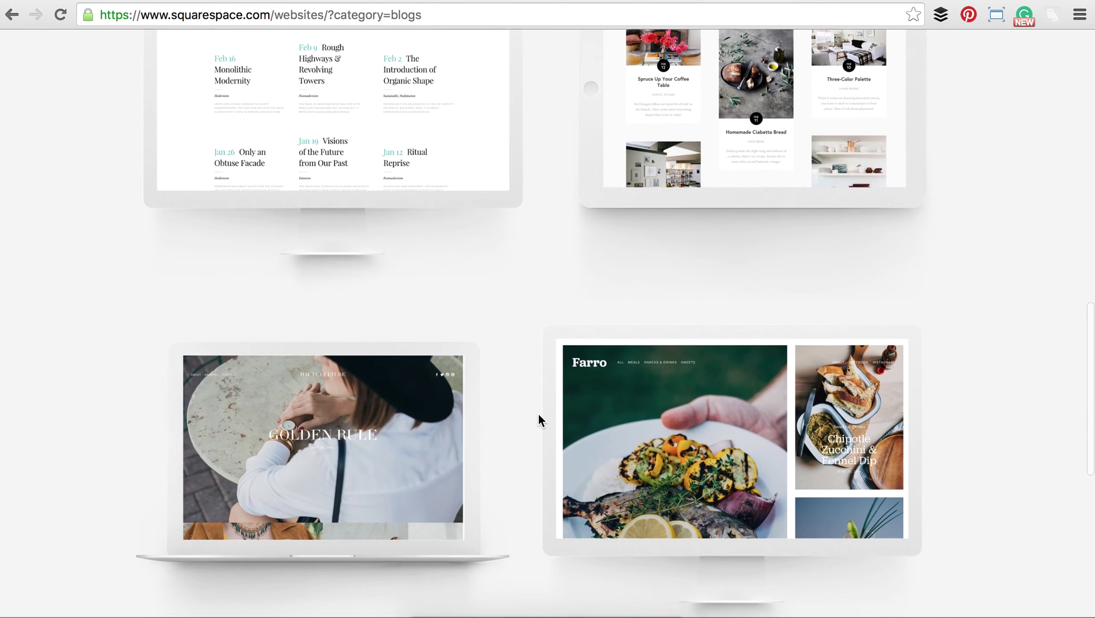
scroll(538, 415, "up", 4)
scroll(538, 414, "up", 3)
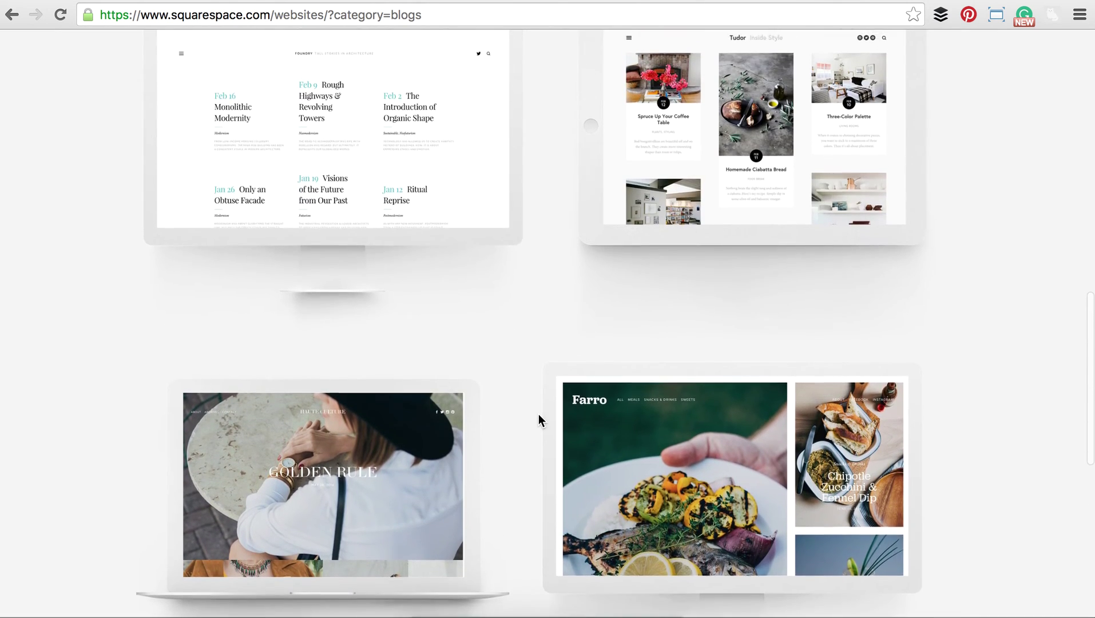
left_click(771, 231)
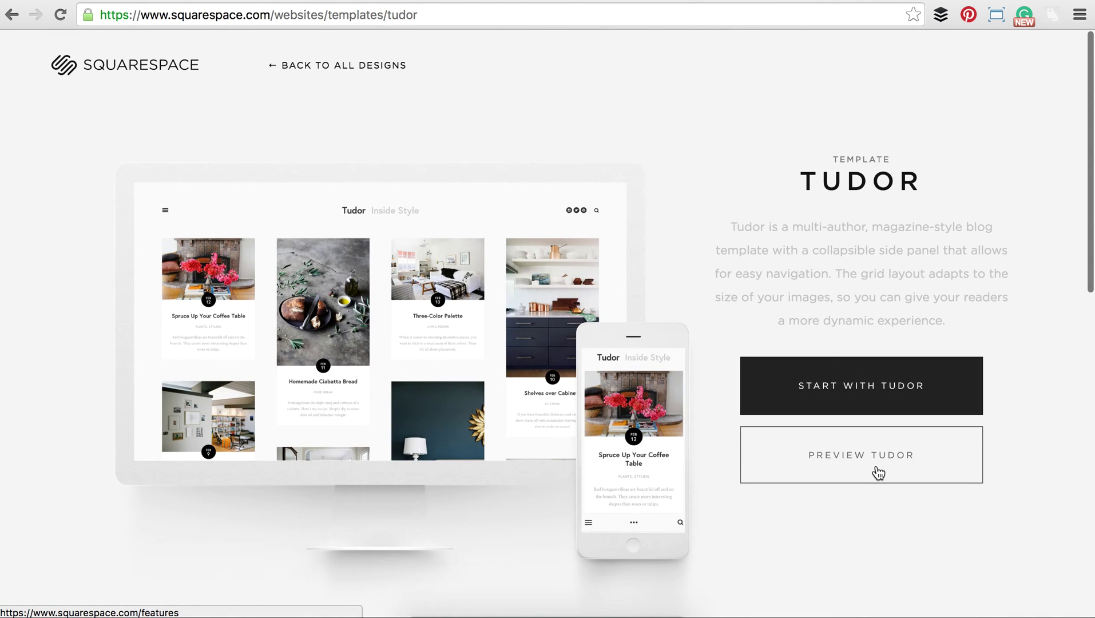
Open the live Tudor preview and scroll through the Inside Style demo posts, then back to top.
left_click(876, 465)
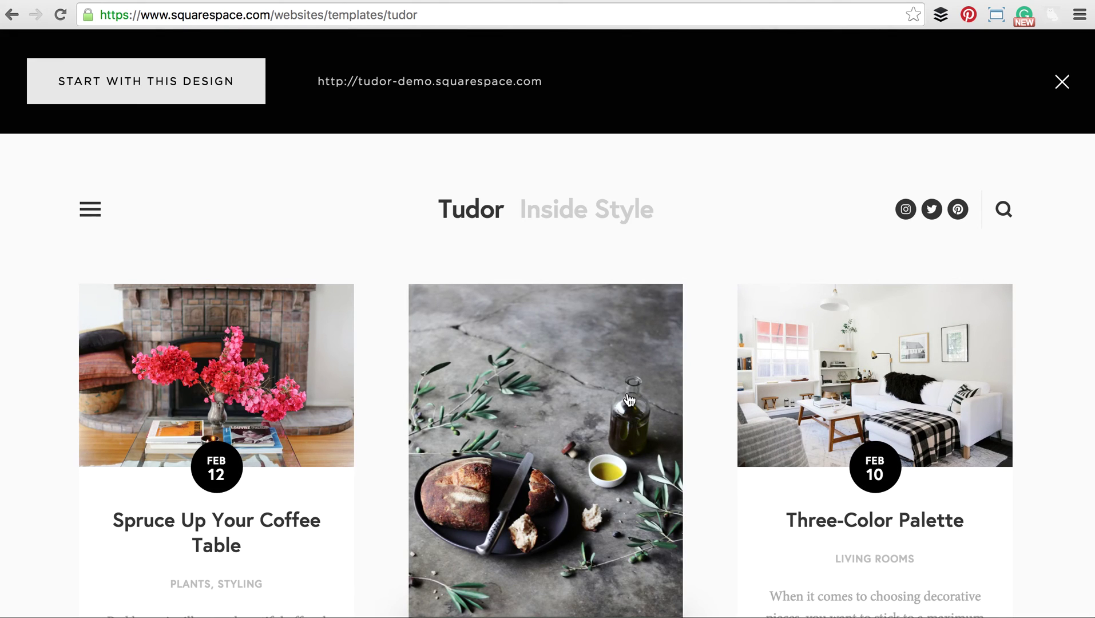
scroll(629, 400, "down", 1)
scroll(630, 400, "up", 1)
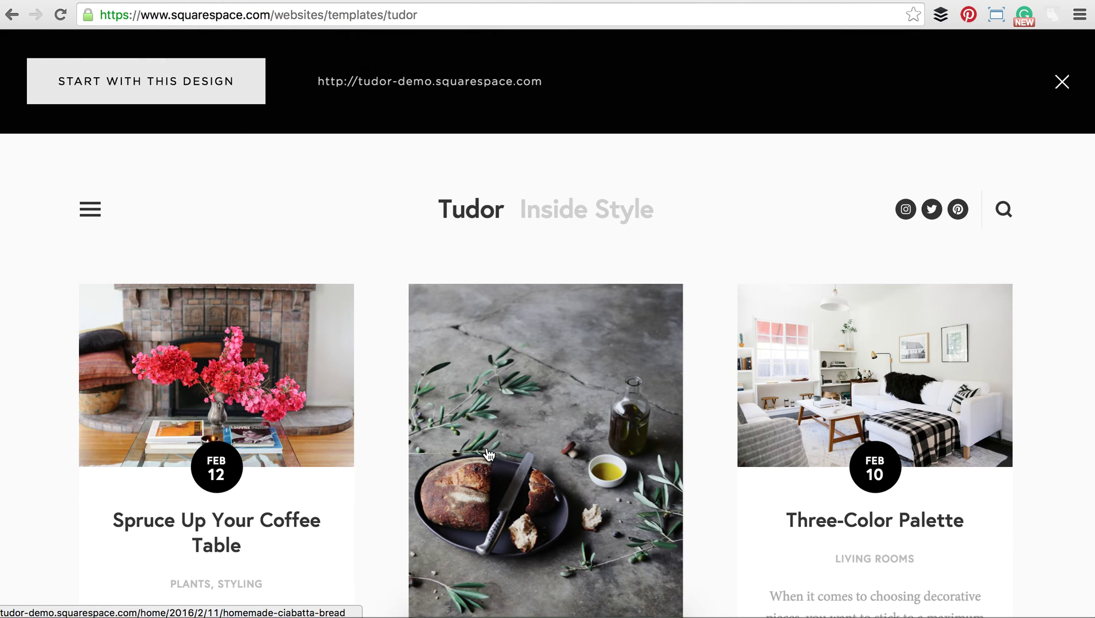
scroll(490, 452, "down", 5)
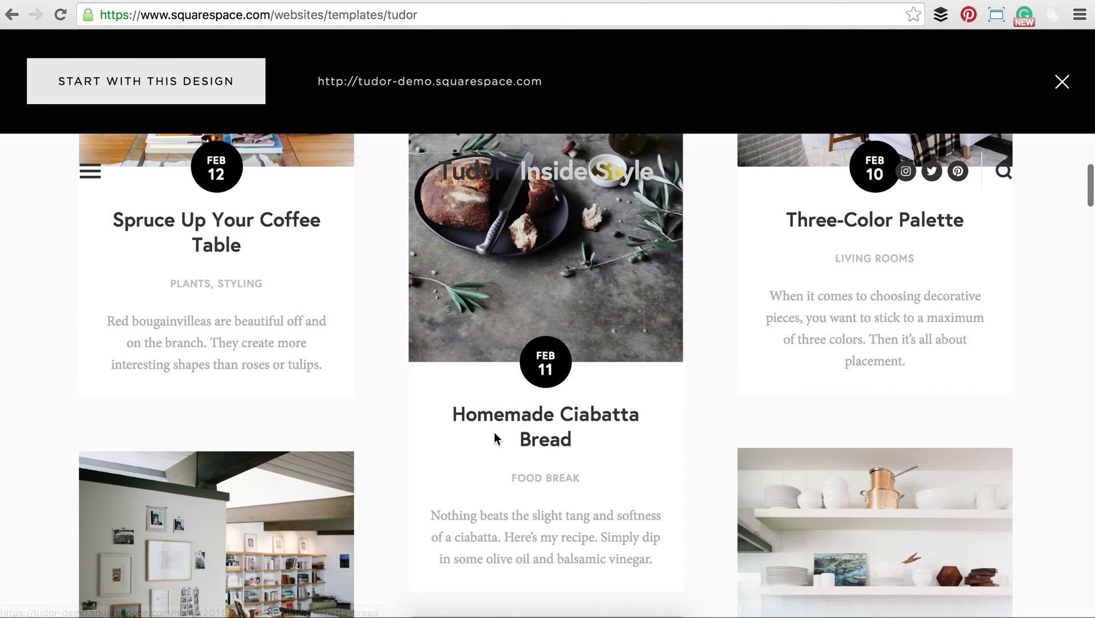
scroll(496, 438, "down", 5)
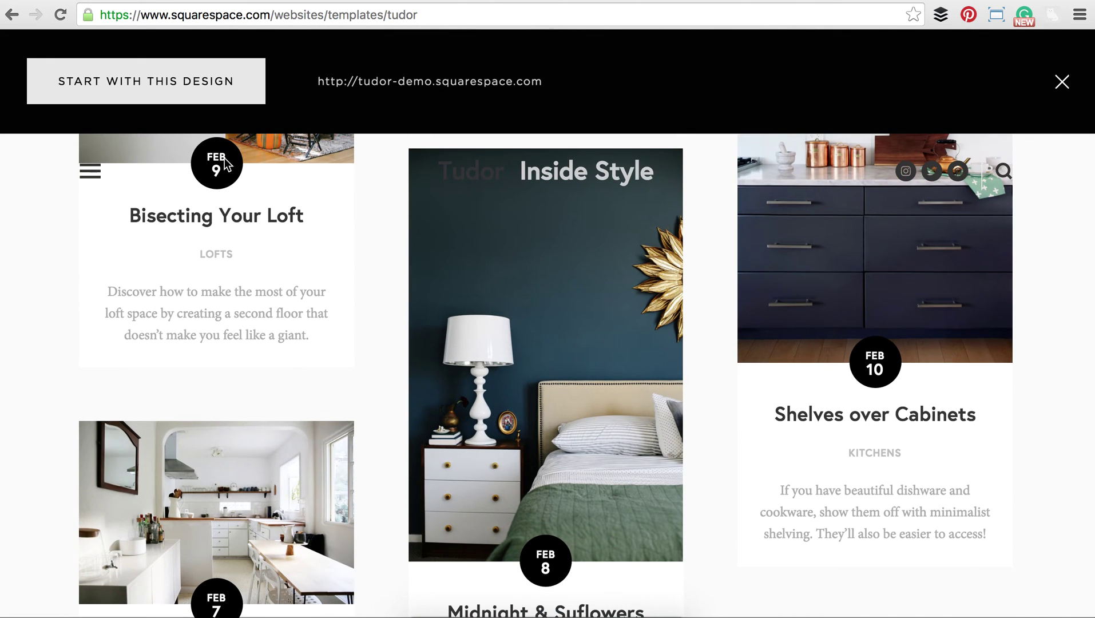
scroll(525, 398, "down", 3)
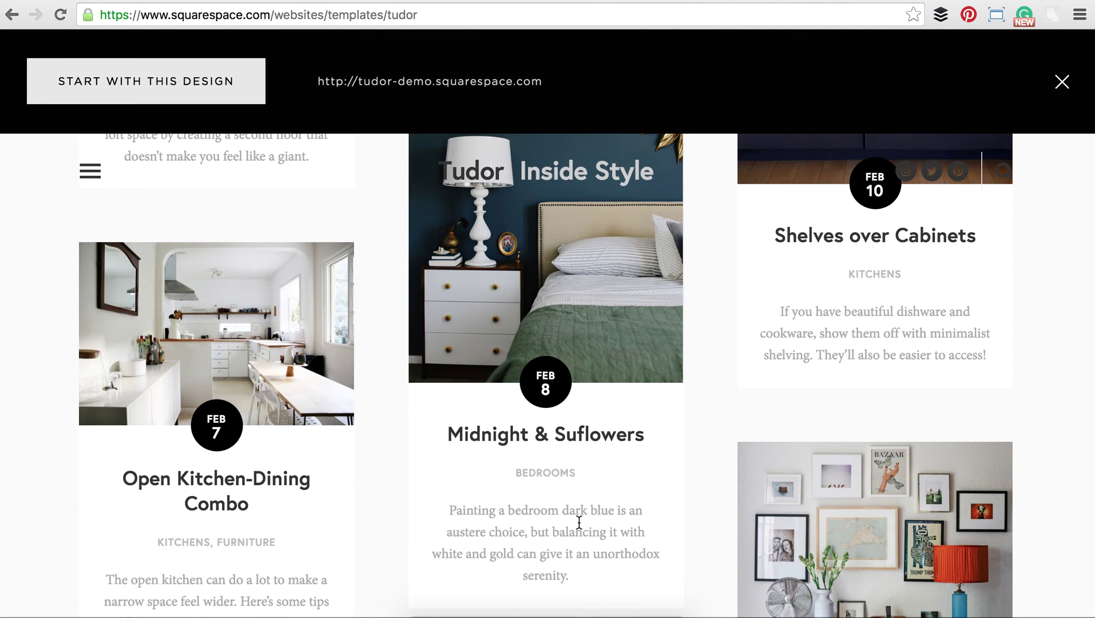
scroll(576, 521, "down", 1)
scroll(579, 522, "down", 10)
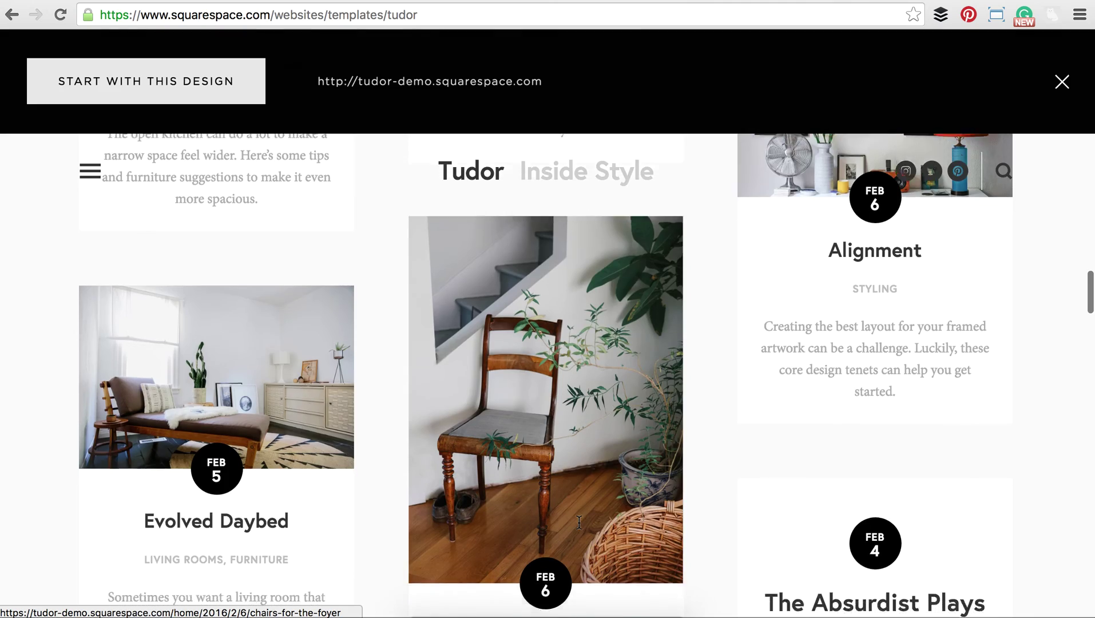
scroll(579, 522, "up", 10)
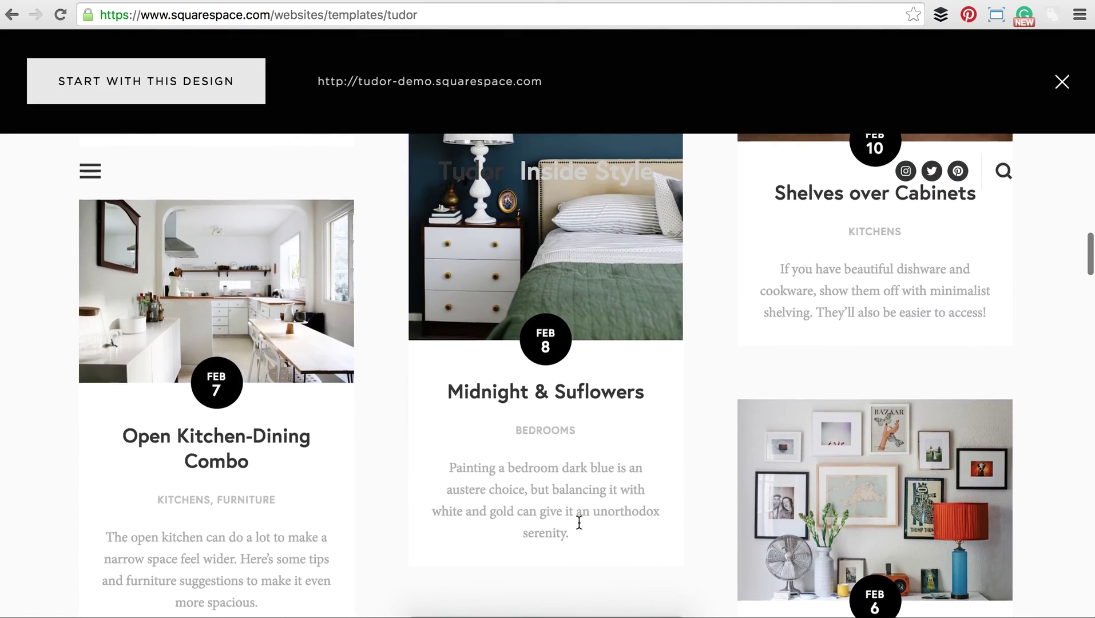
scroll(562, 407, "up", 7)
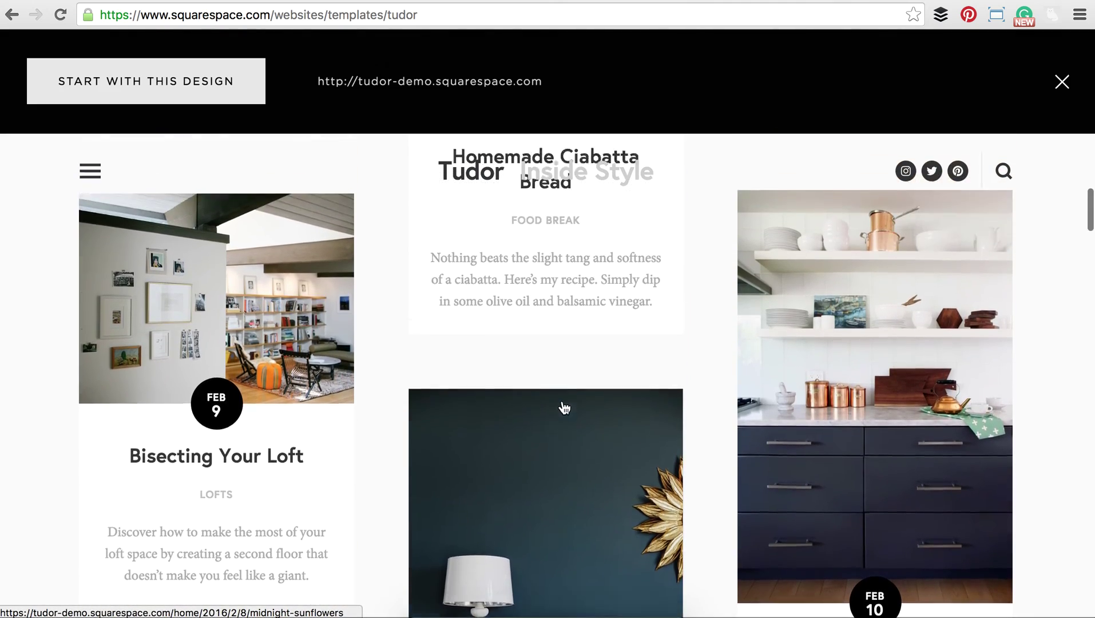
scroll(564, 408, "up", 5)
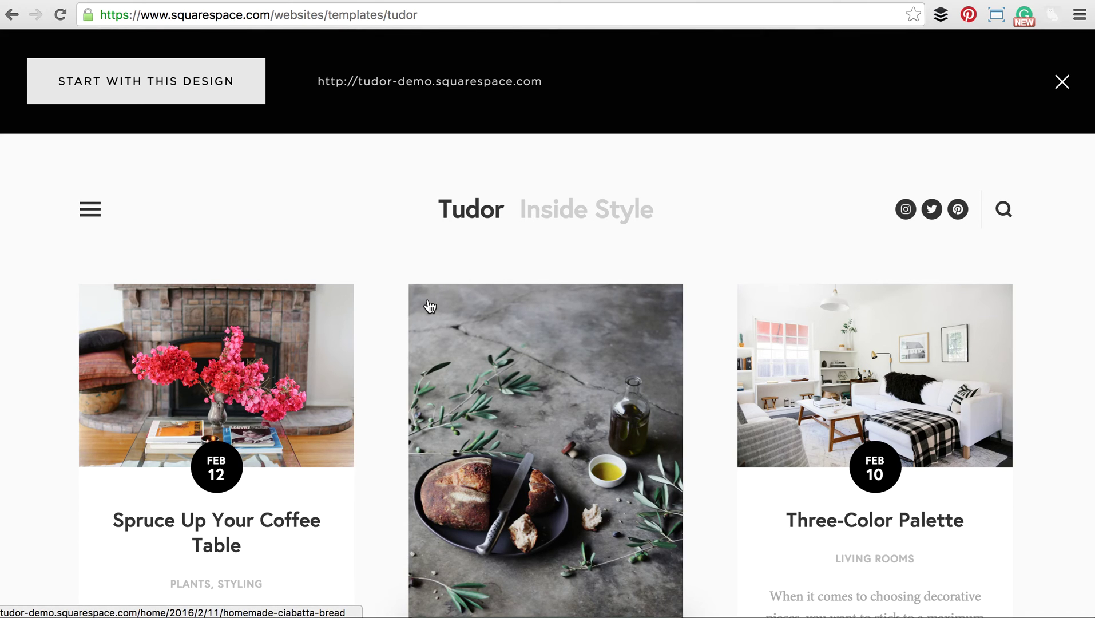
scroll(598, 371, "down", 3)
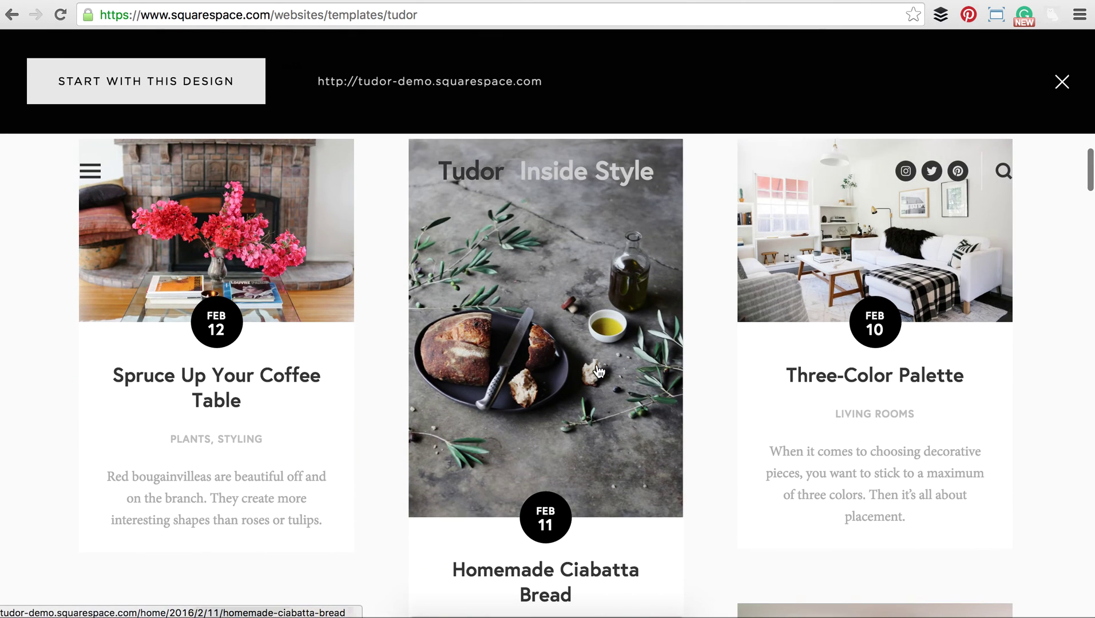
scroll(598, 371, "up", 3)
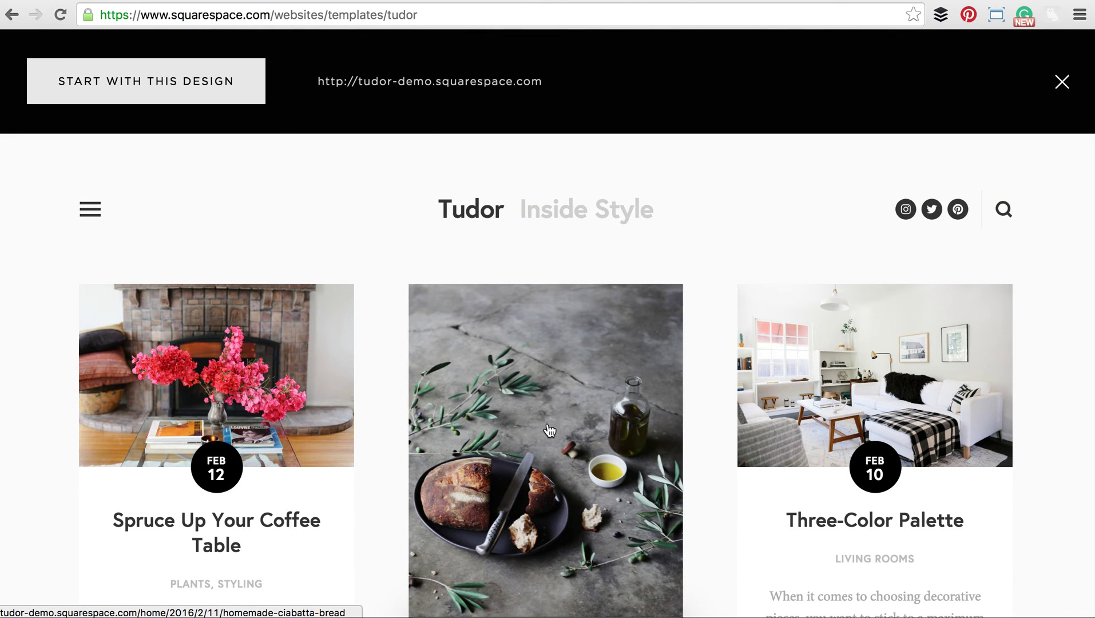
left_click(204, 87)
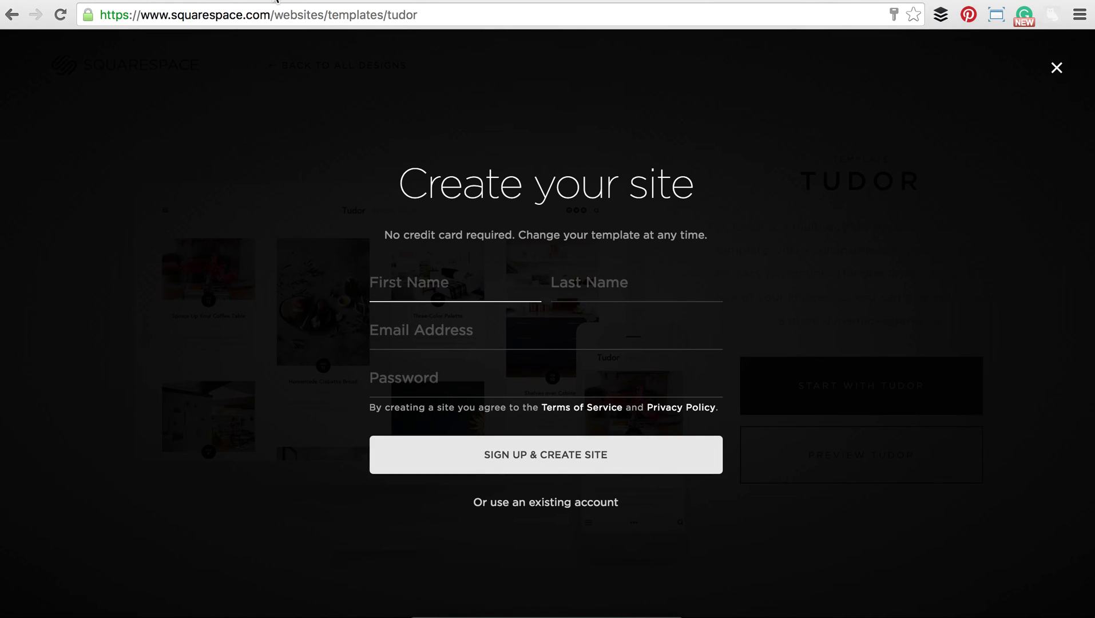
Create the Tudor site and answer the first setup question with My business/organization.
left_click(171, 1)
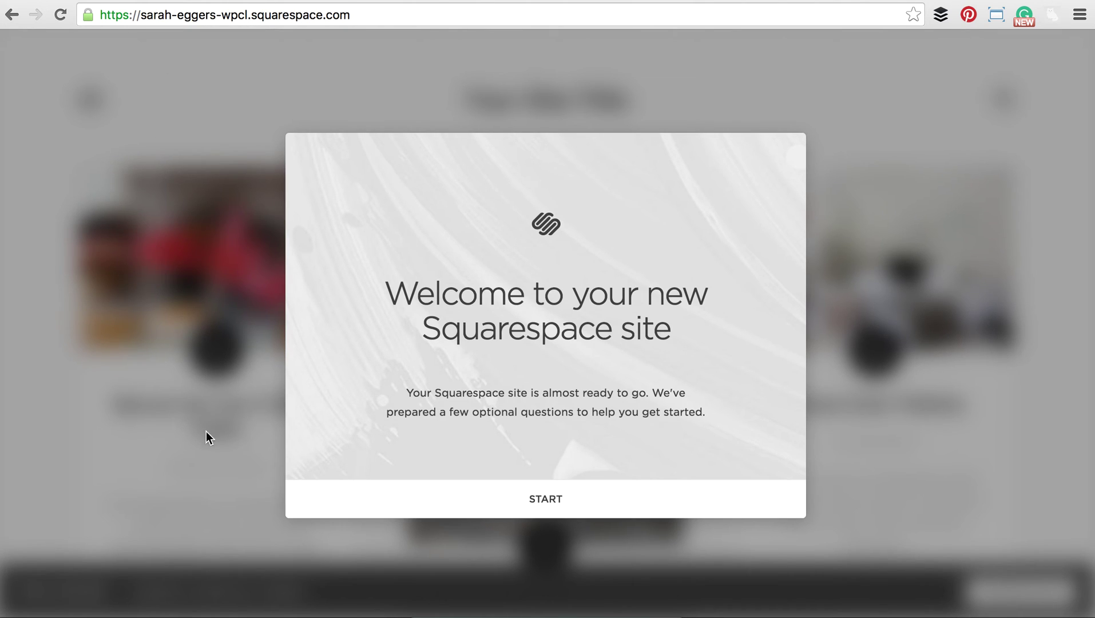
left_click(559, 503)
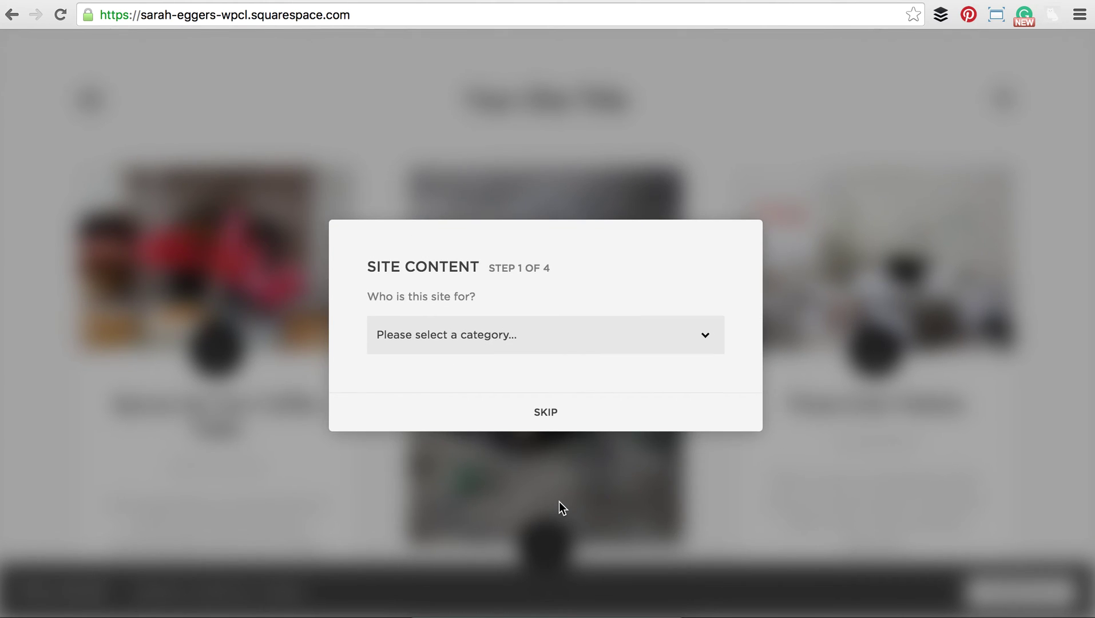
left_click(527, 346)
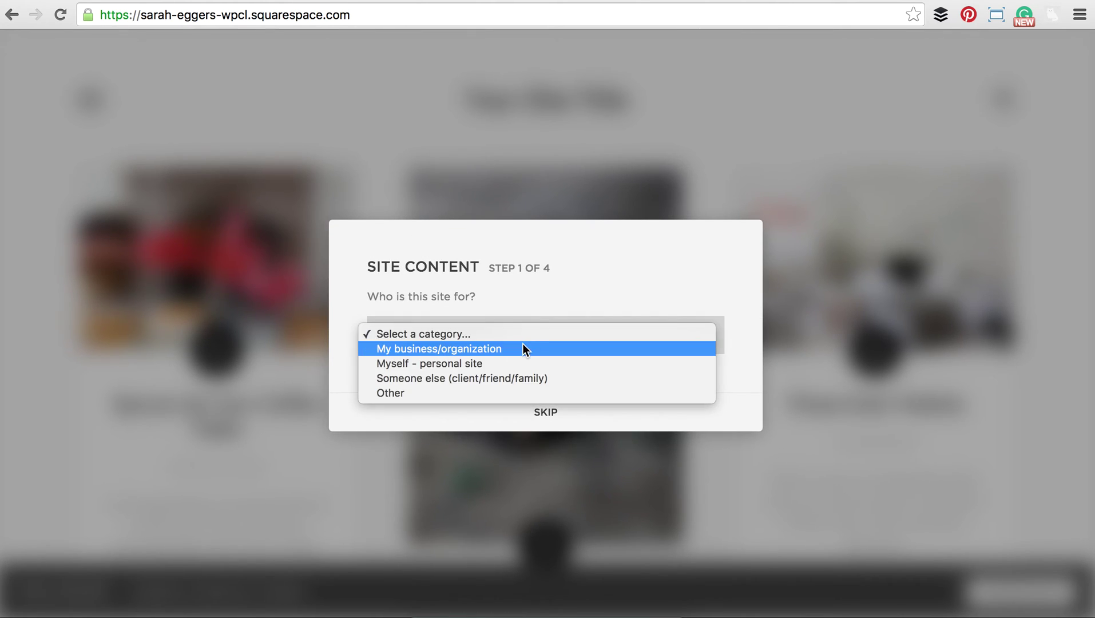
left_click(520, 348)
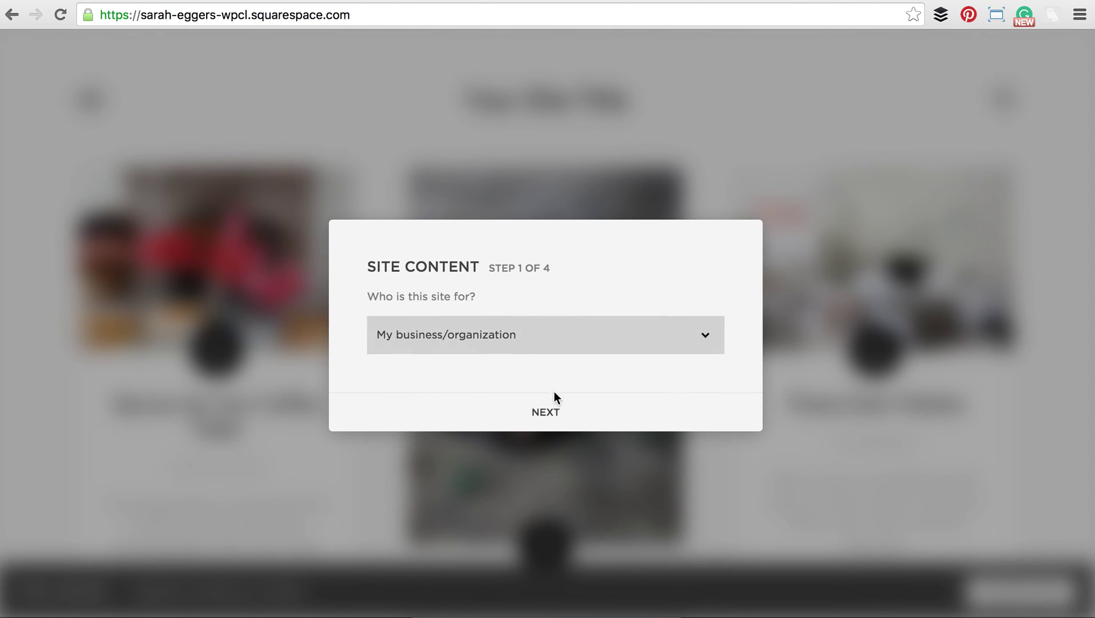
left_click(547, 414)
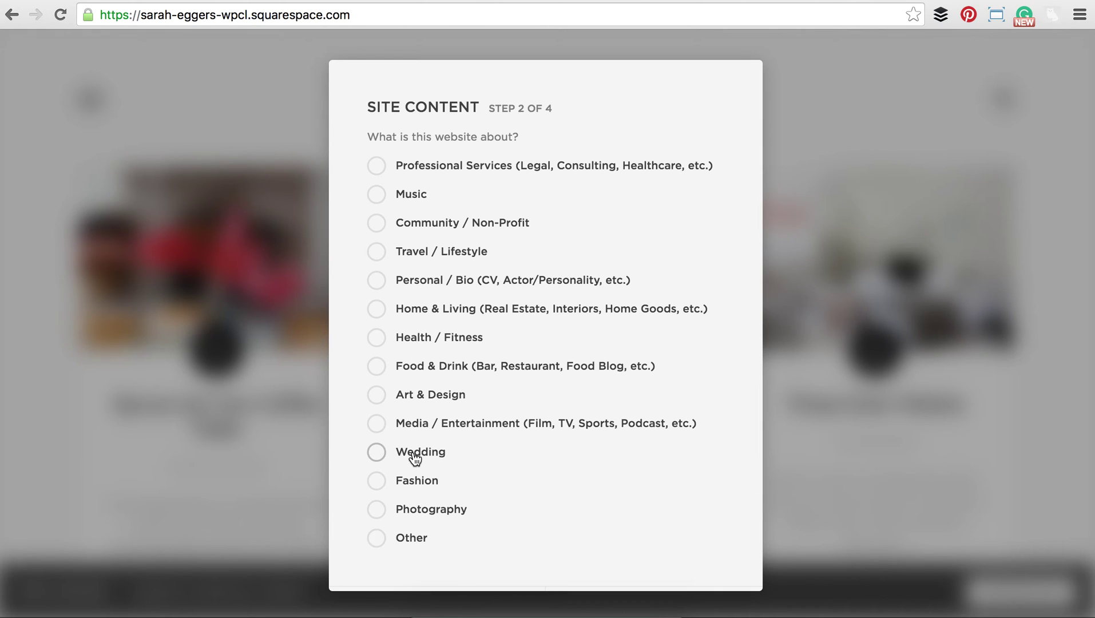
Mark the website as being about Fashion and continue to the site goals question.
left_click(411, 484)
scroll(555, 508, "down", 2)
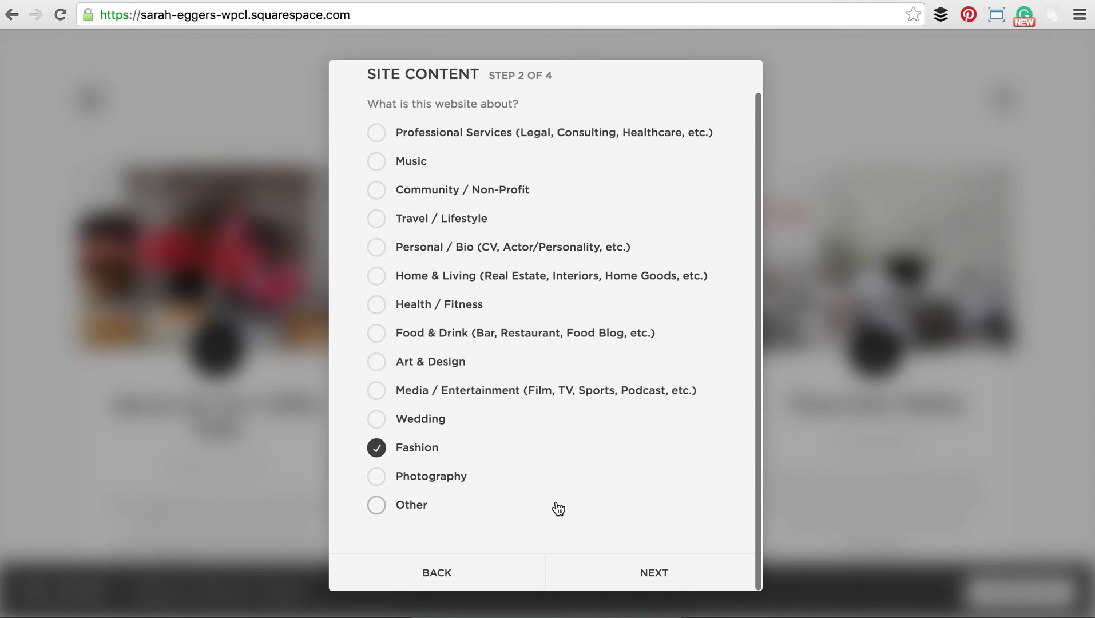
left_click(630, 566)
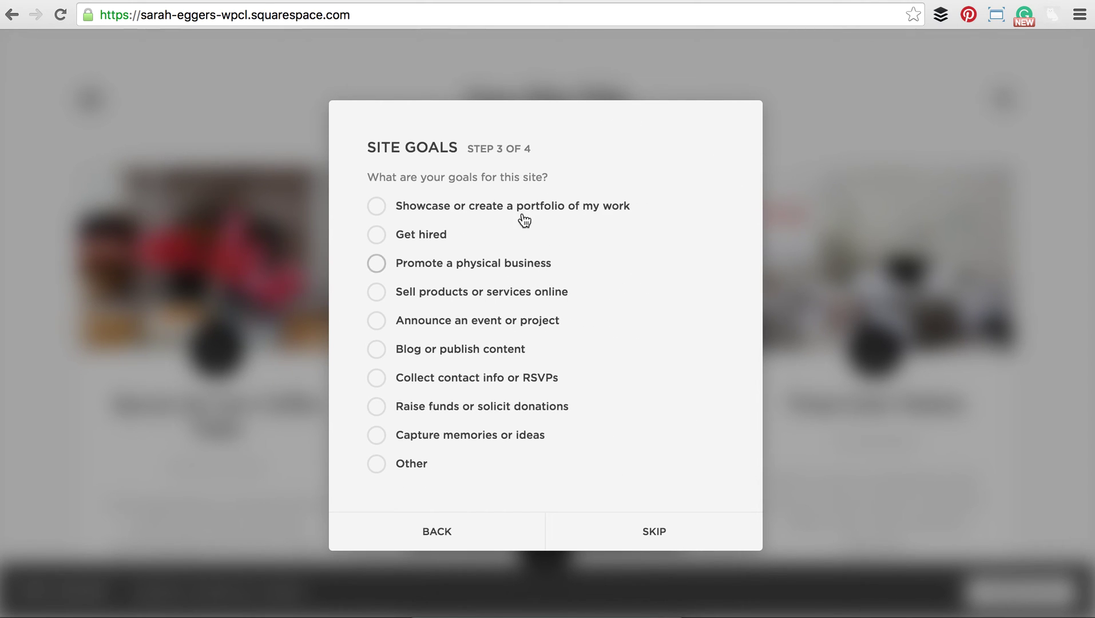
Choose Get hired and Blog or publish content as the site goals.
left_click(425, 239)
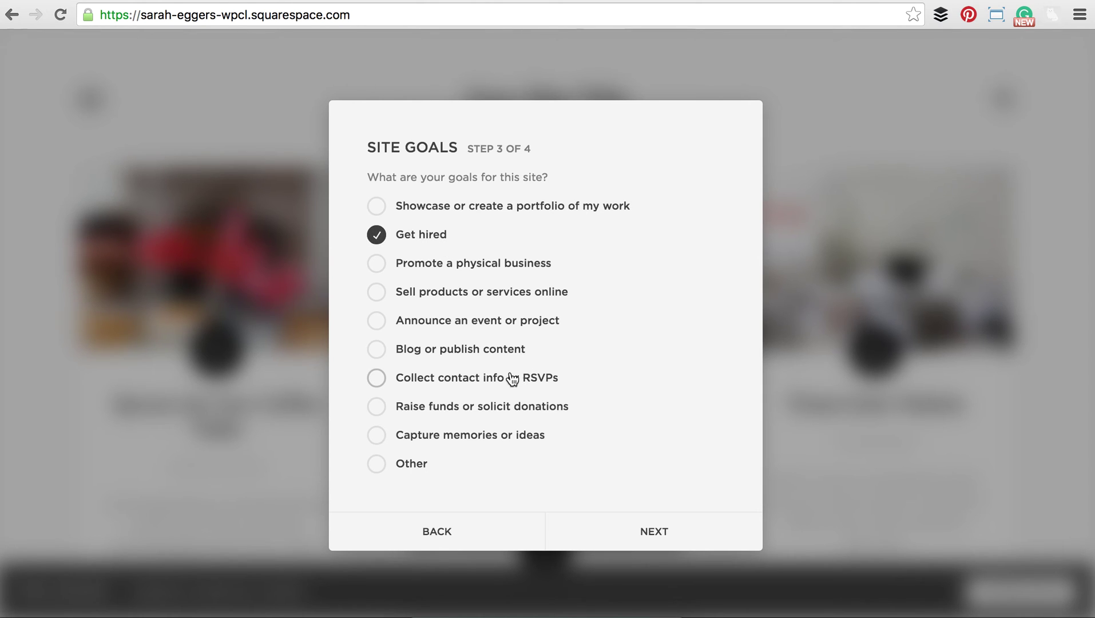
left_click(481, 354)
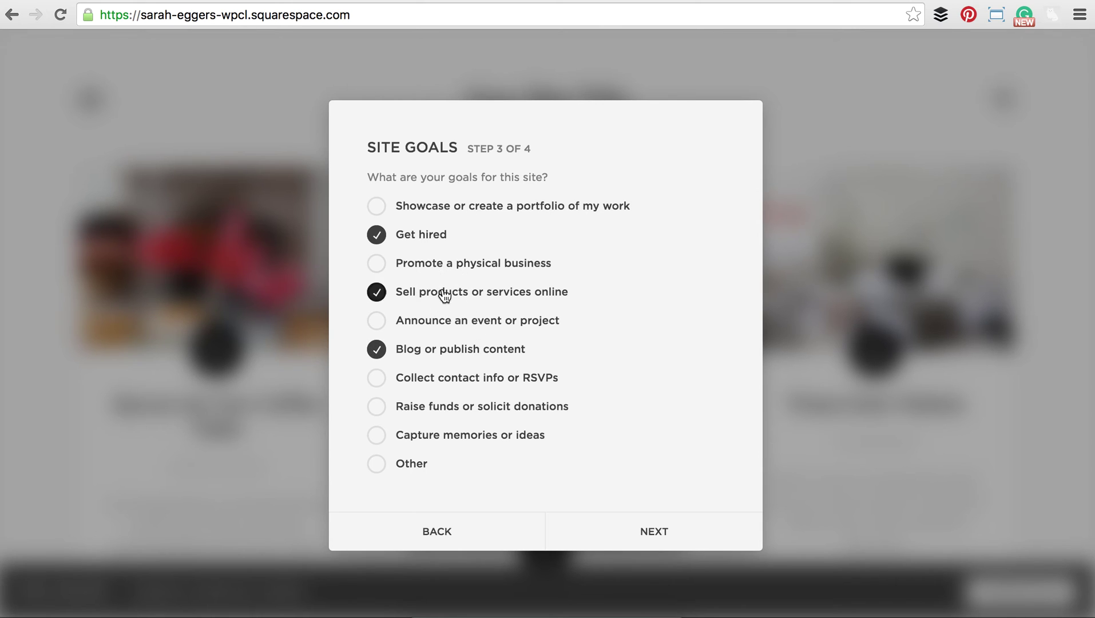
left_click(671, 538)
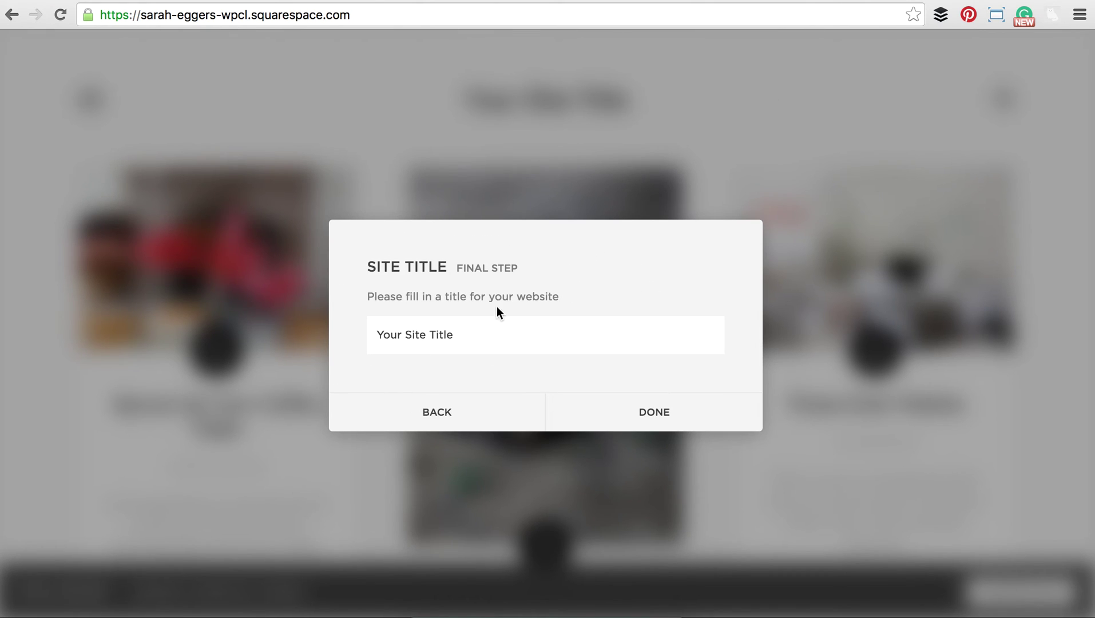
Set the site title to 'Put a creative site title' and finish setup.
left_click_drag(473, 349, 302, 340)
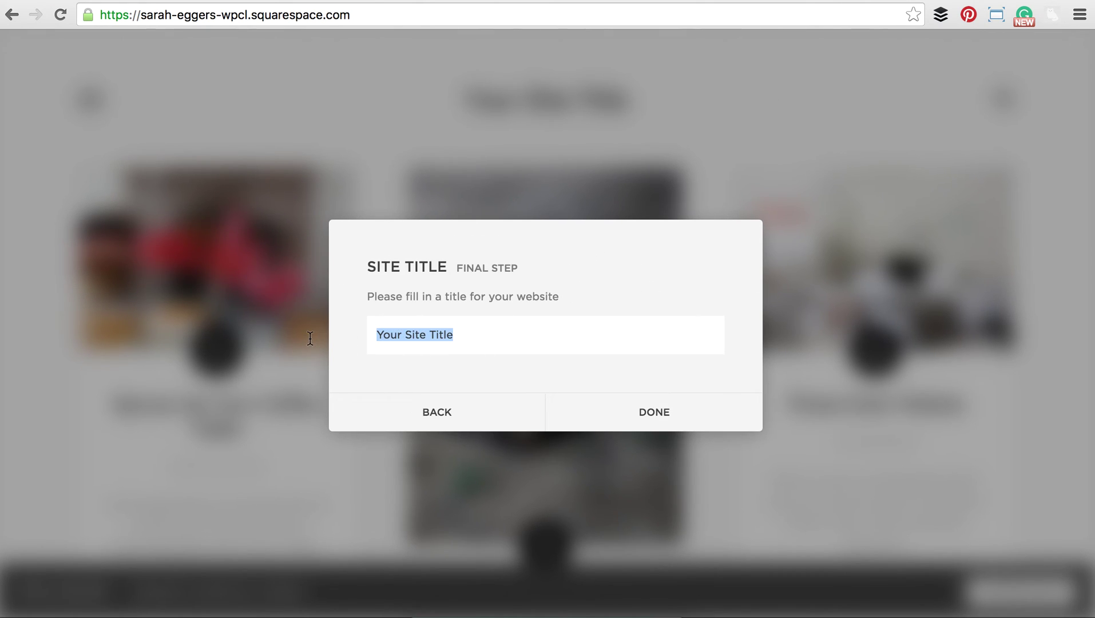
type("Put a creati")
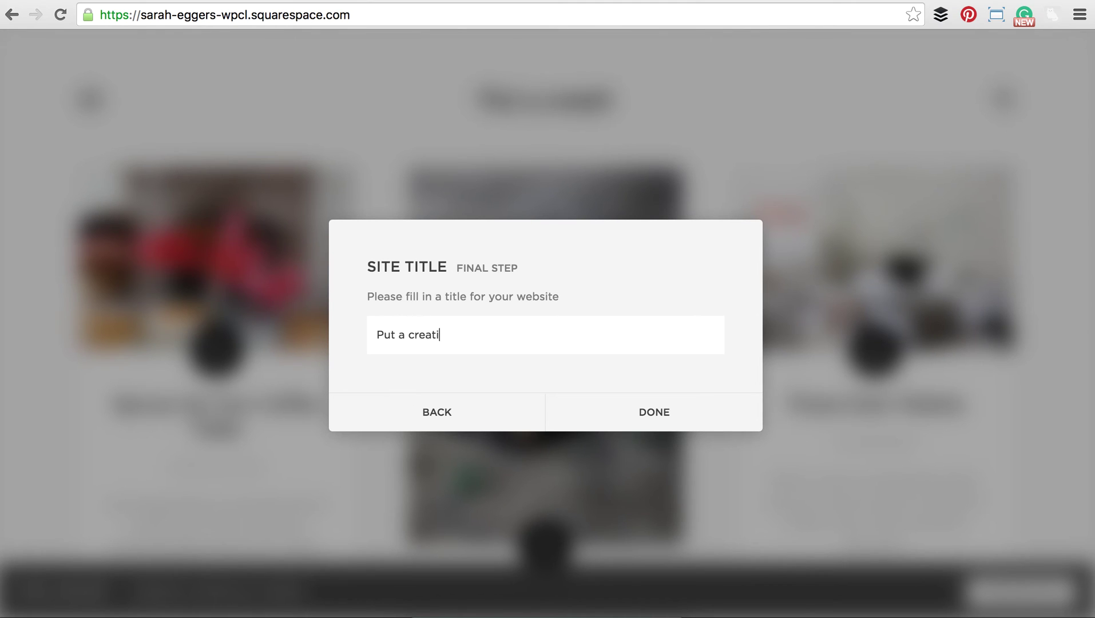
type("ve site title")
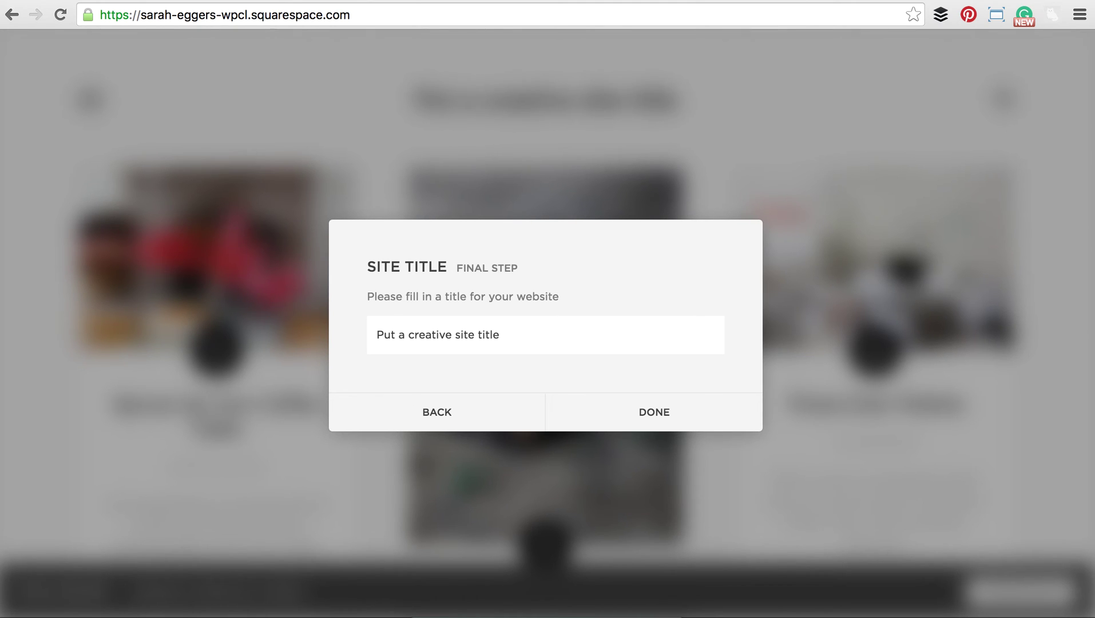
left_click(643, 422)
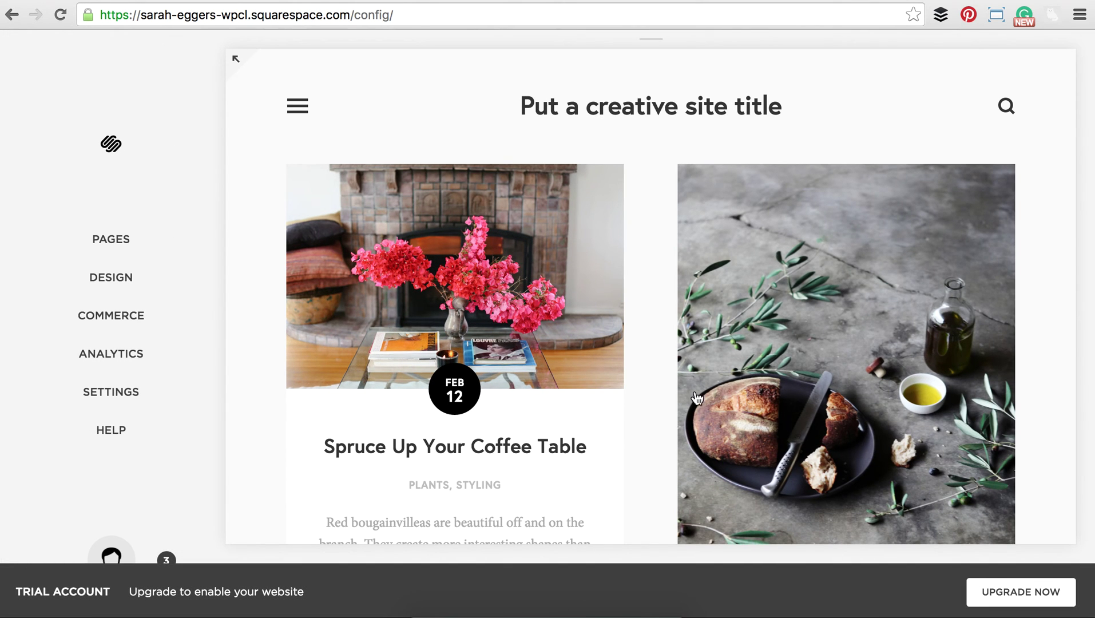
Open the Design menu's Logo & Title settings.
mouse_move(490, 173)
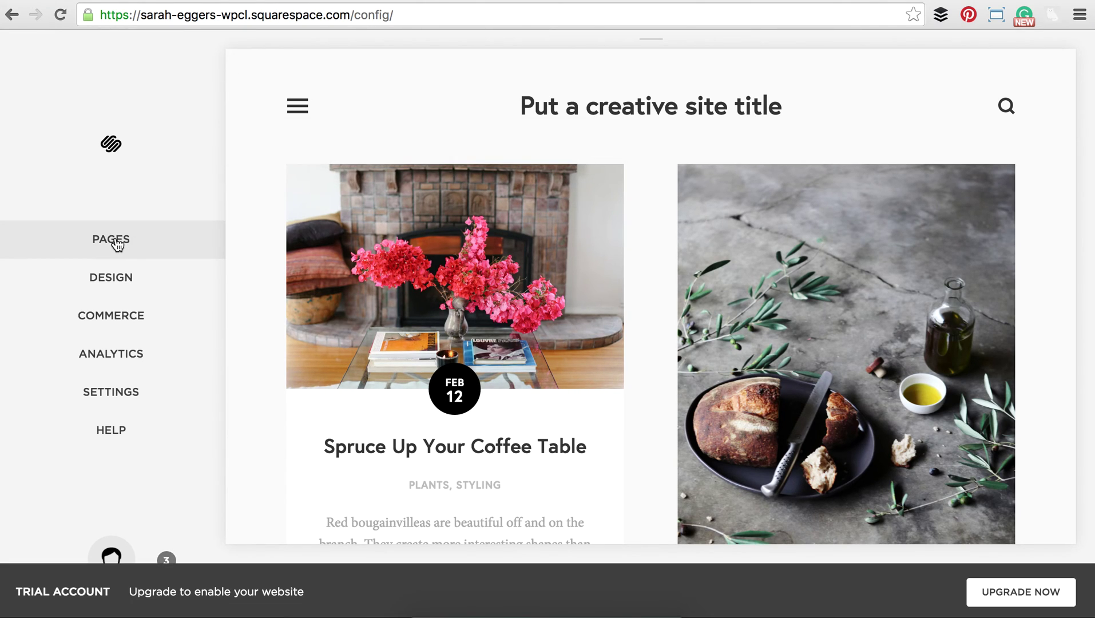
left_click(116, 277)
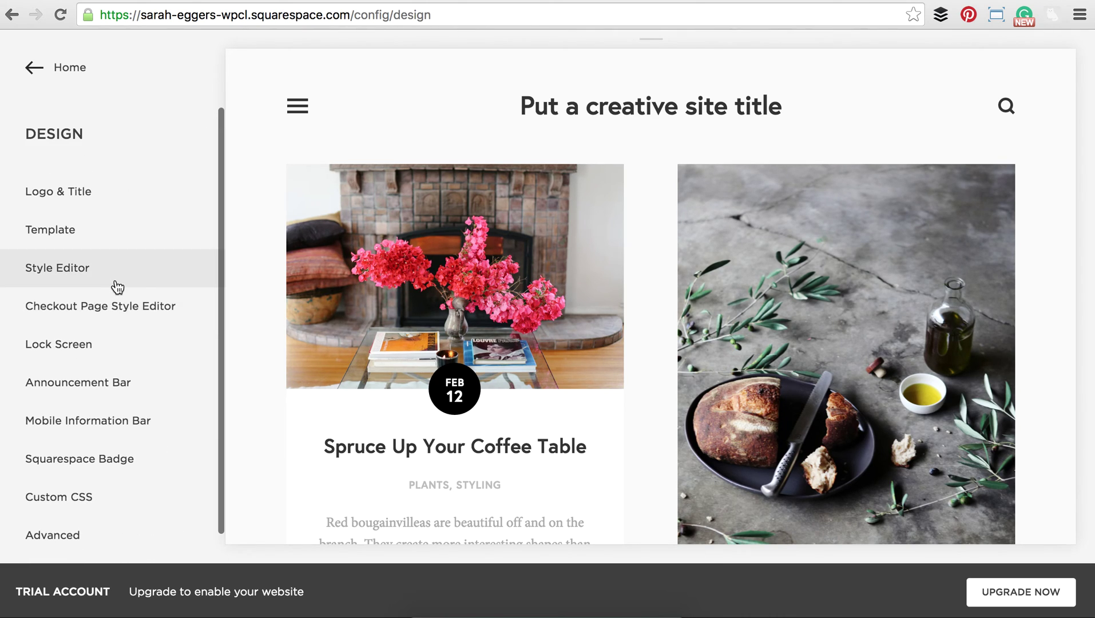
left_click(87, 193)
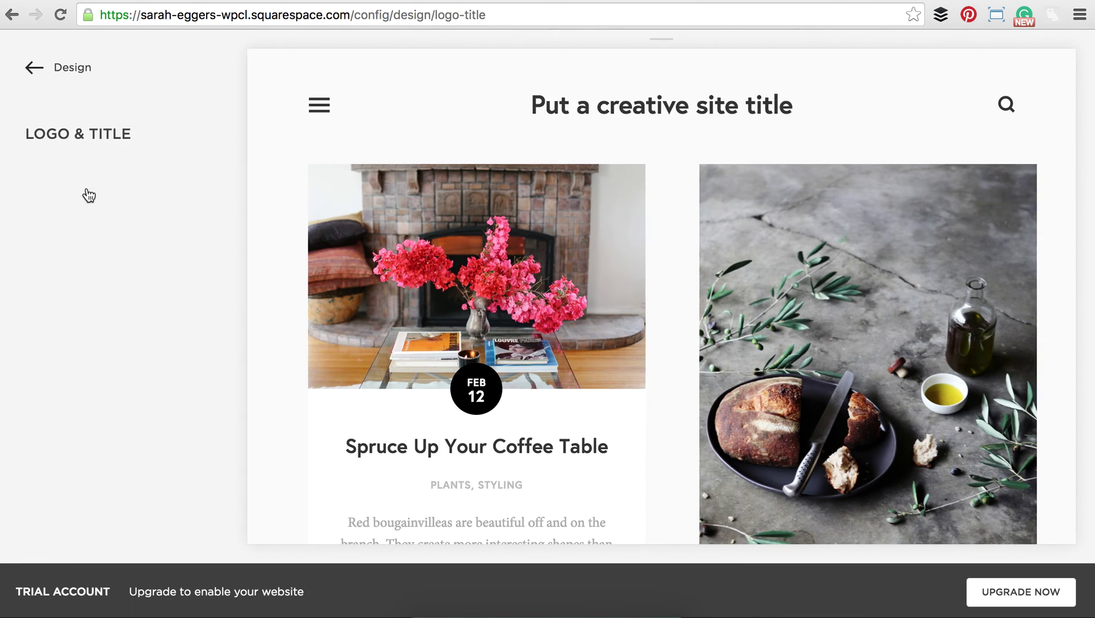
left_click_drag(222, 288, 36, 268)
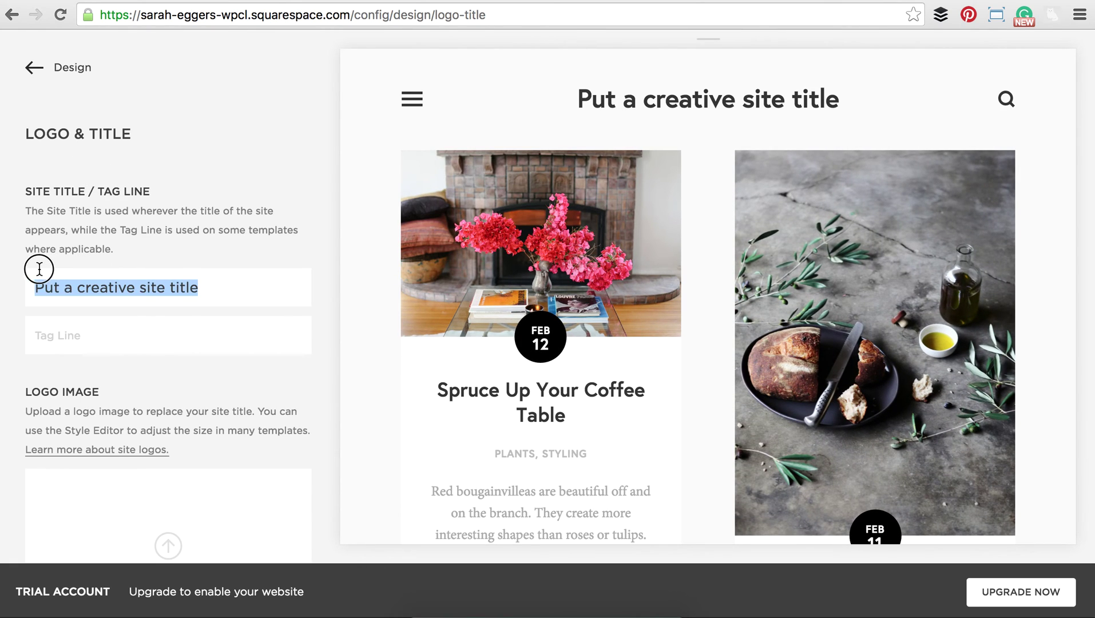
type("Change yout tiel")
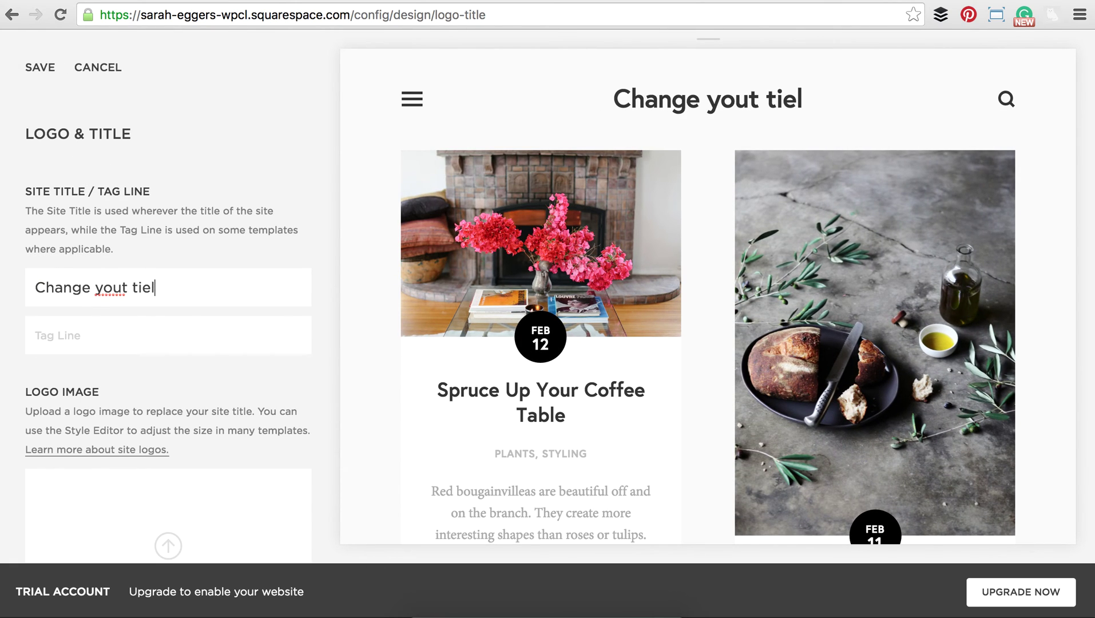
key("BackSpace")
key("BackSpace")
key("BackSpace")
key("BackSpace")
key("BackSpace")
key("BackSpace")
type("title")
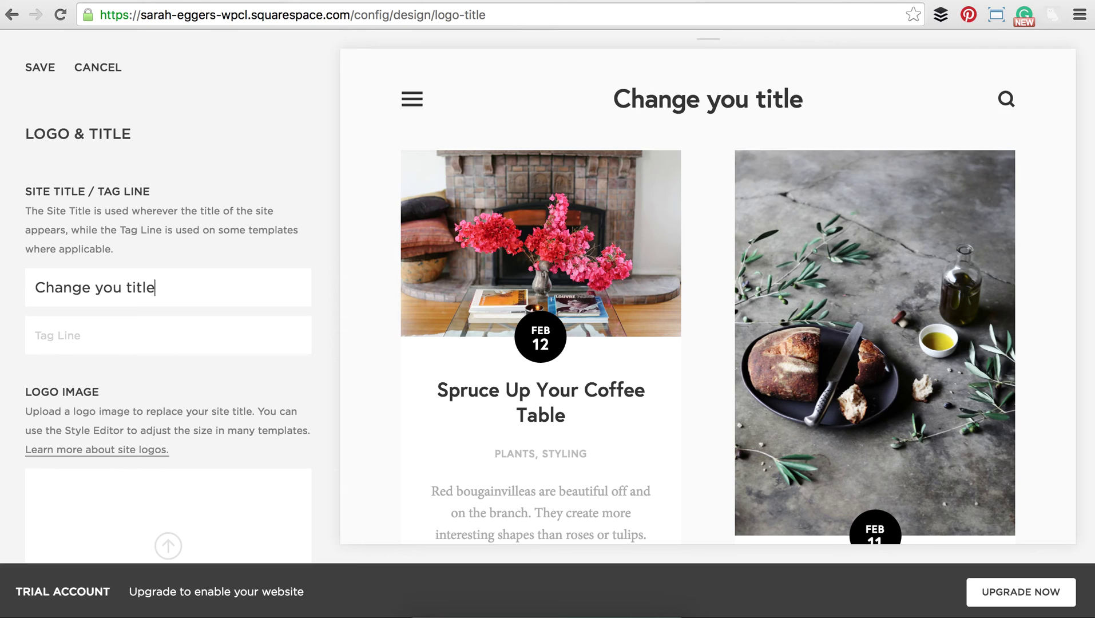
type("r")
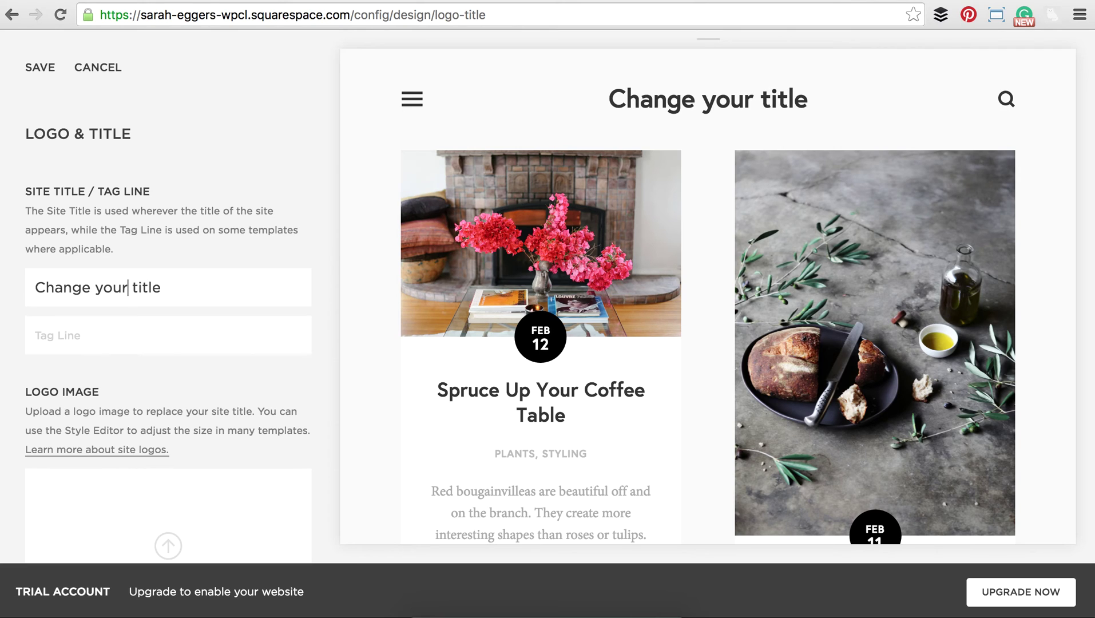
triple_click(90, 349)
scroll(91, 349, "down", 6)
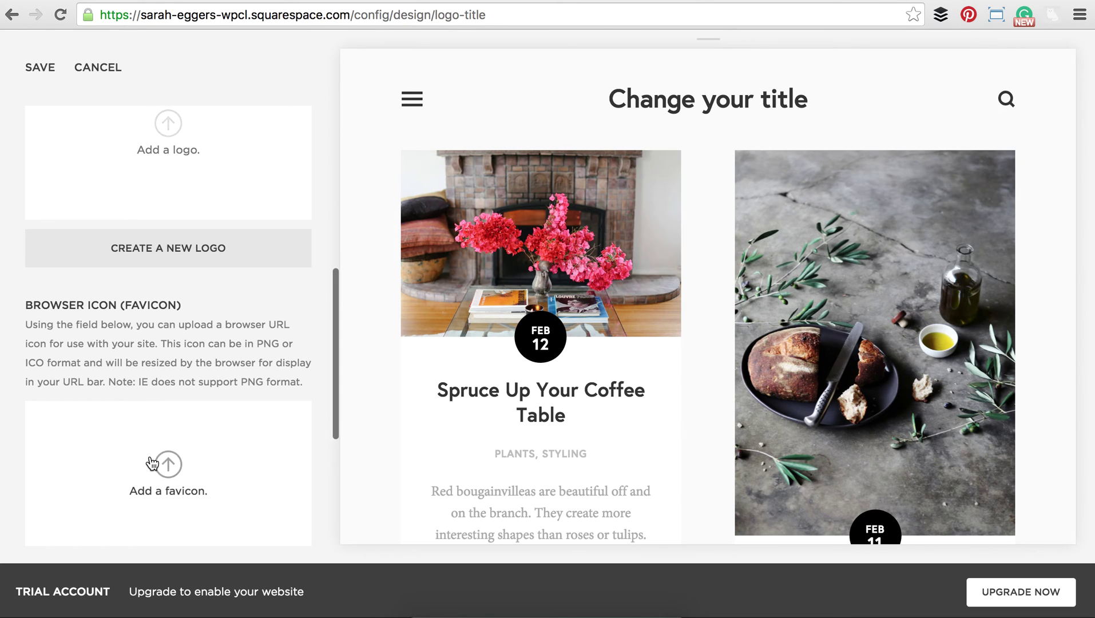
scroll(152, 449, "down", 1)
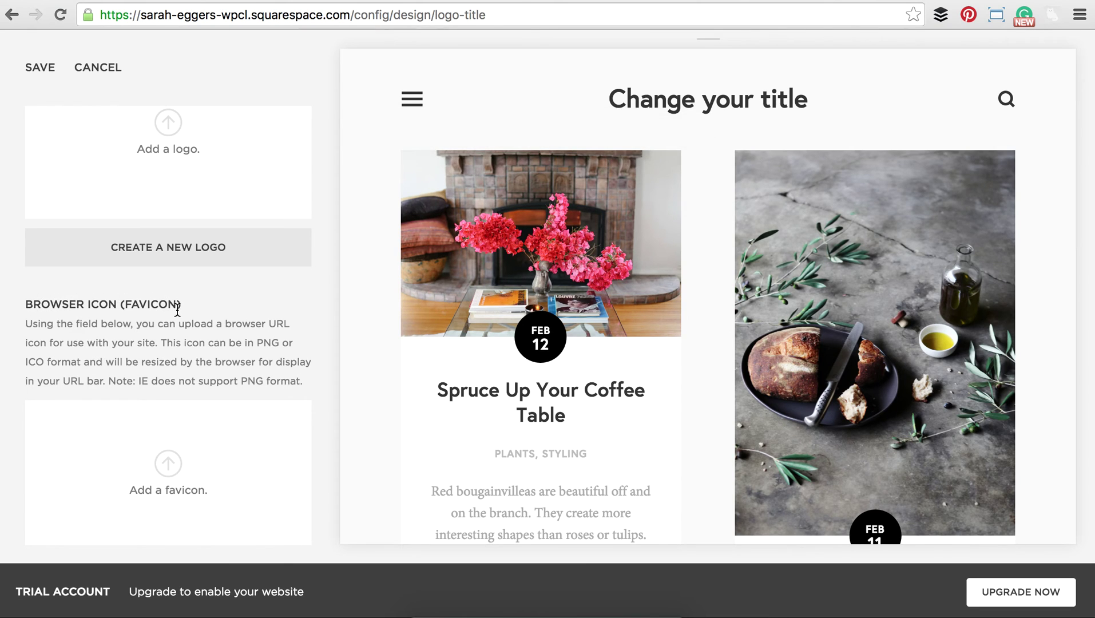
mouse_move(503, 9)
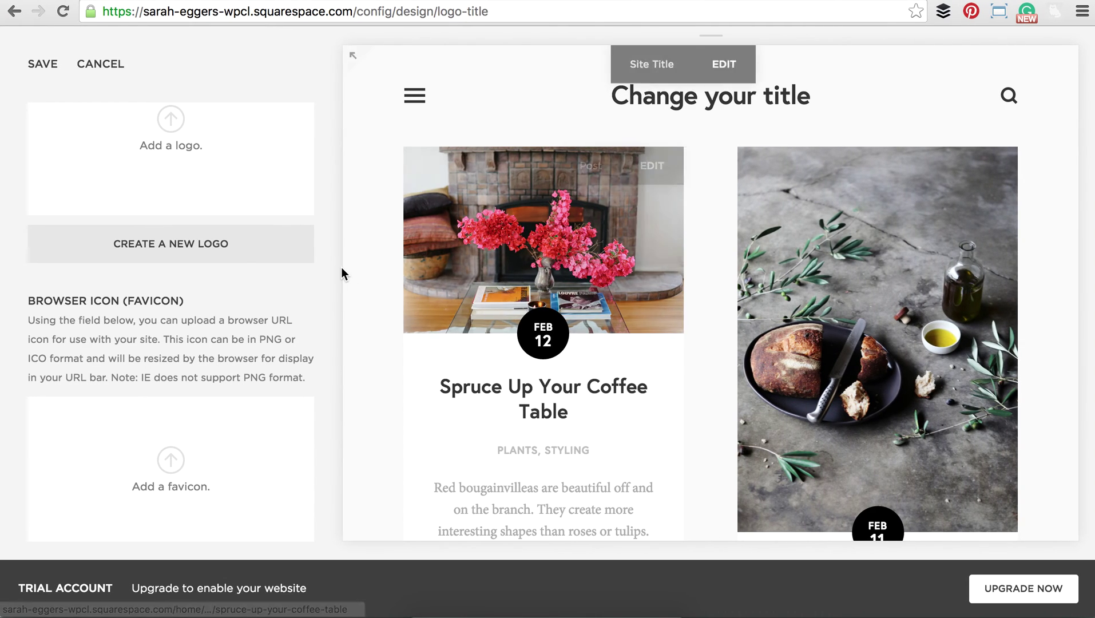
scroll(144, 447, "up", 6)
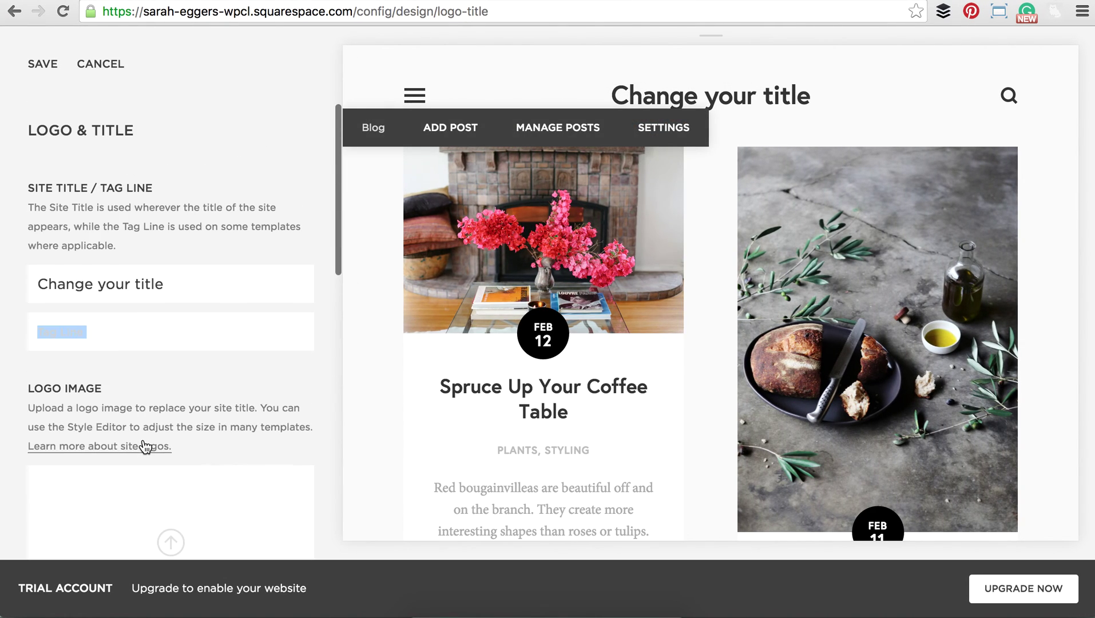
scroll(144, 447, "down", 10)
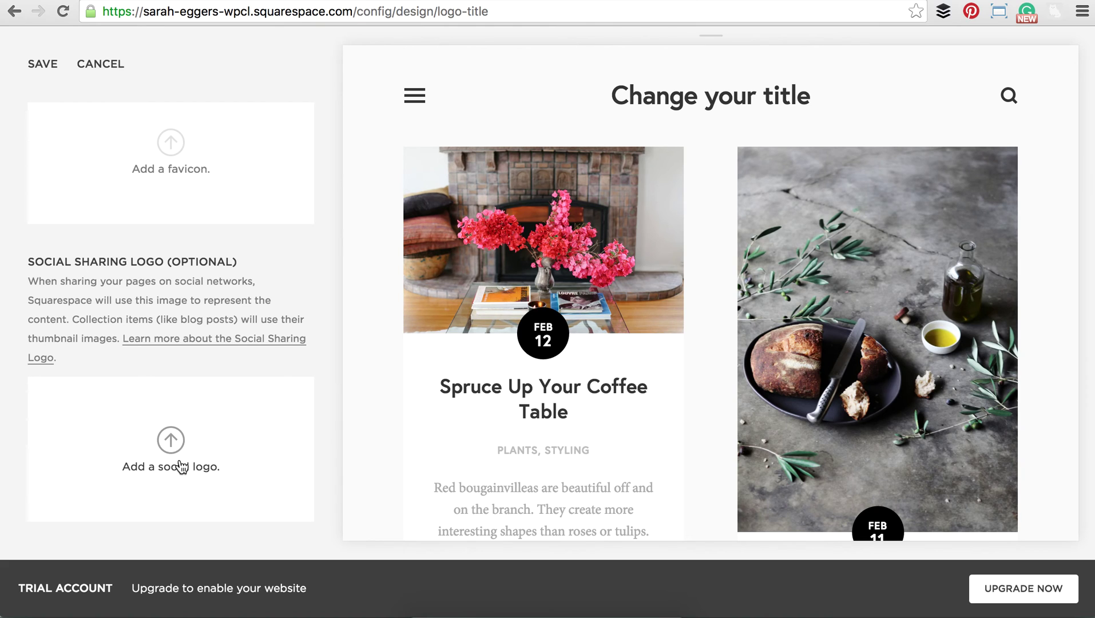
scroll(161, 303, "up", 3)
scroll(158, 253, "down", 3)
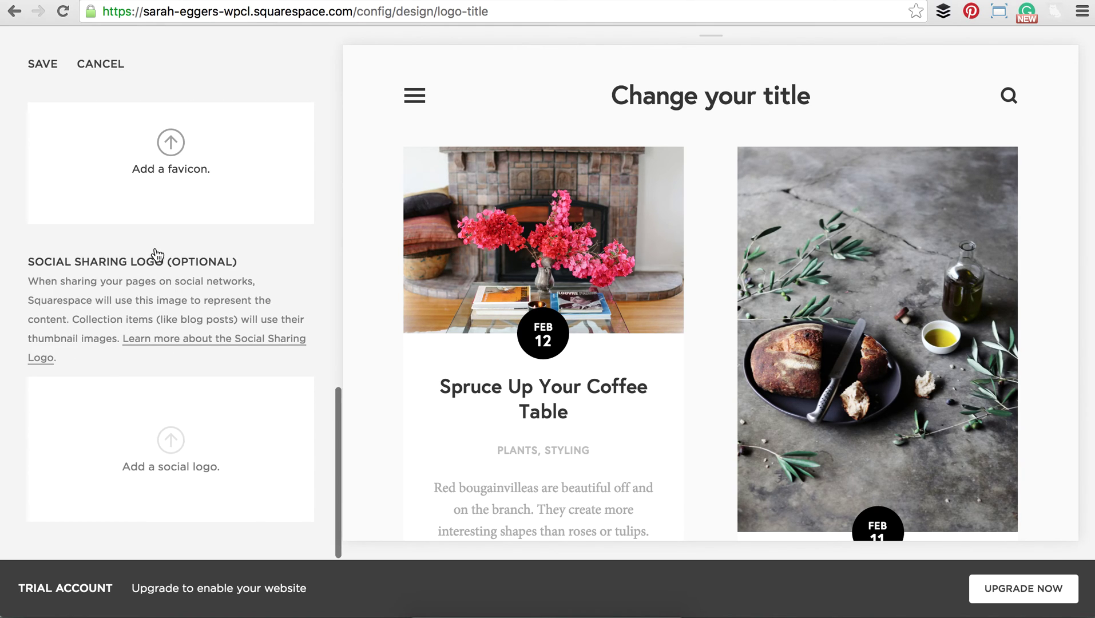
scroll(157, 254, "up", 10)
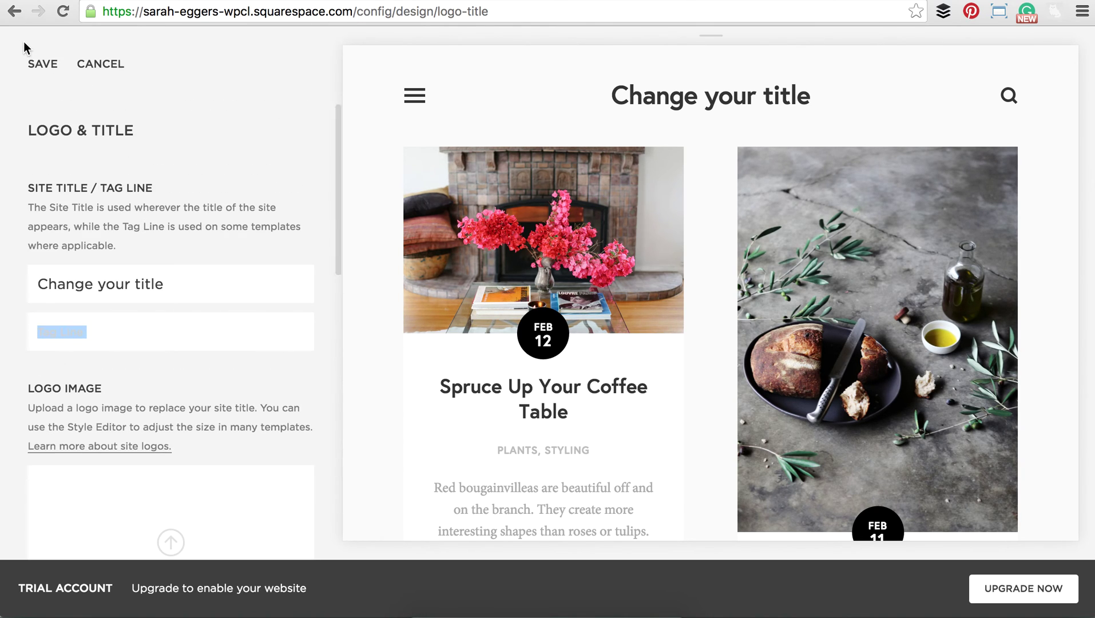
left_click(103, 72)
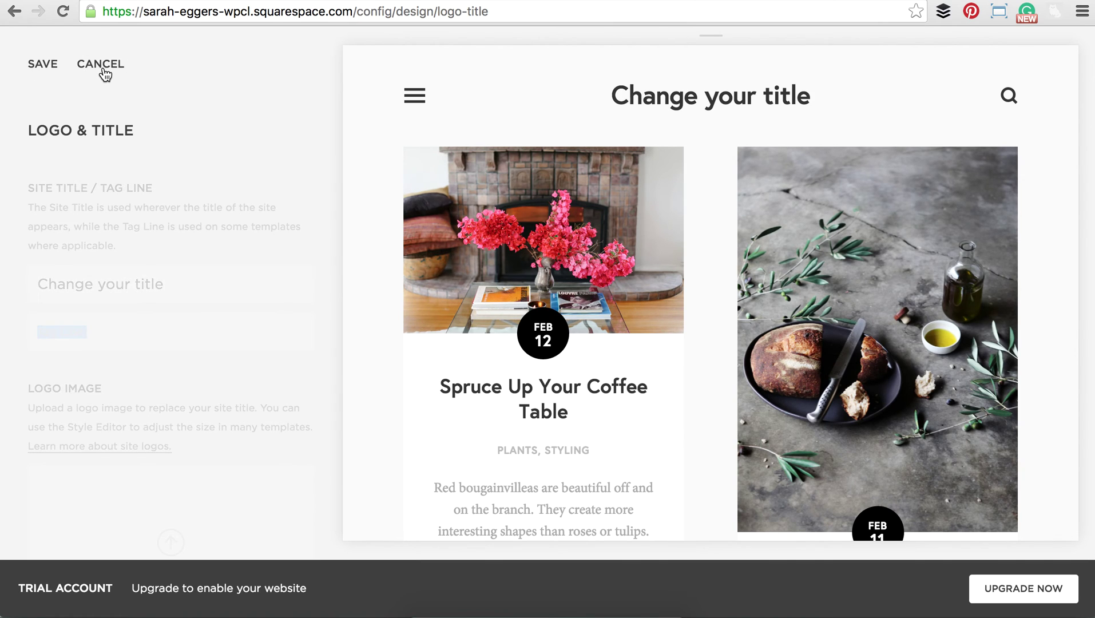
In the Style Editor, drag Footer Nav Font Size from 17px up to 47px.
left_click(34, 65)
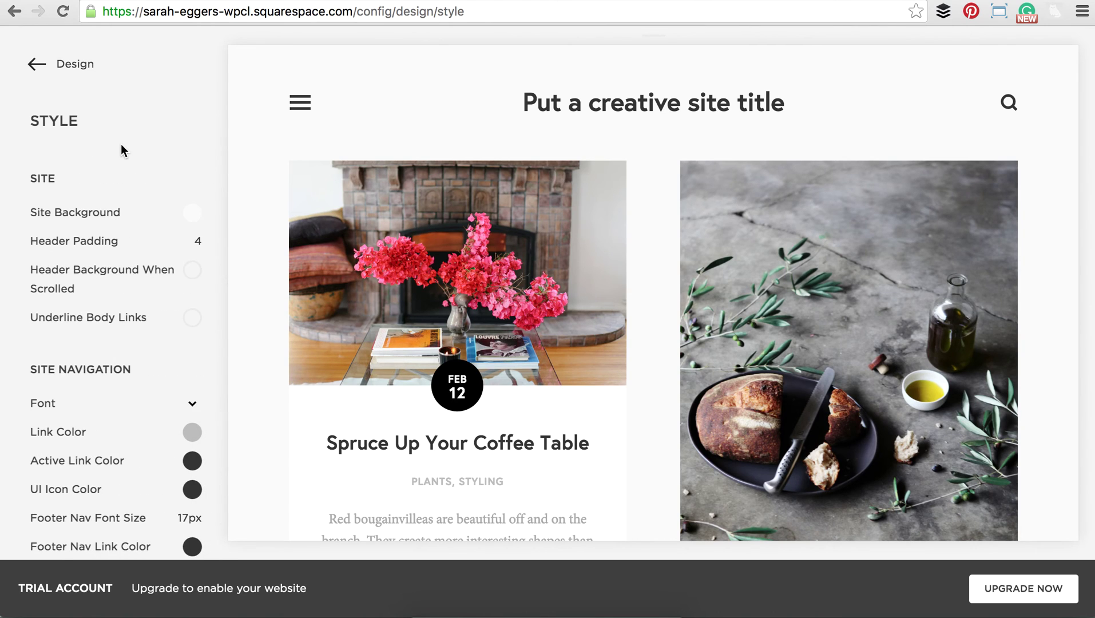
scroll(121, 150, "down", 15)
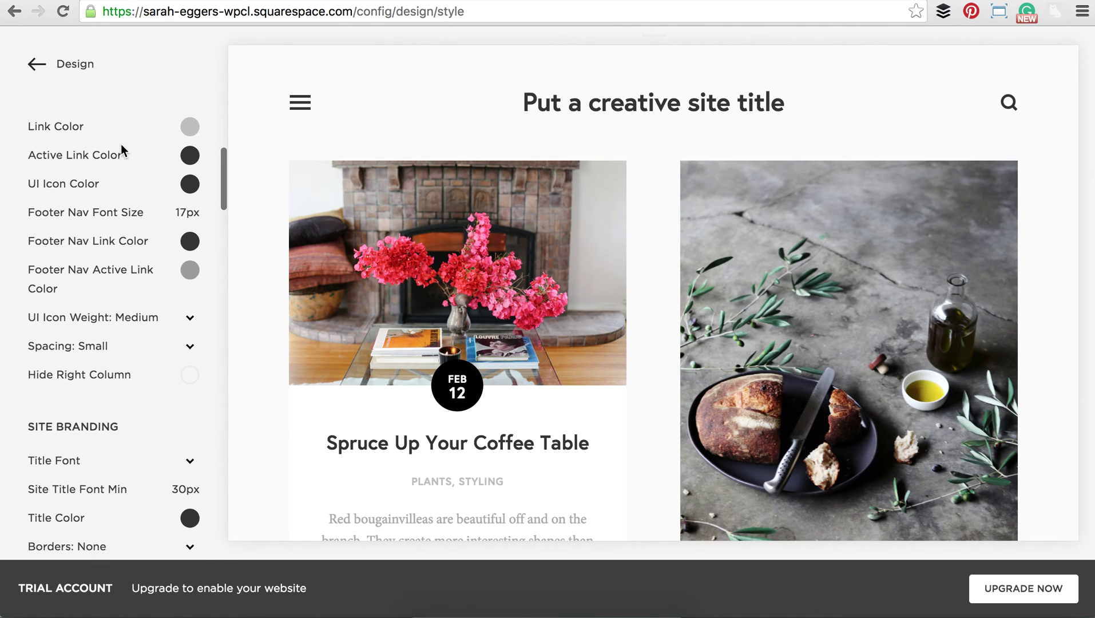
scroll(108, 259, "up", 8)
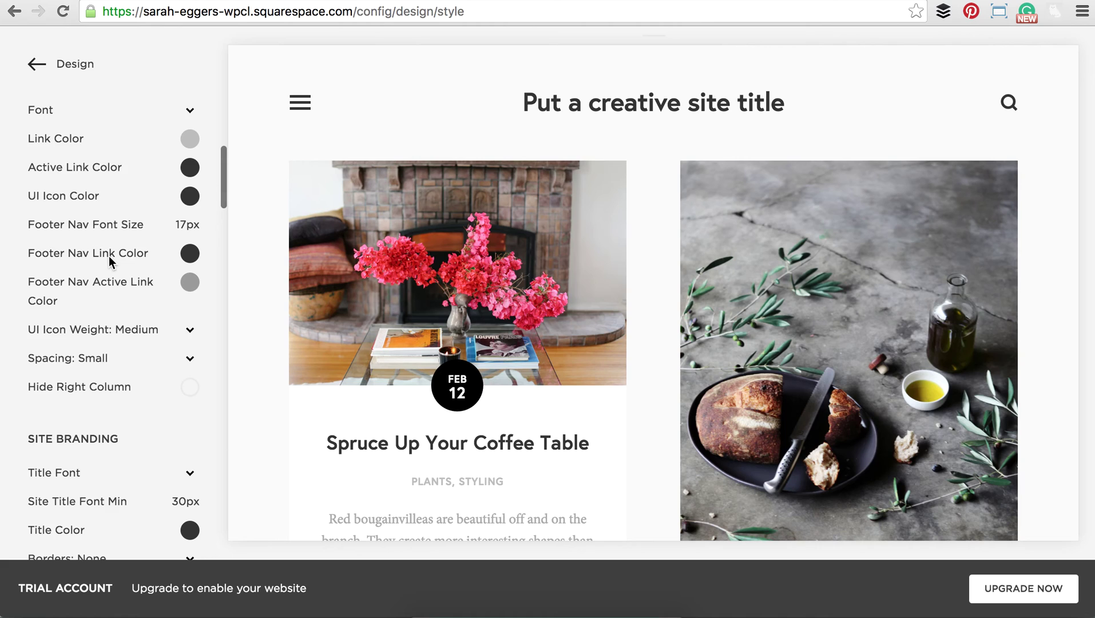
scroll(129, 261, "up", 2)
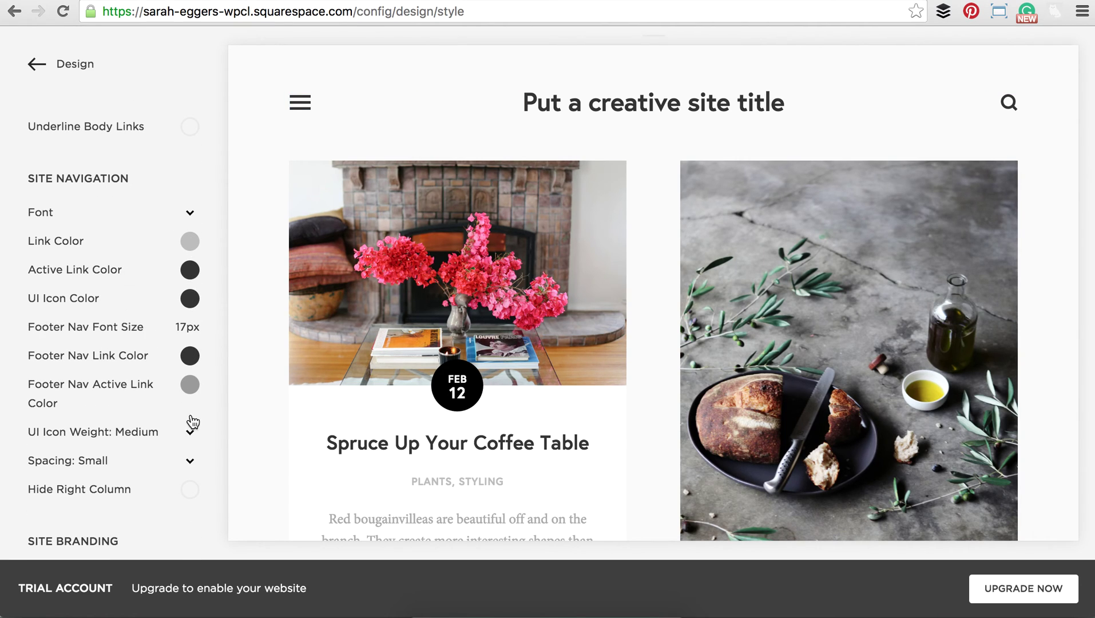
mouse_move(187, 335)
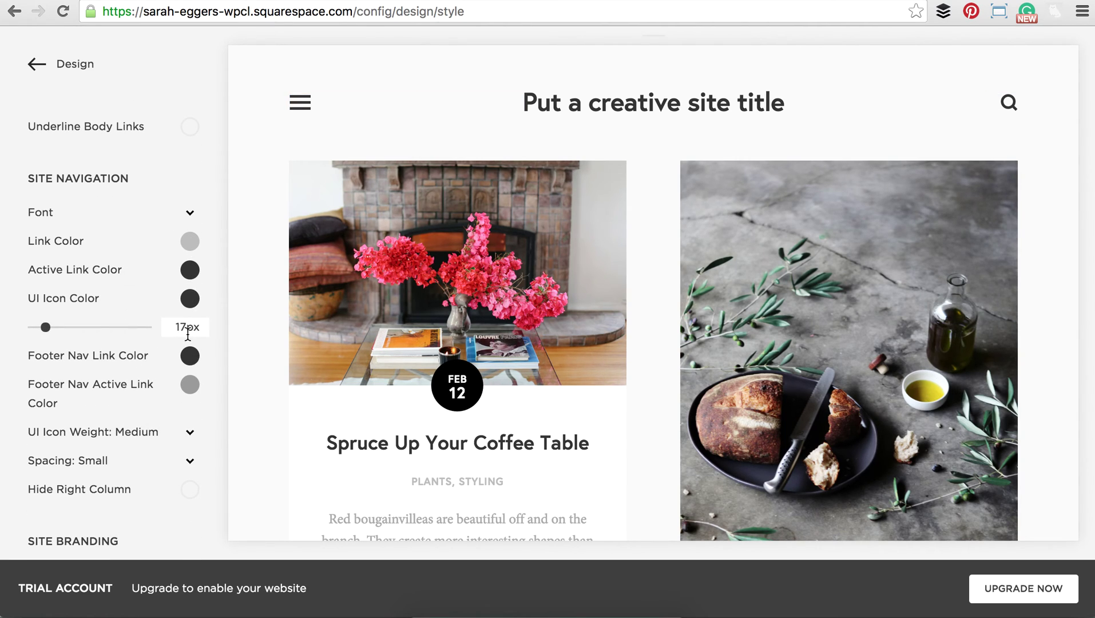
left_click_drag(44, 327, 100, 326)
scroll(100, 326, "down", 5)
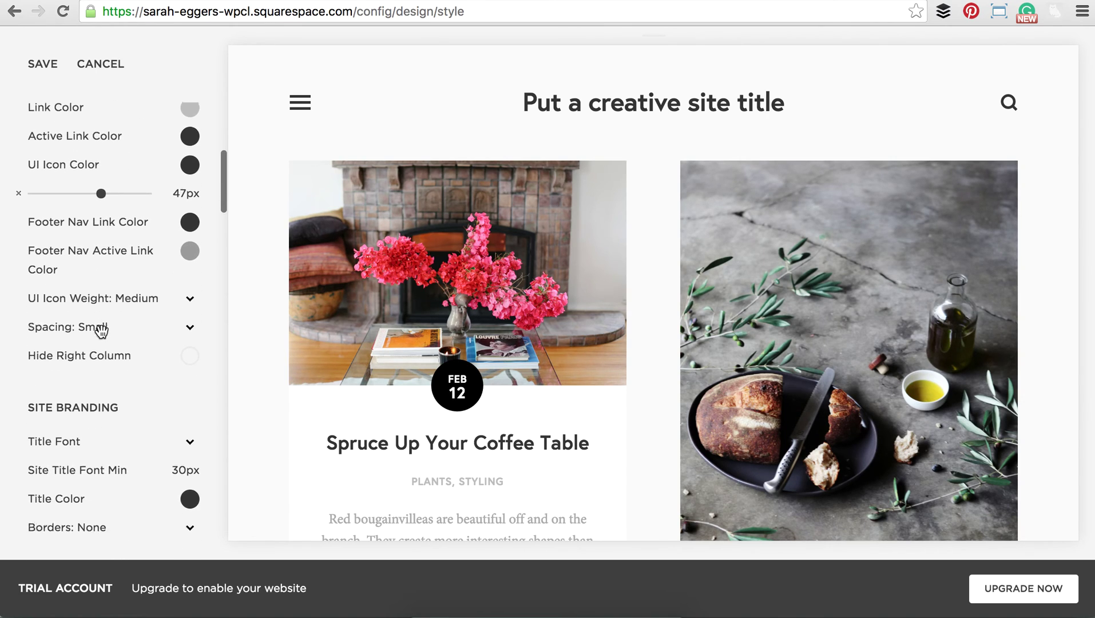
left_click_drag(195, 349, 202, 359)
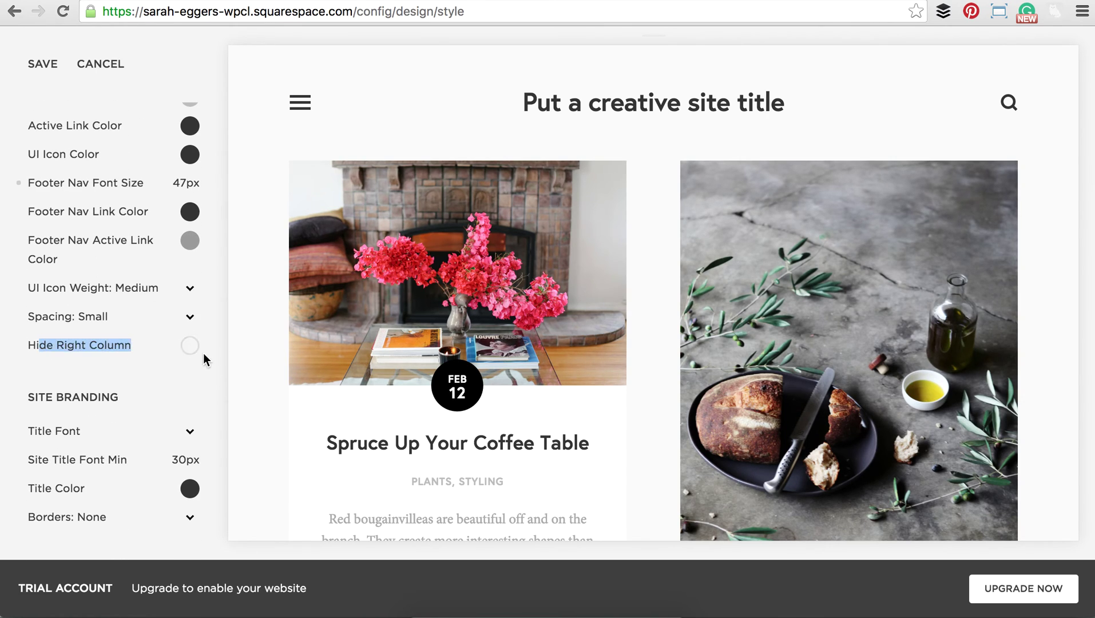
scroll(108, 443, "down", 6)
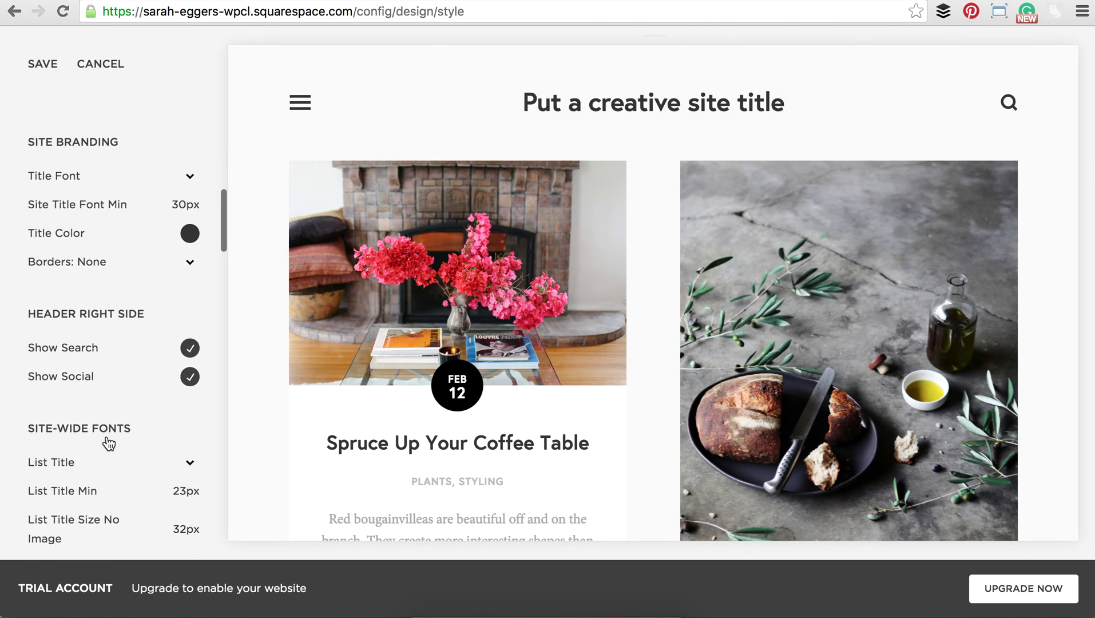
scroll(108, 443, "down", 5)
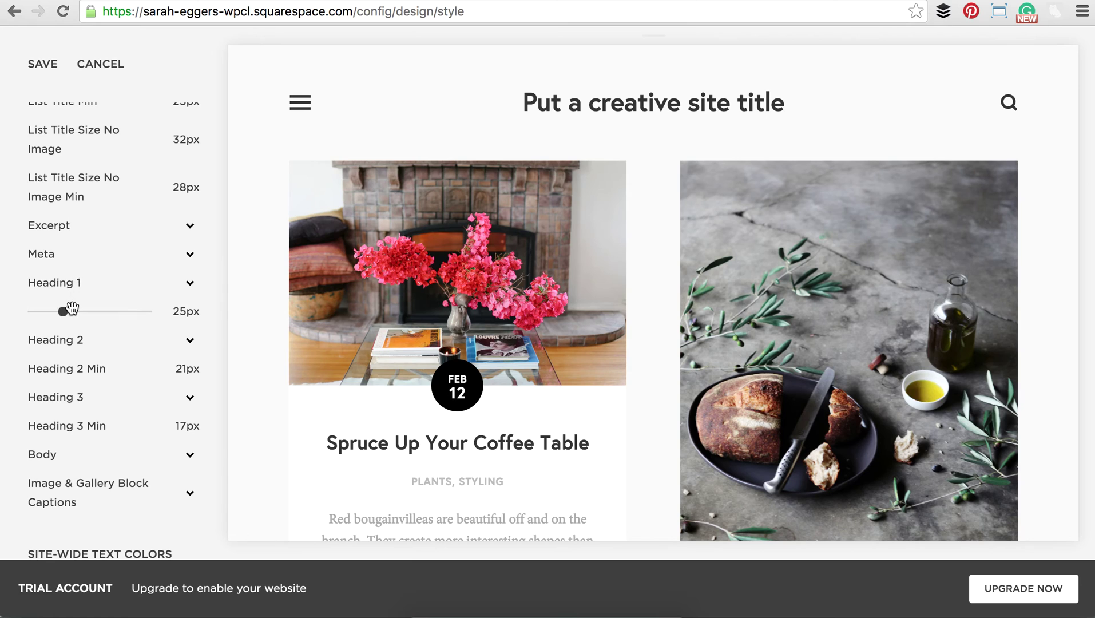
Browse the Heading 1 font list, then close it keeping the font as Europa.
left_click(191, 286)
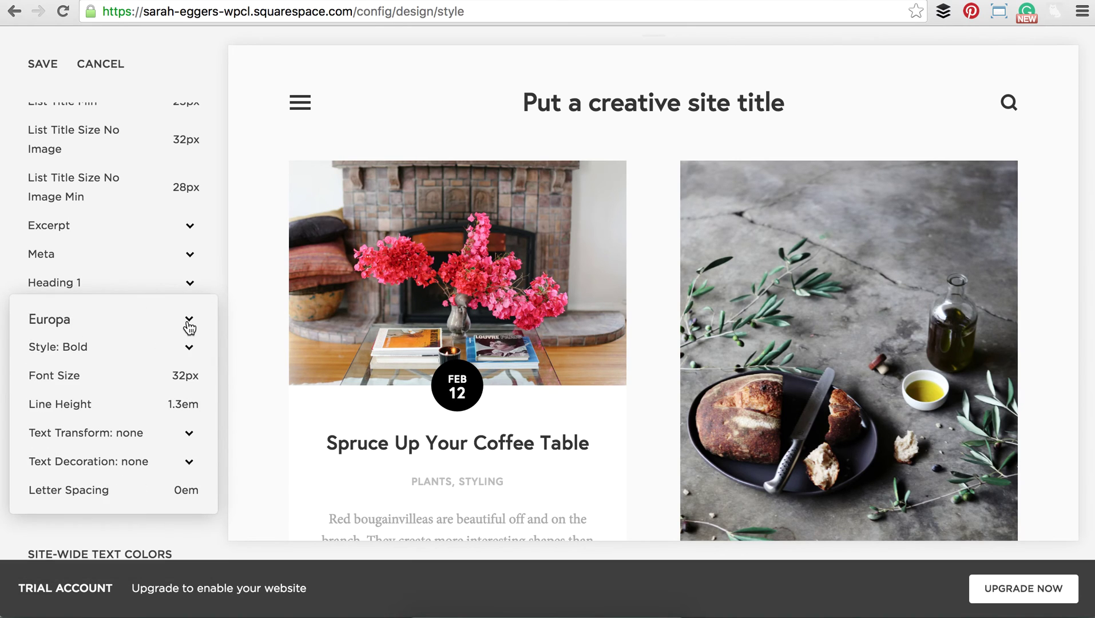
left_click(190, 324)
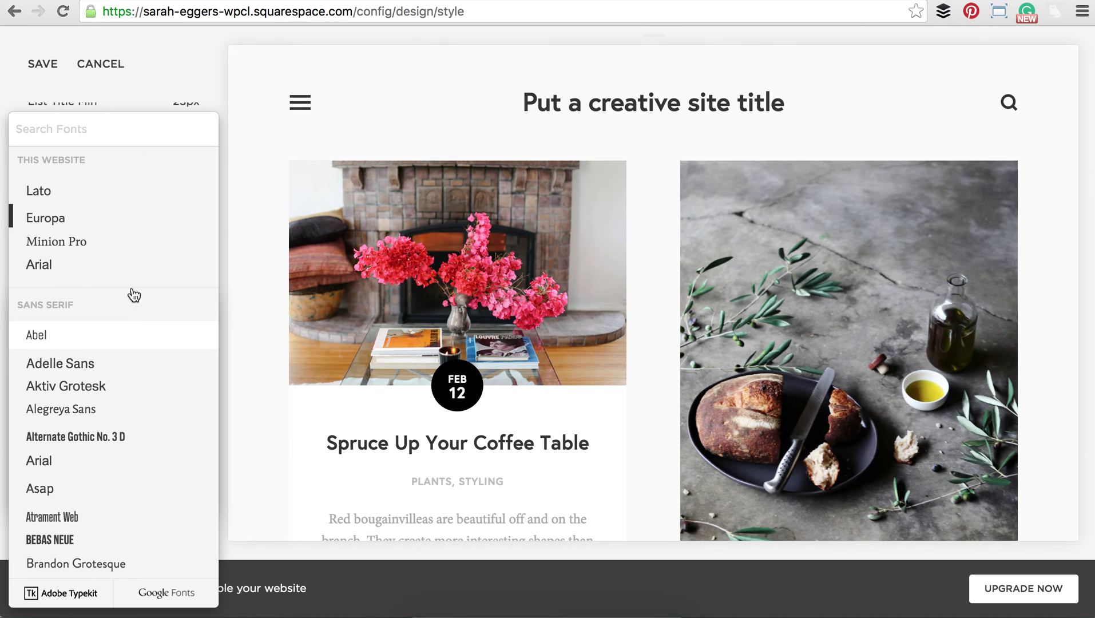
scroll(86, 235, "down", 4)
scroll(86, 235, "up", 4)
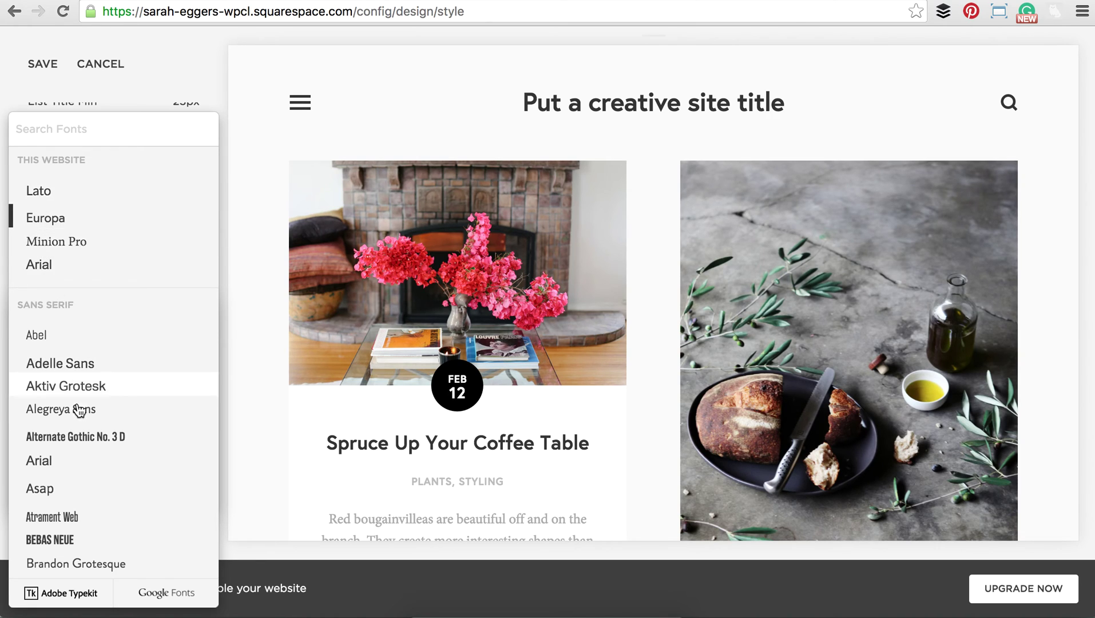
scroll(79, 408, "down", 8)
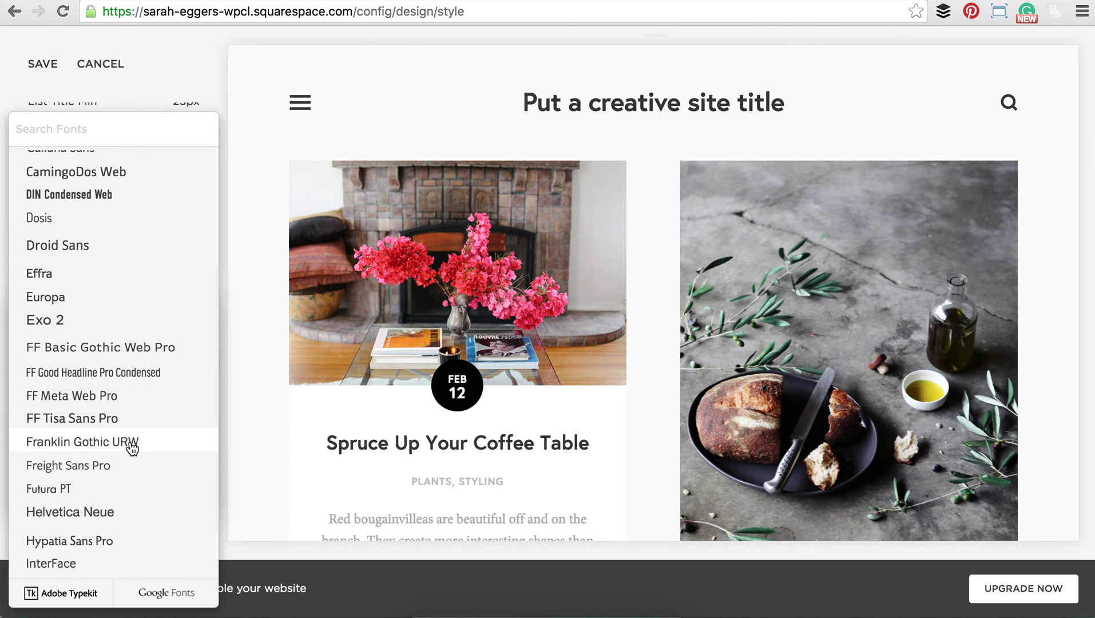
scroll(132, 448, "up", 8)
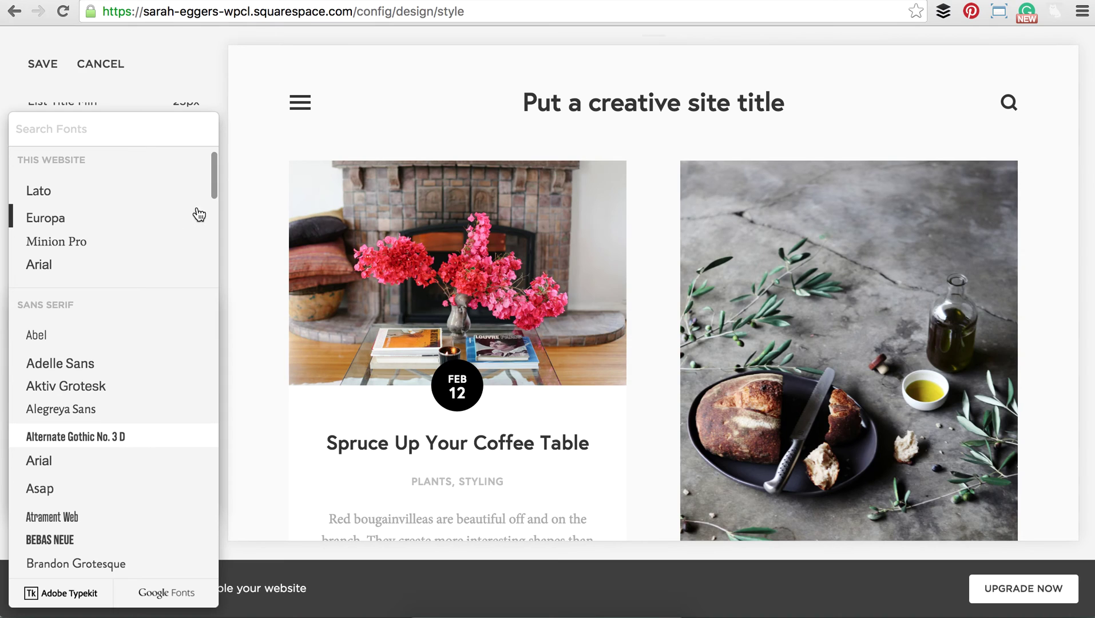
left_click(209, 101)
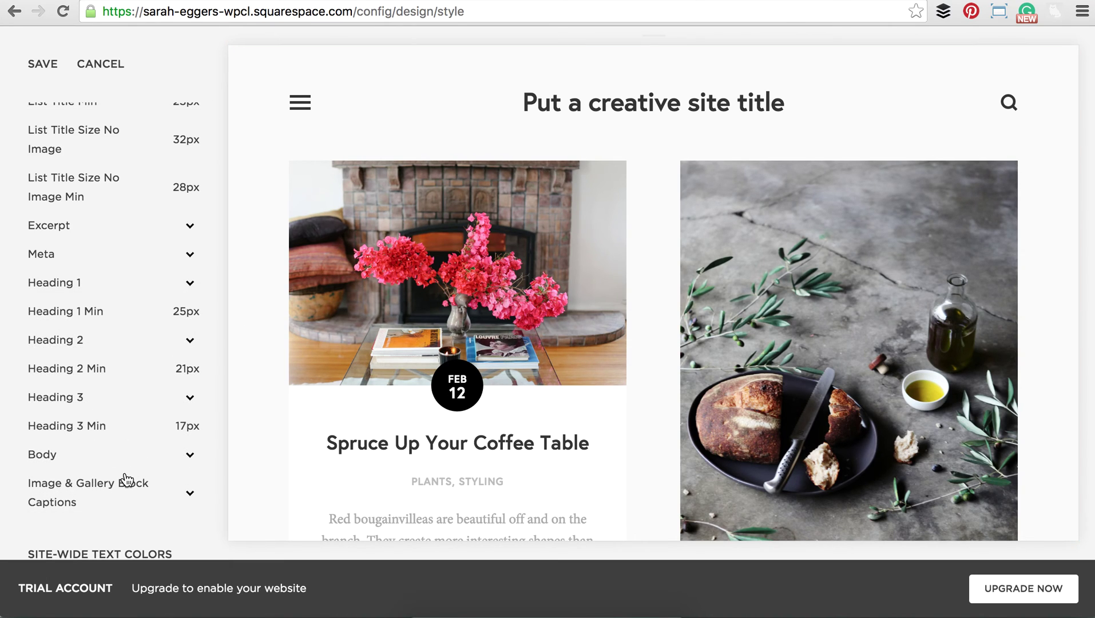
Cancel and confirm discarding the style edits, restoring Footer Nav Font Size to 17px, then return to Design.
scroll(125, 480, "down", 8)
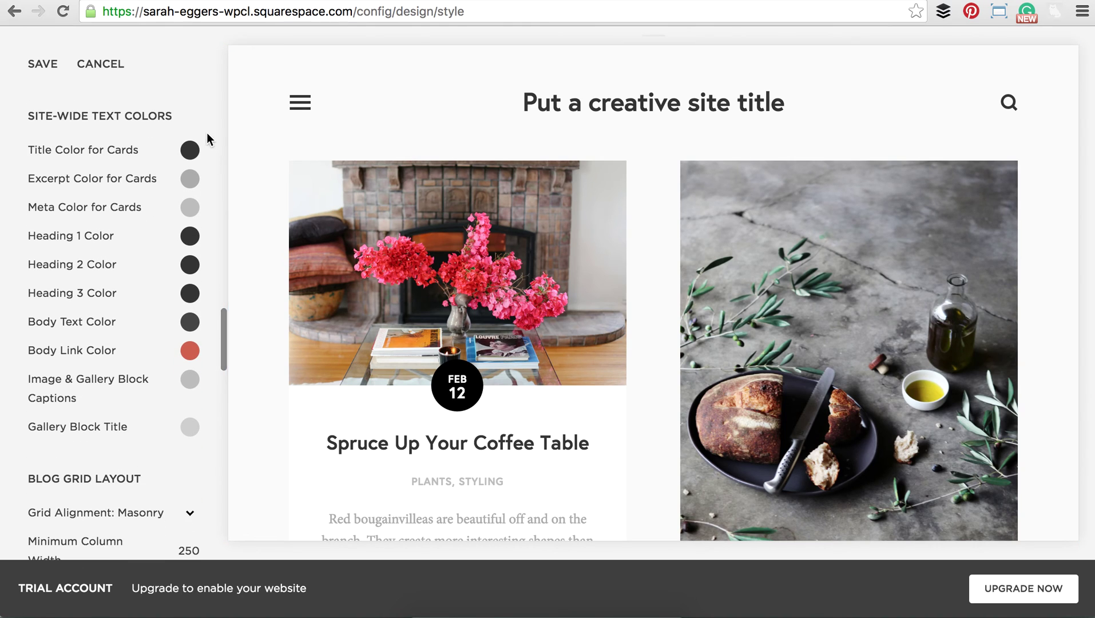
scroll(129, 434, "down", 5)
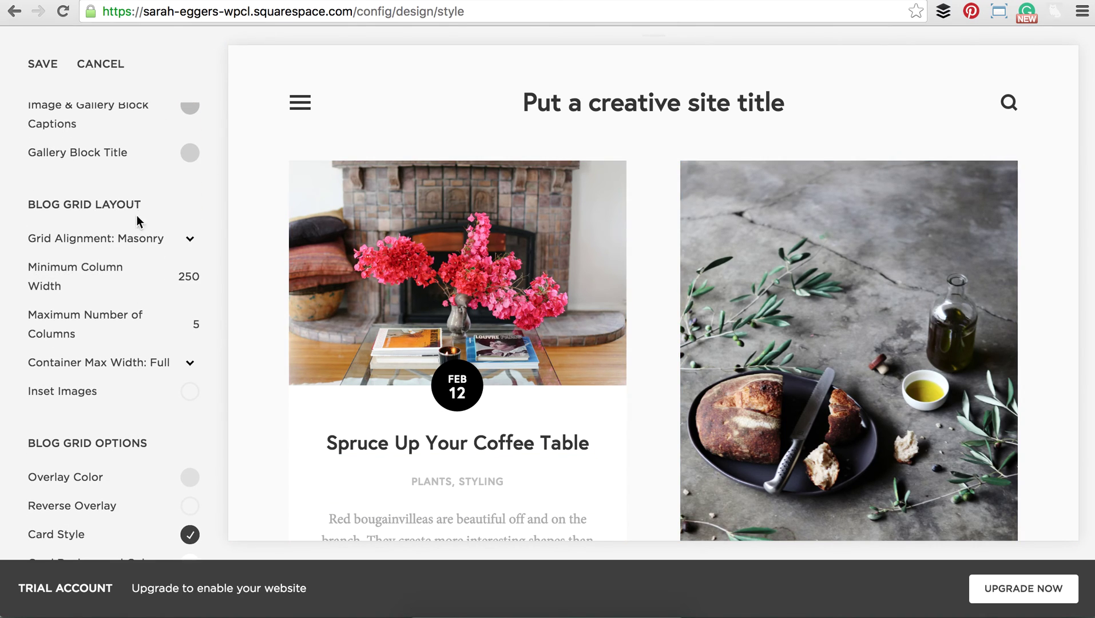
scroll(142, 383, "down", 8)
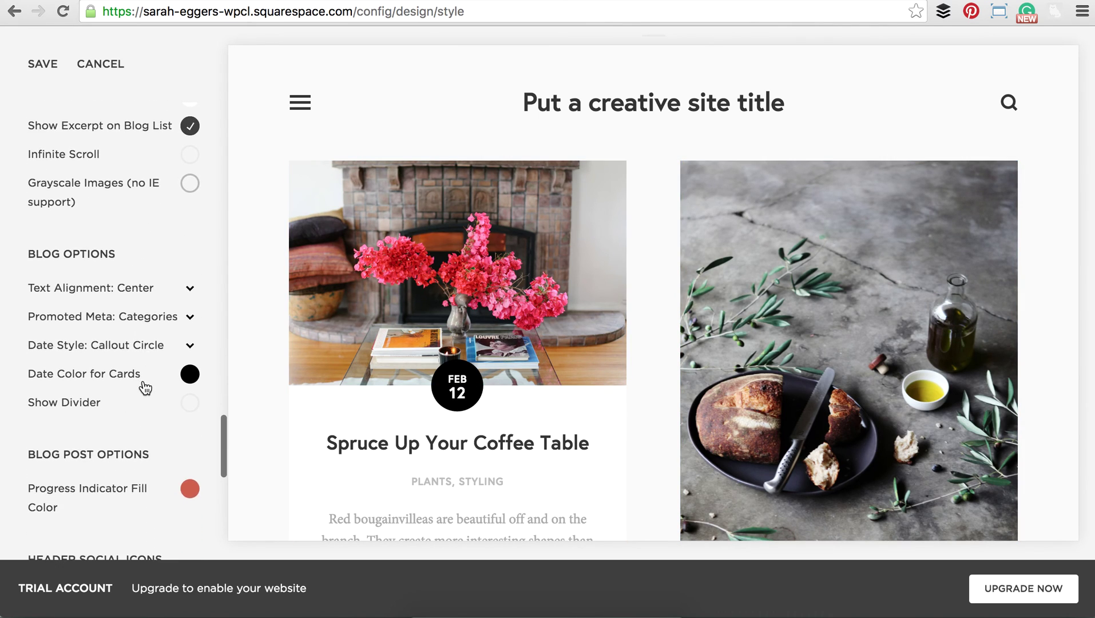
scroll(146, 388, "down", 10)
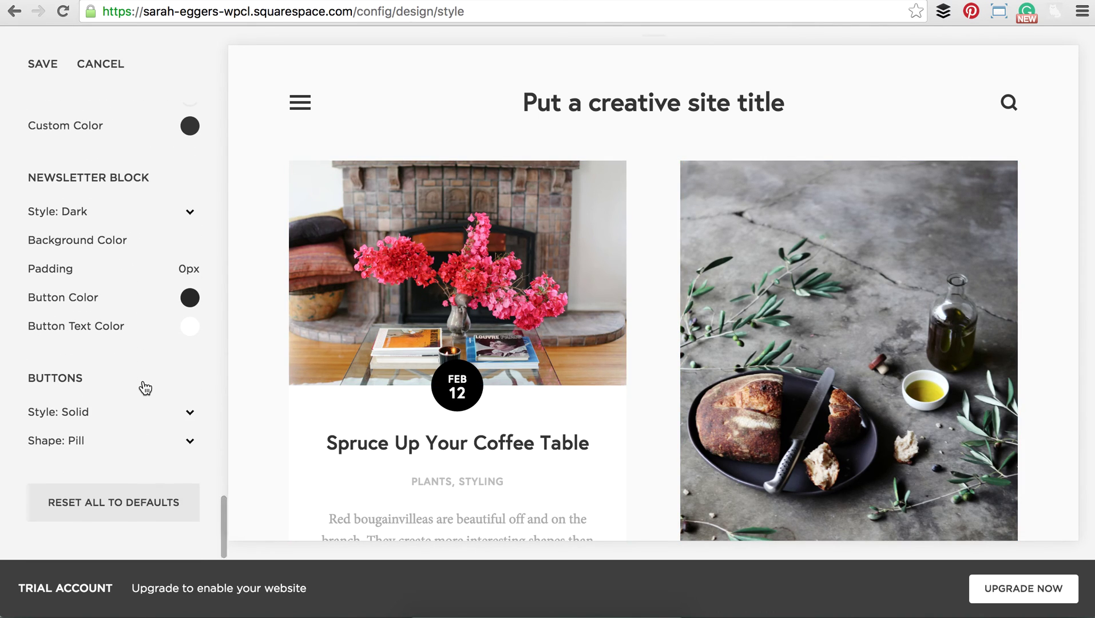
scroll(144, 387, "up", 20)
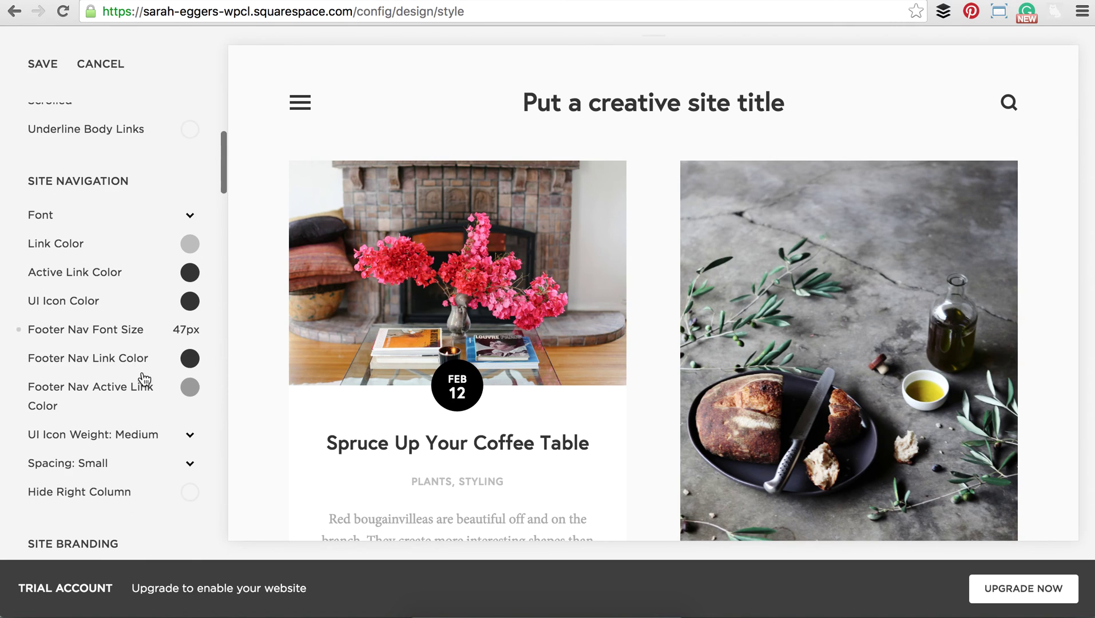
left_click(102, 66)
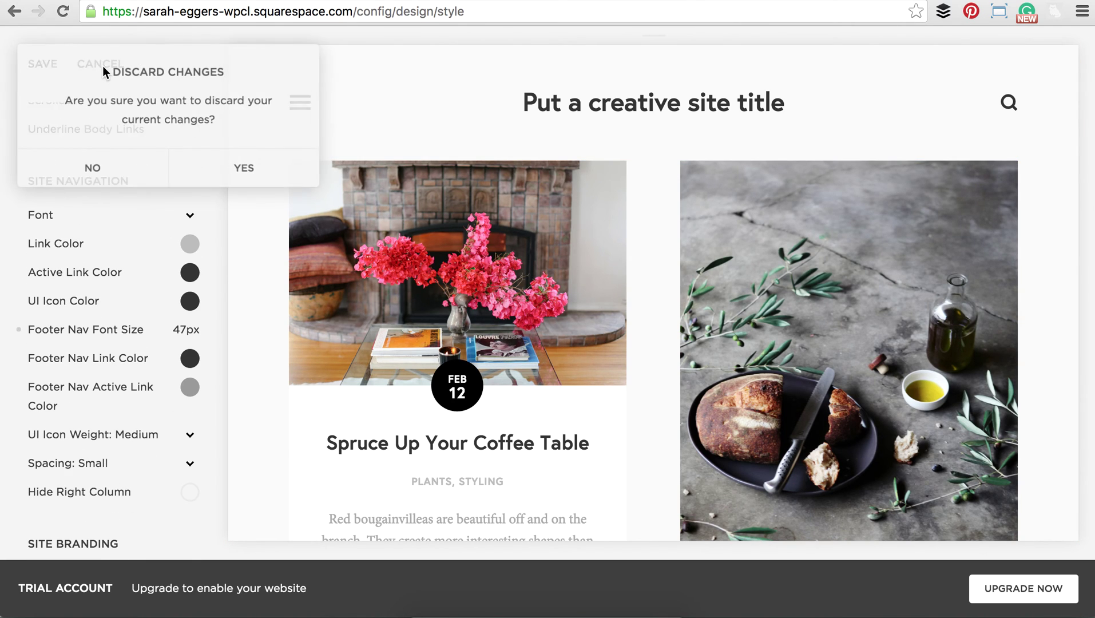
left_click(242, 168)
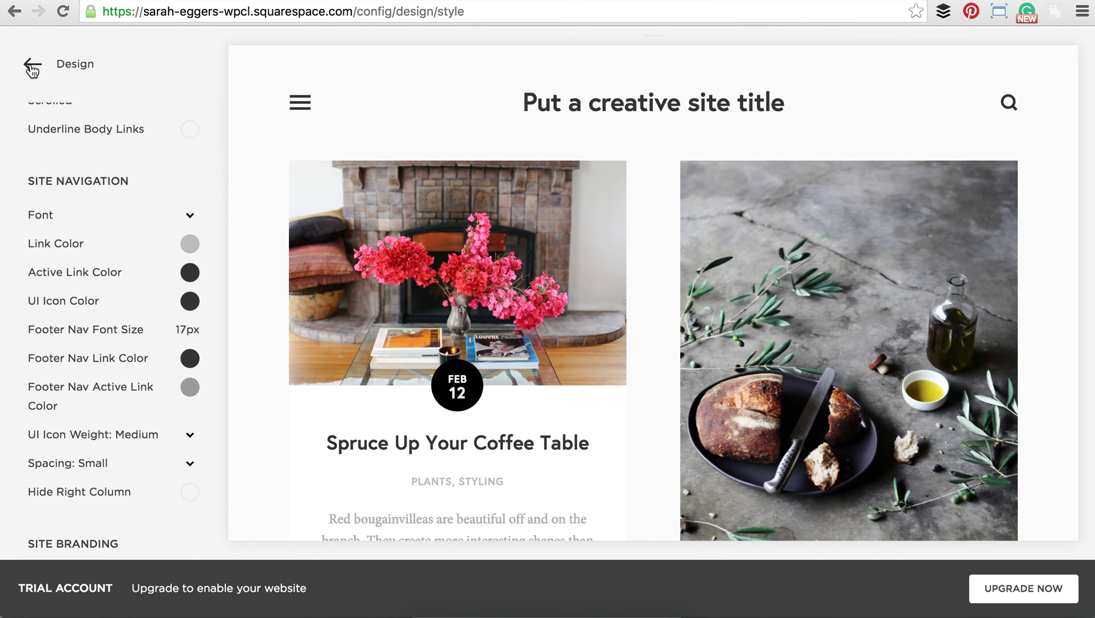
left_click(33, 66)
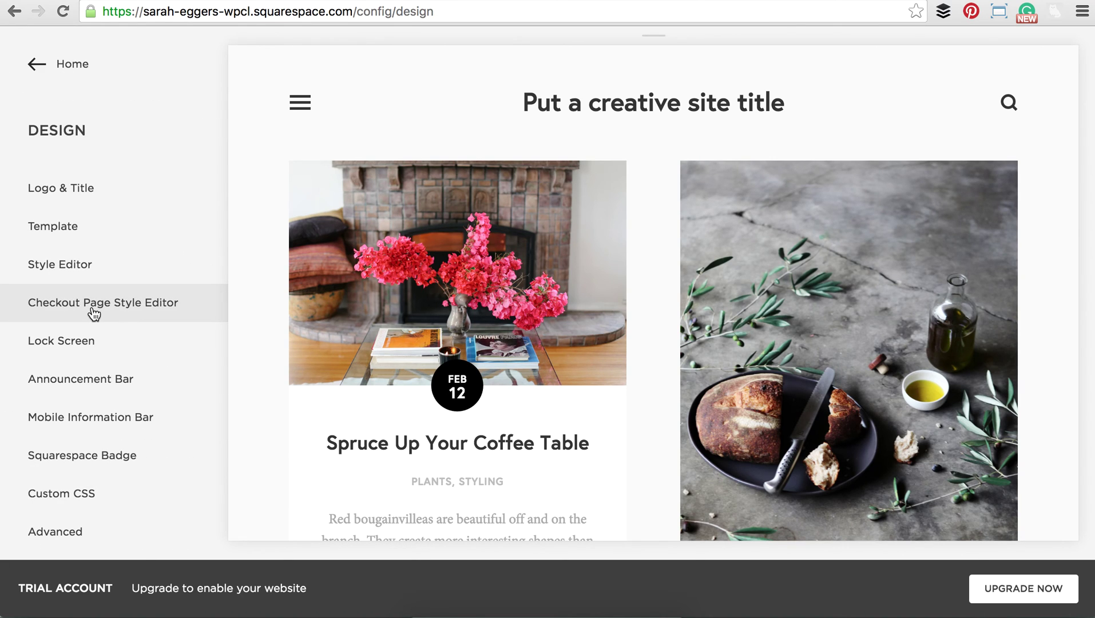
Enable the Announcement Bar with the message 'SALE 20% OFF' and close its panel.
left_click(101, 382)
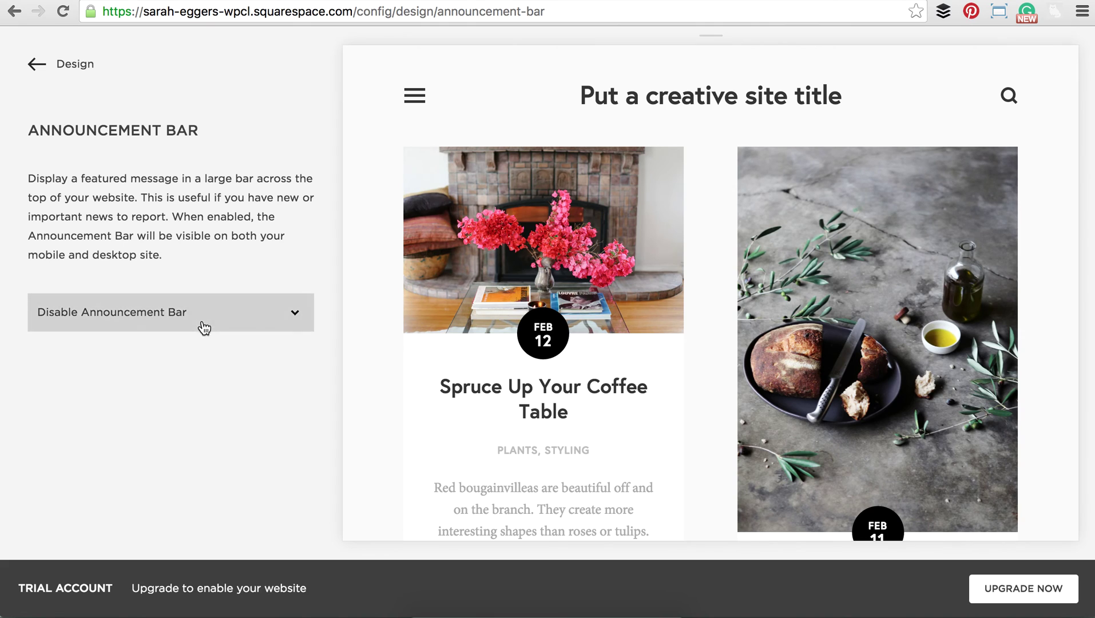
left_click(201, 320)
left_click(199, 325)
left_click(140, 416)
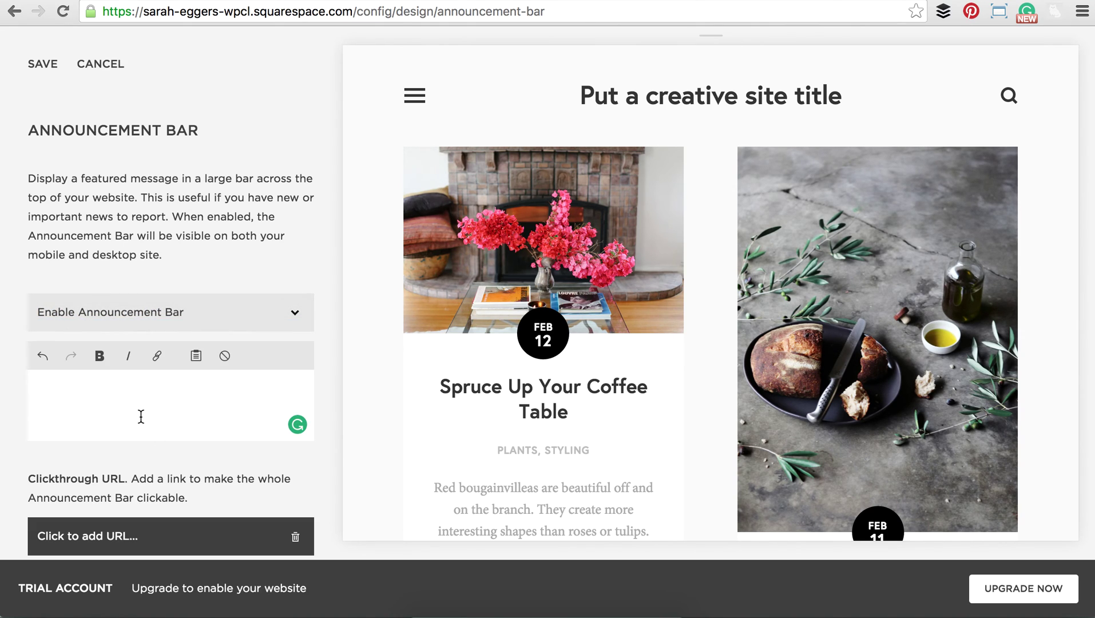
type("Newsletter")
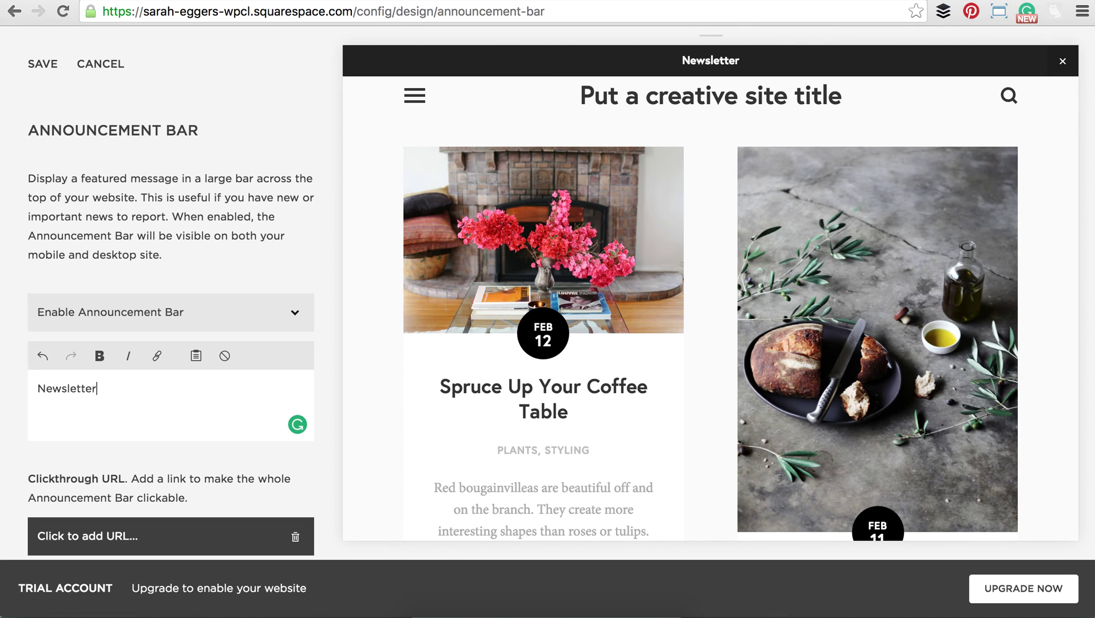
type(" sign up")
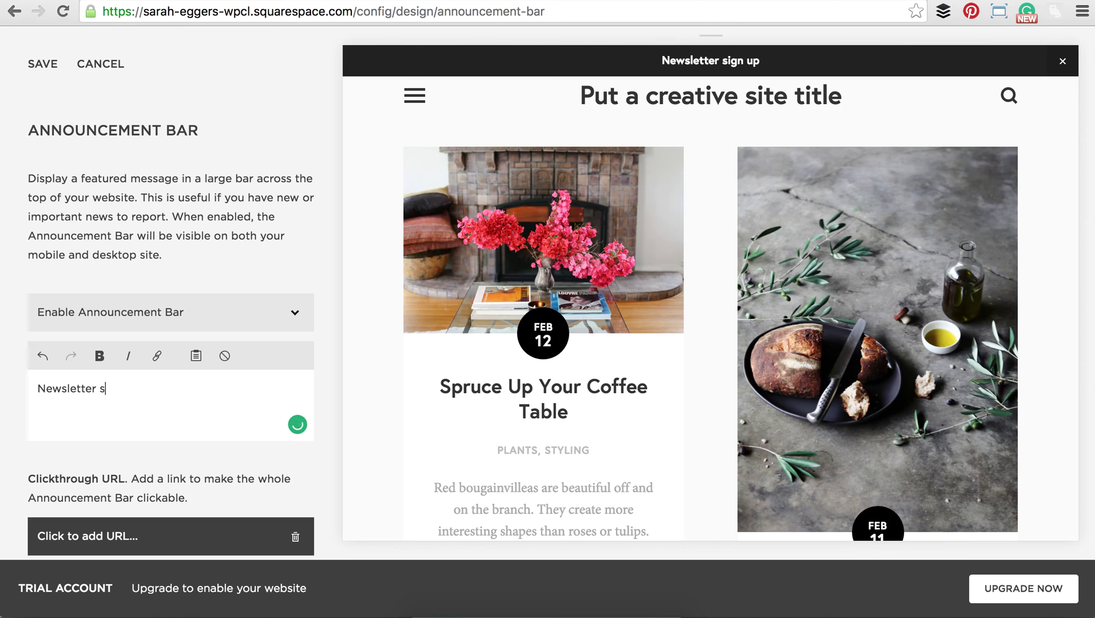
type("SAL")
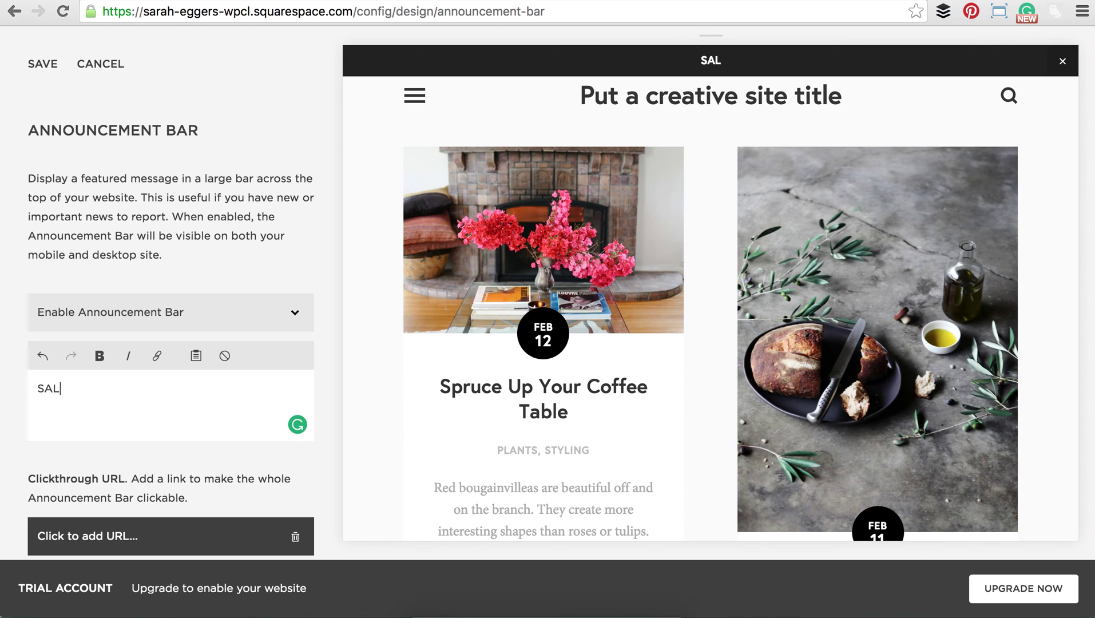
type("E 20% OFF")
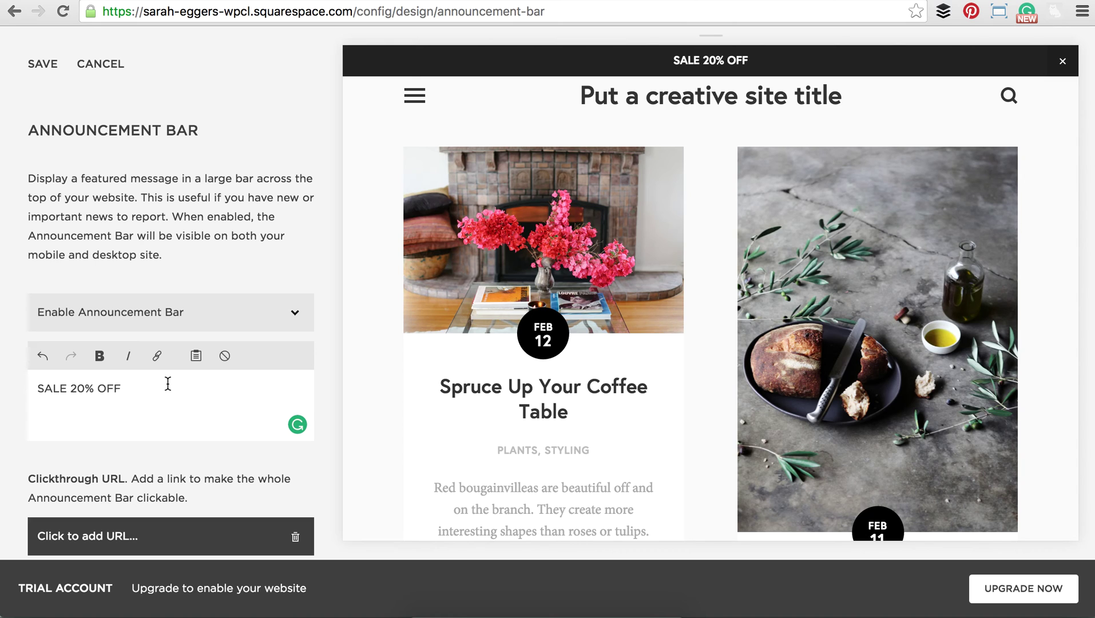
scroll(167, 384, "down", 1)
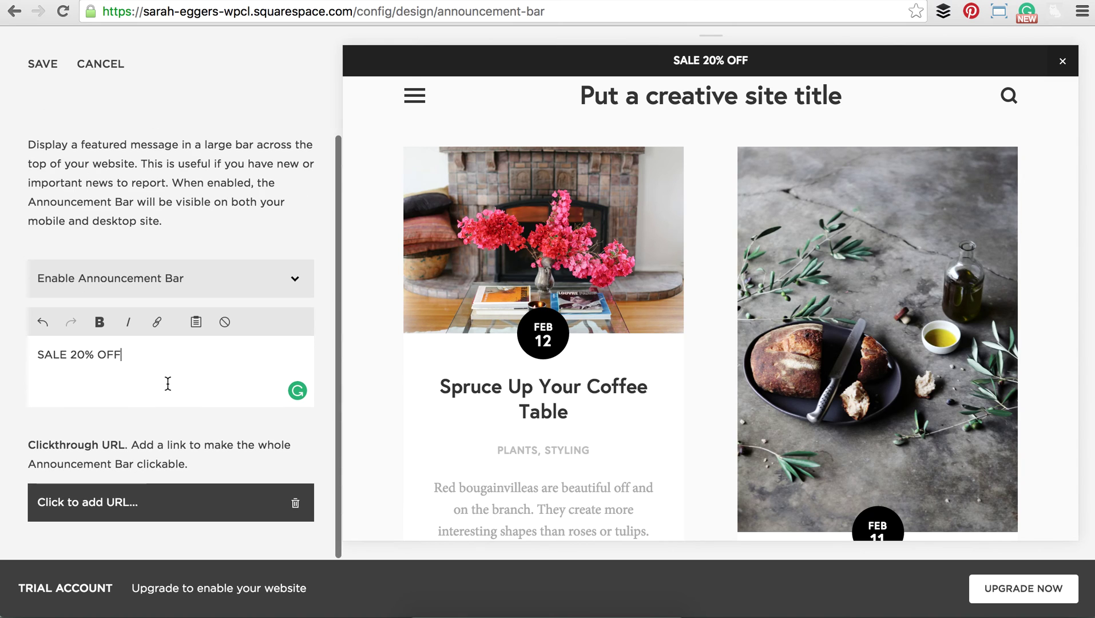
left_click(182, 286)
left_click(181, 280)
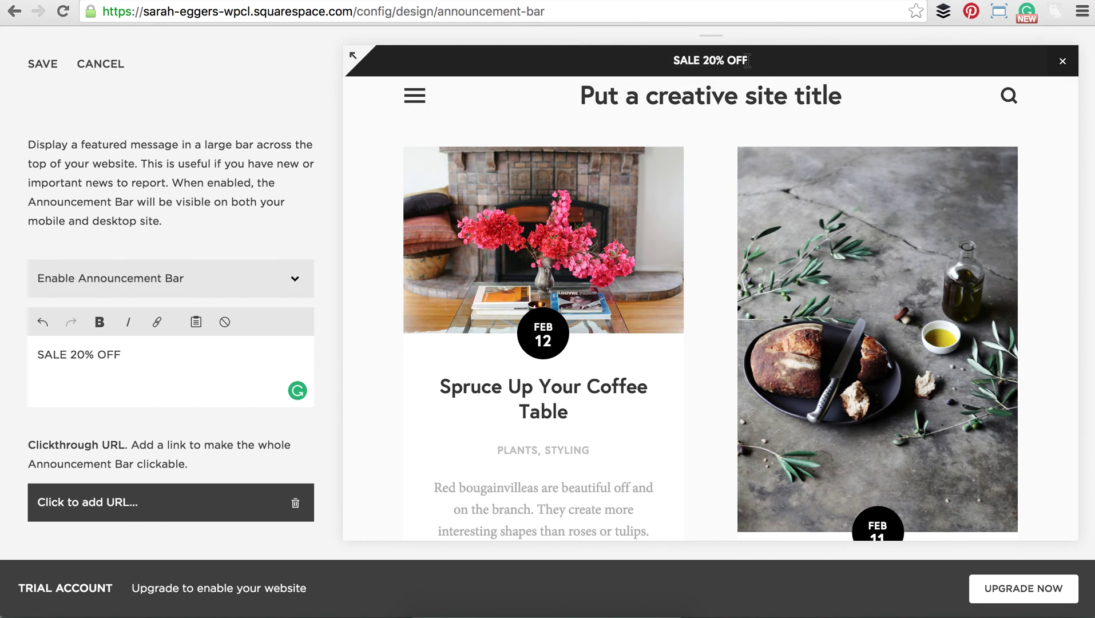
left_click(97, 65)
Try the Light mobile info bar option, then cancel so the bar stays disabled.
left_click(45, 65)
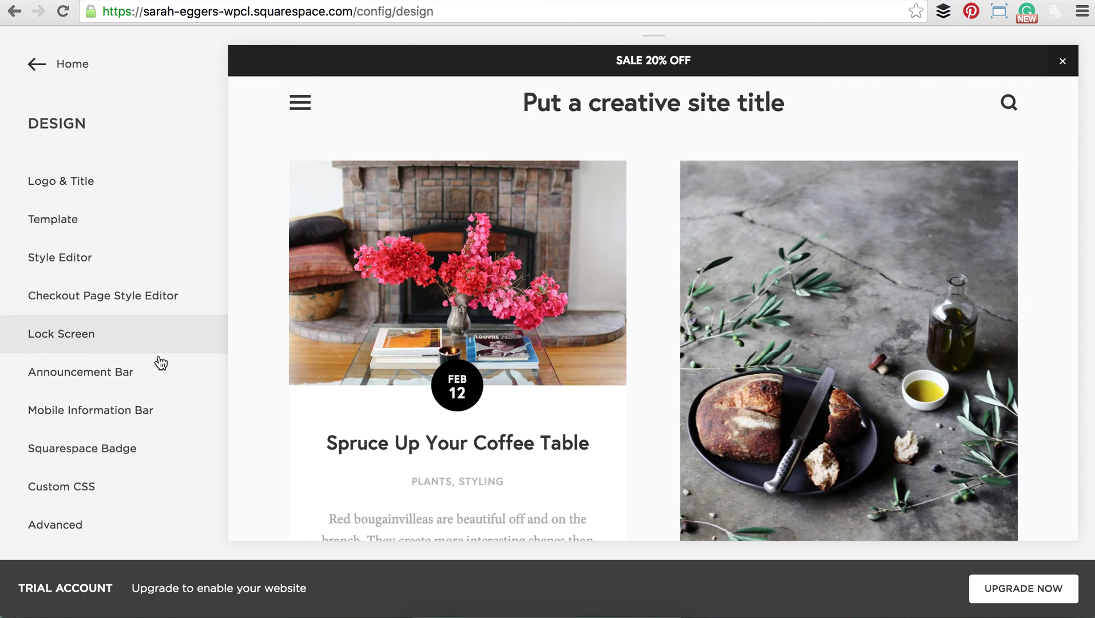
scroll(157, 366, "down", 1)
left_click(154, 388)
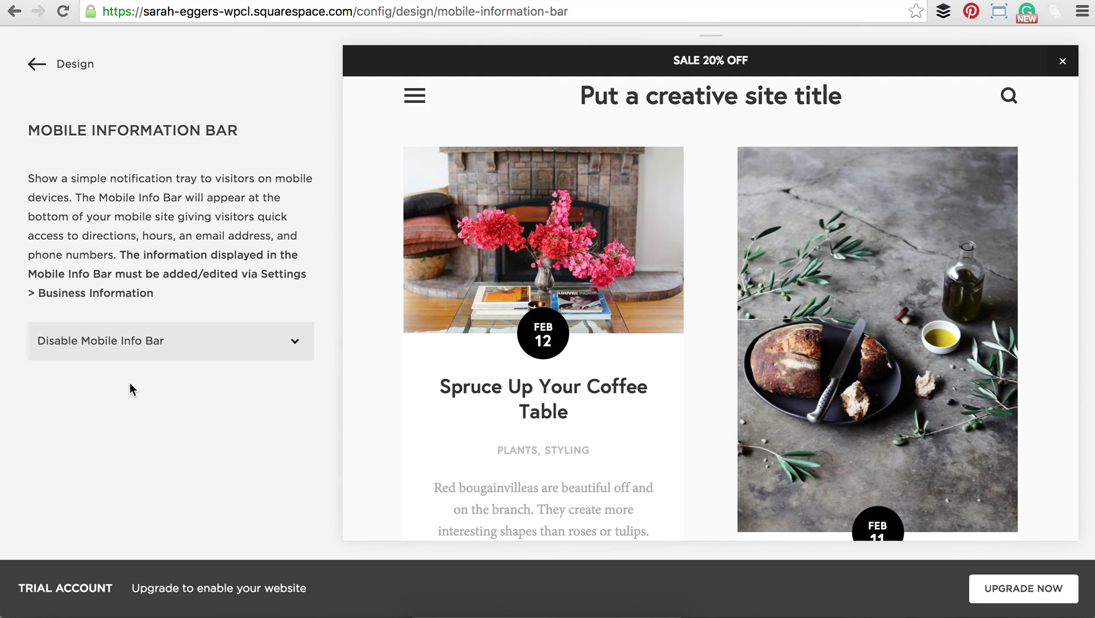
left_click(201, 344)
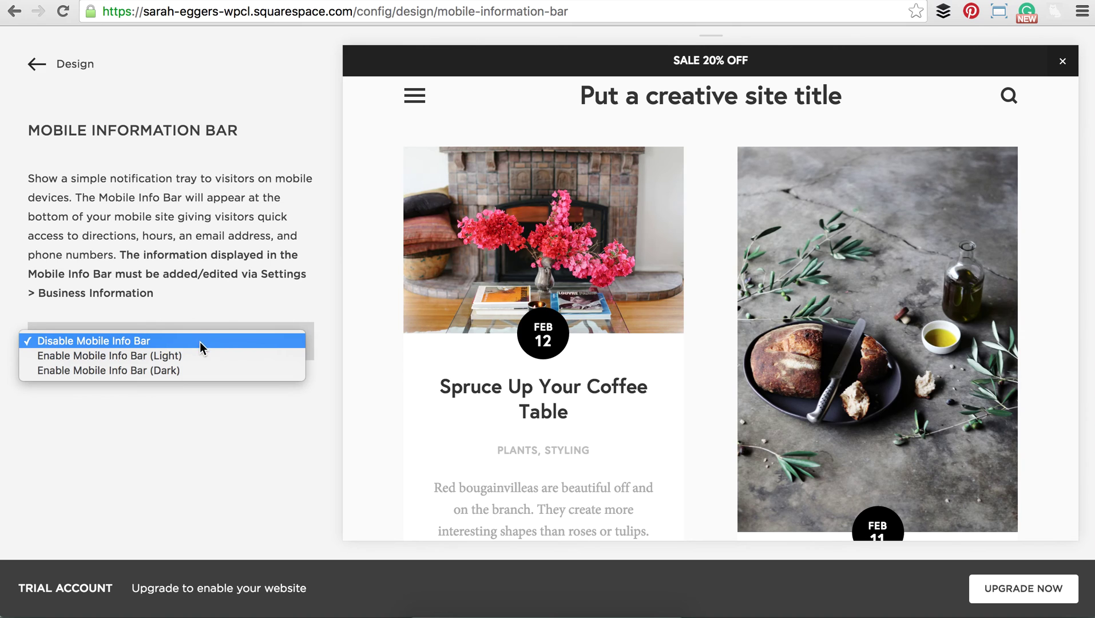
left_click(199, 355)
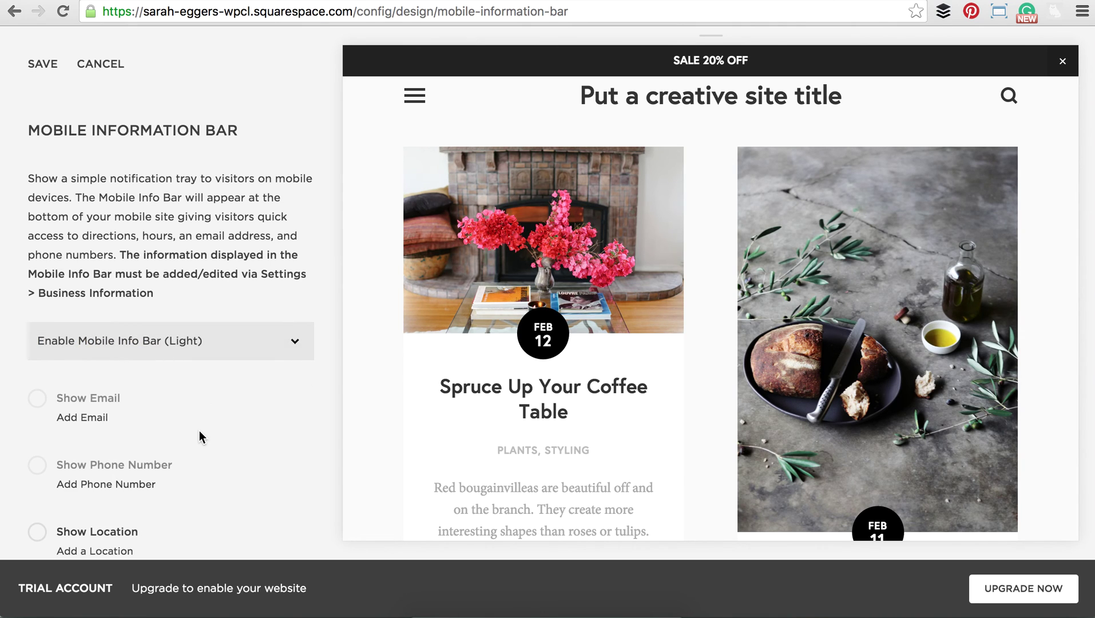
scroll(199, 430, "down", 3)
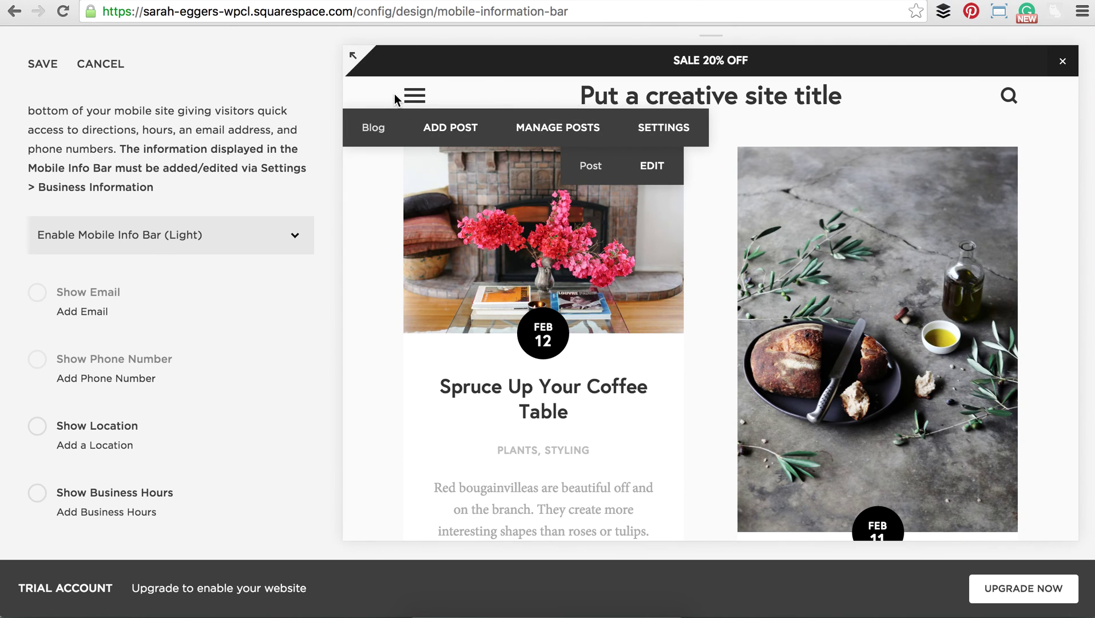
scroll(212, 372, "up", 3)
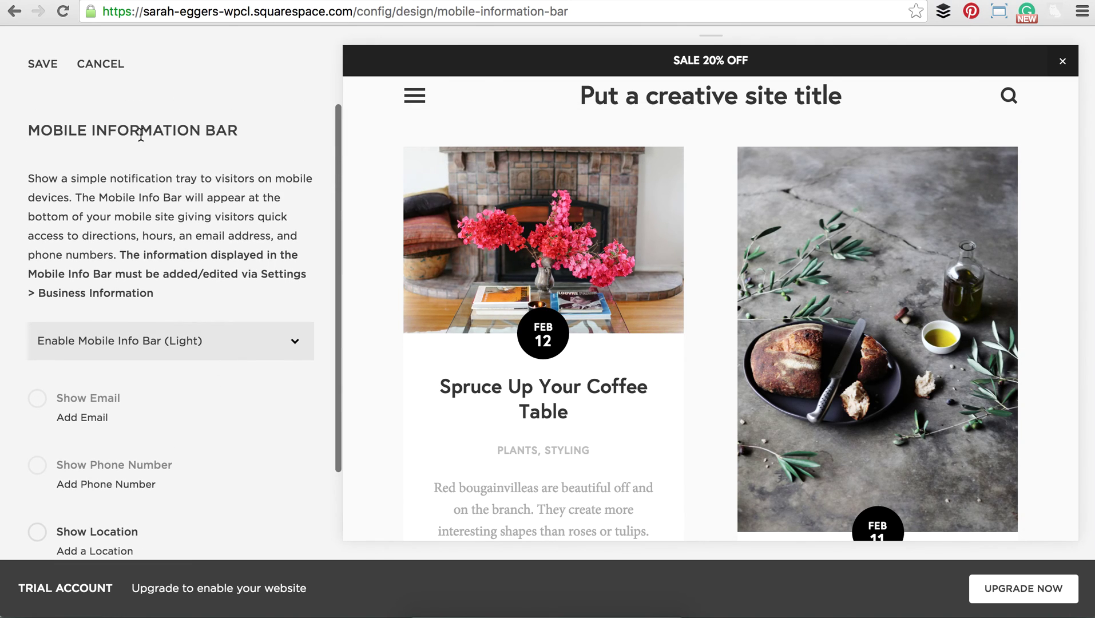
left_click(103, 64)
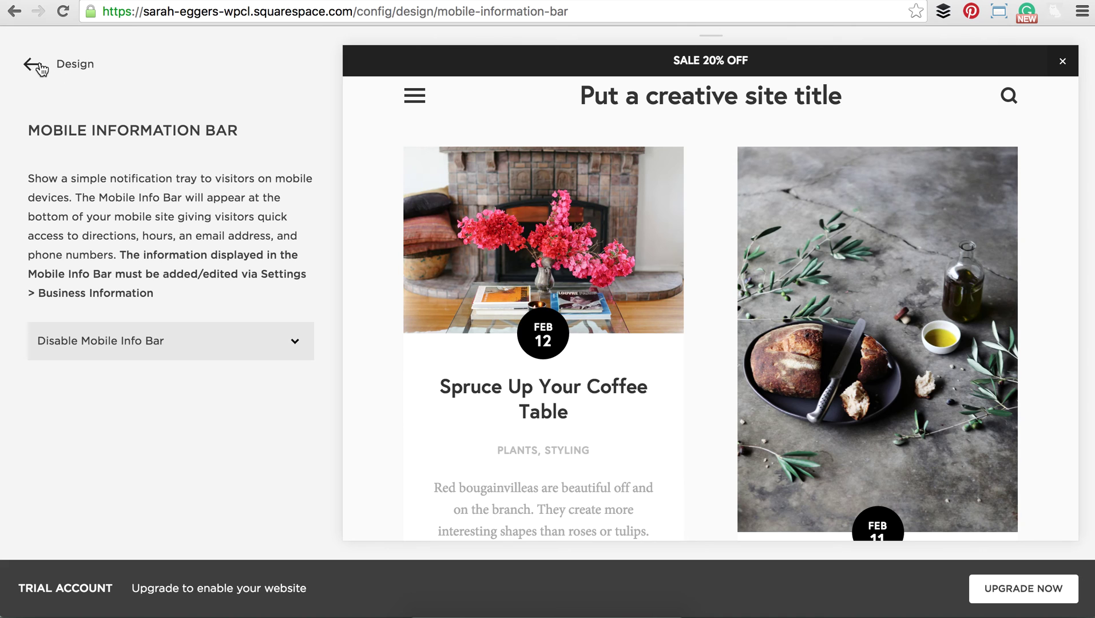
Glance at the Squarespace Badge settings, then open the empty Custom CSS editor.
left_click(33, 66)
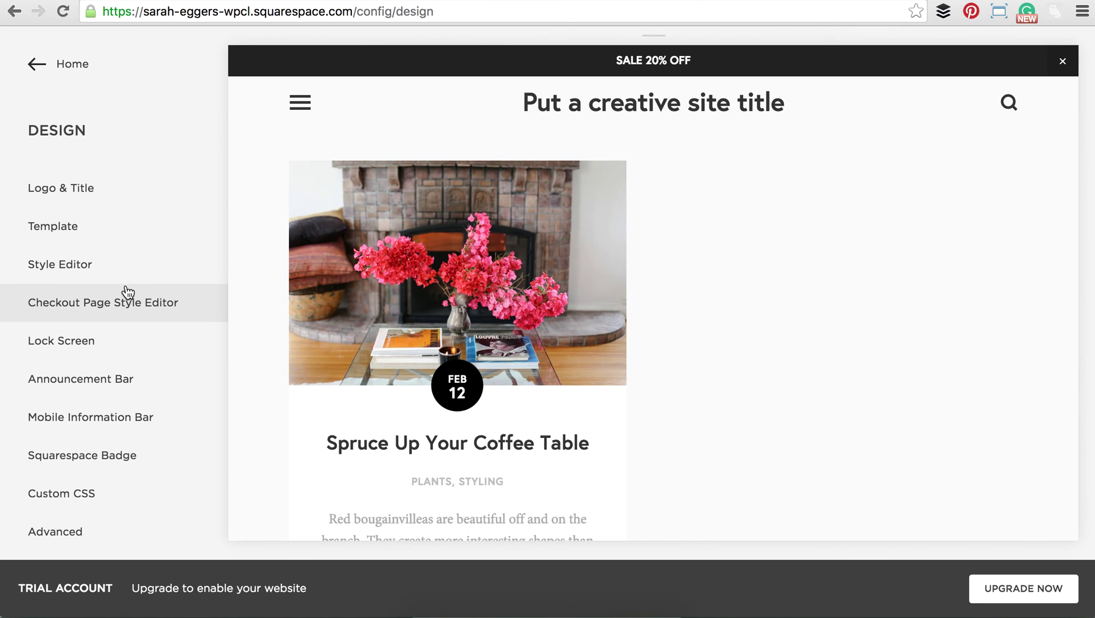
left_click(113, 437)
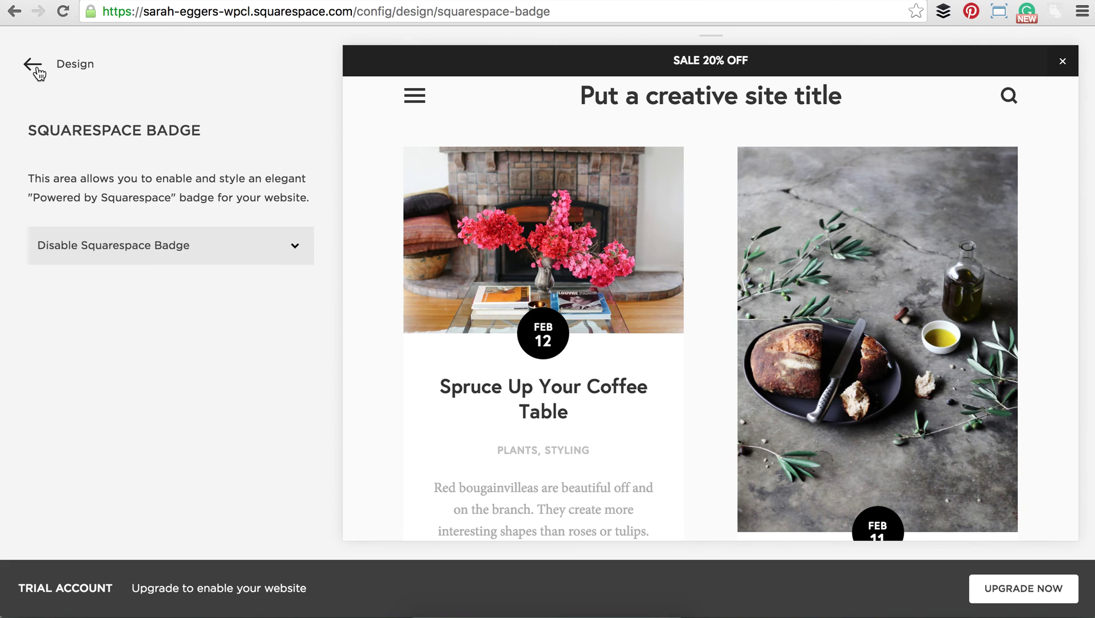
left_click(35, 68)
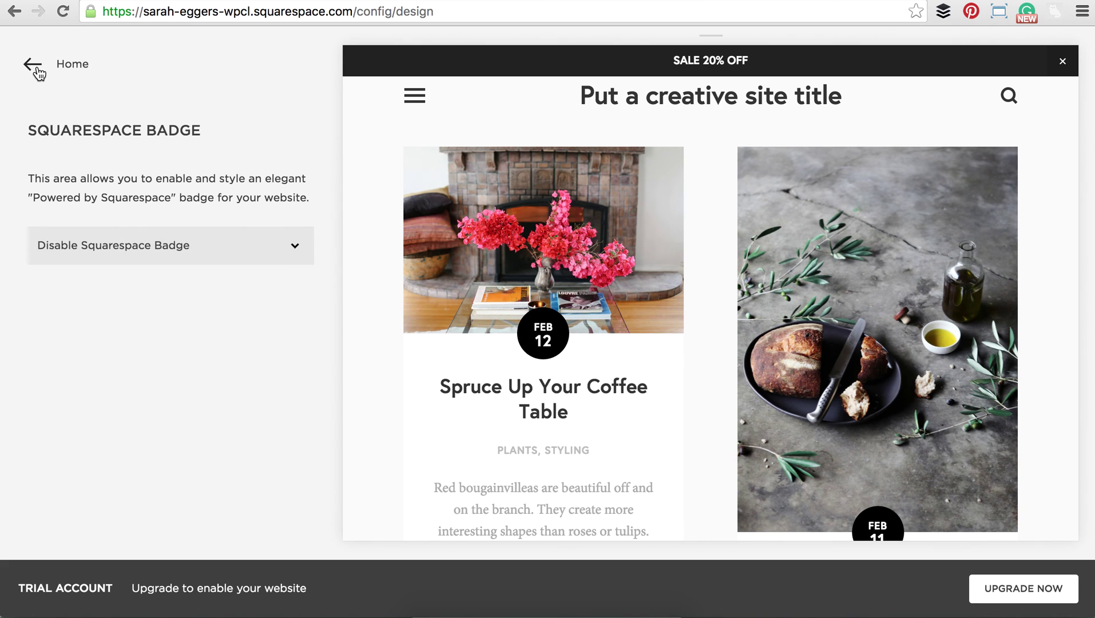
scroll(155, 438, "down", 1)
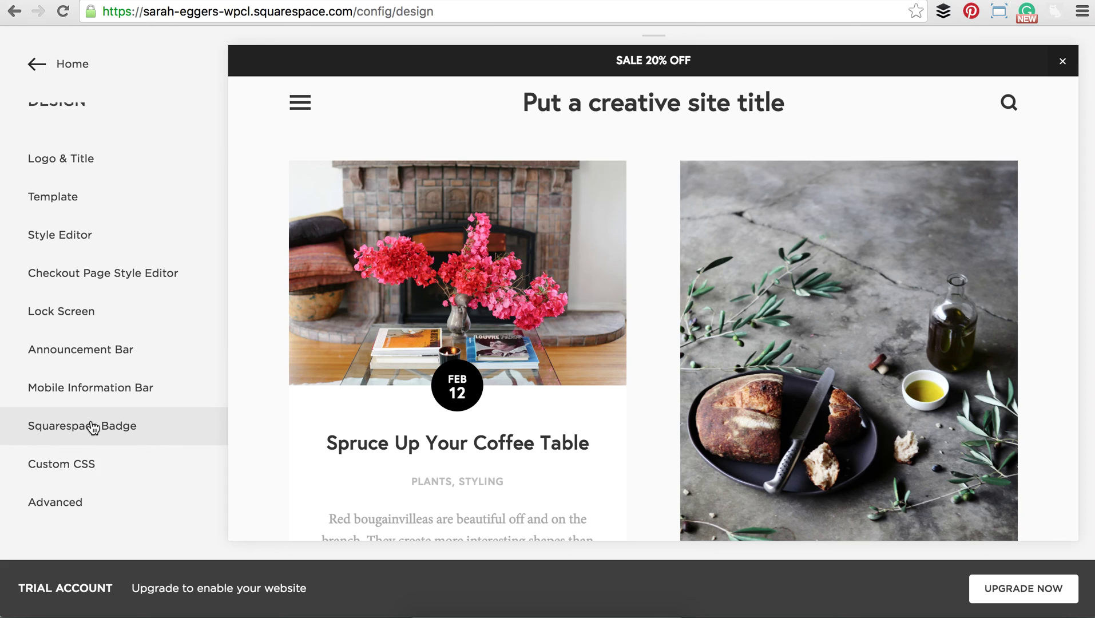
left_click(91, 469)
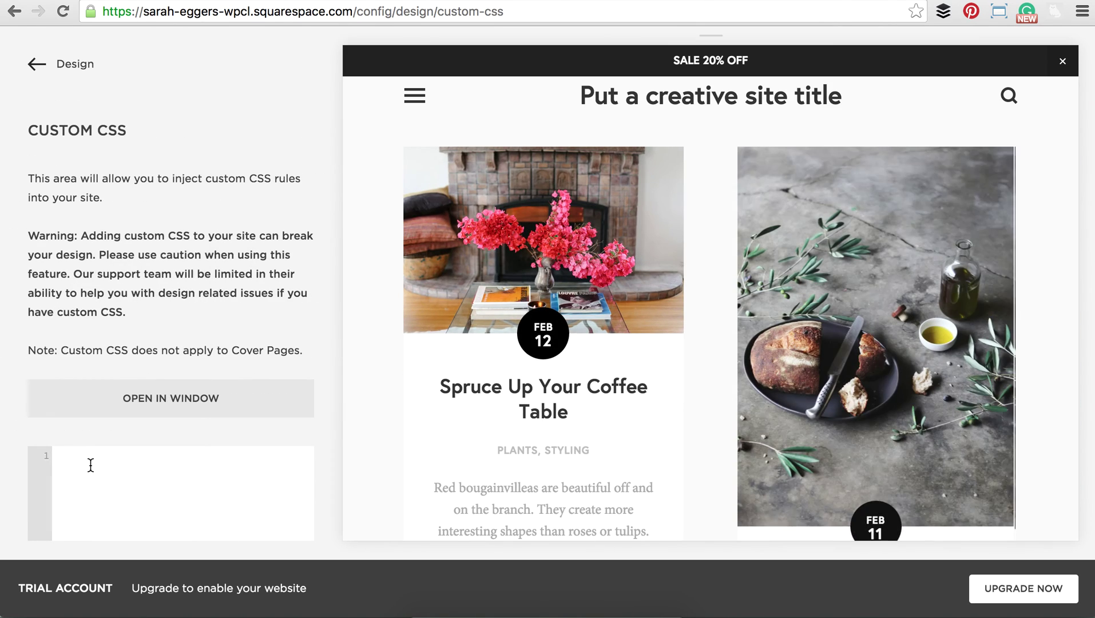
left_click(91, 464)
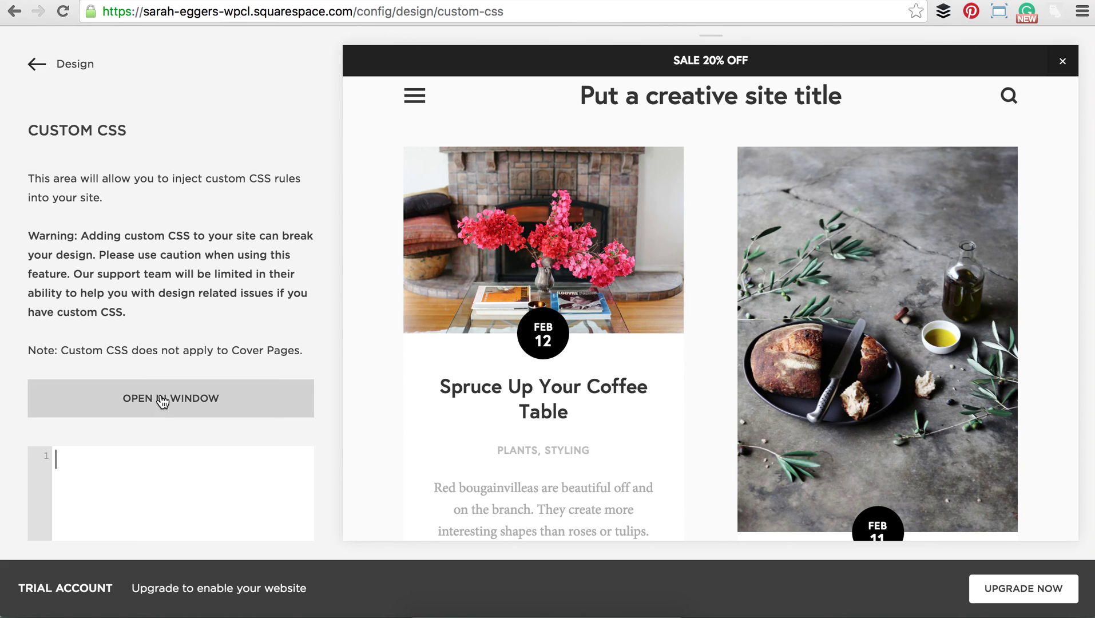
Look over the Advanced design options and return to the main site menu.
left_click(36, 65)
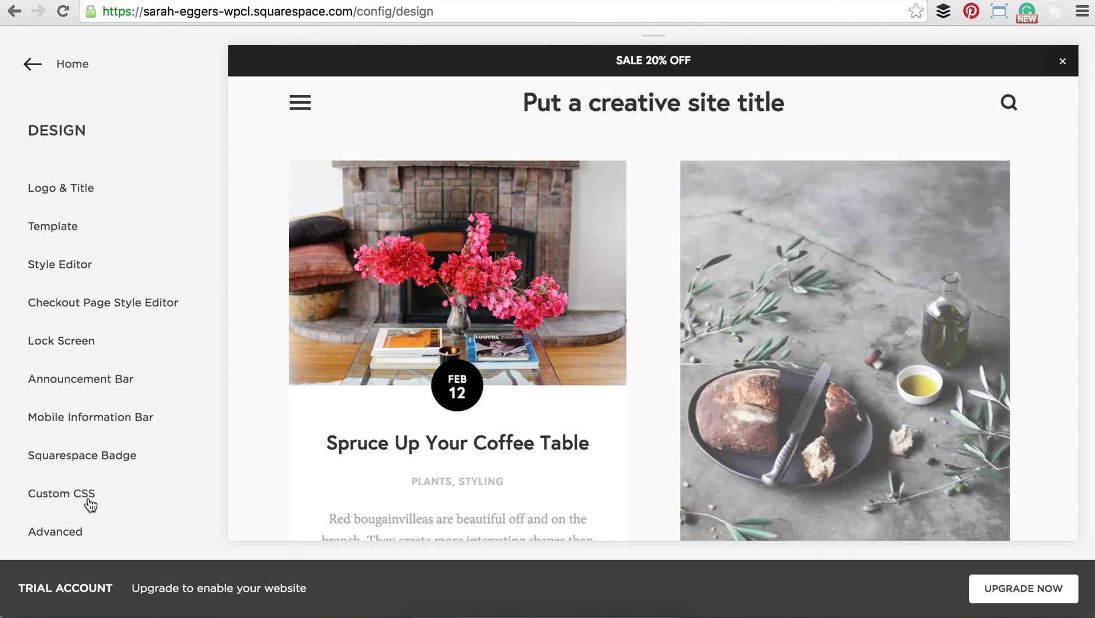
left_click(71, 539)
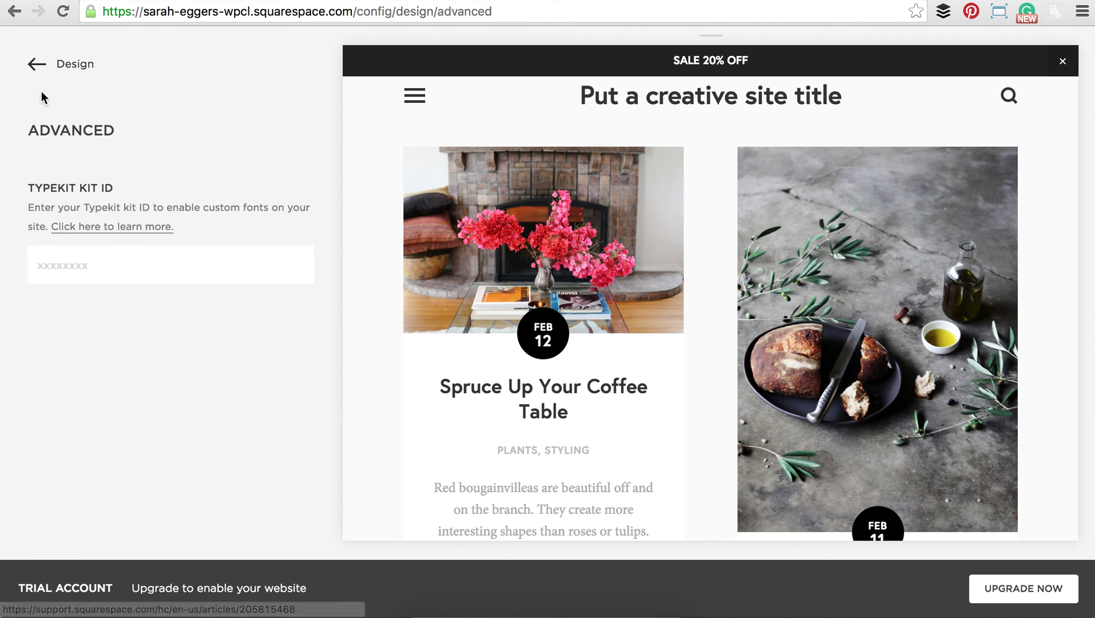
left_click(30, 74)
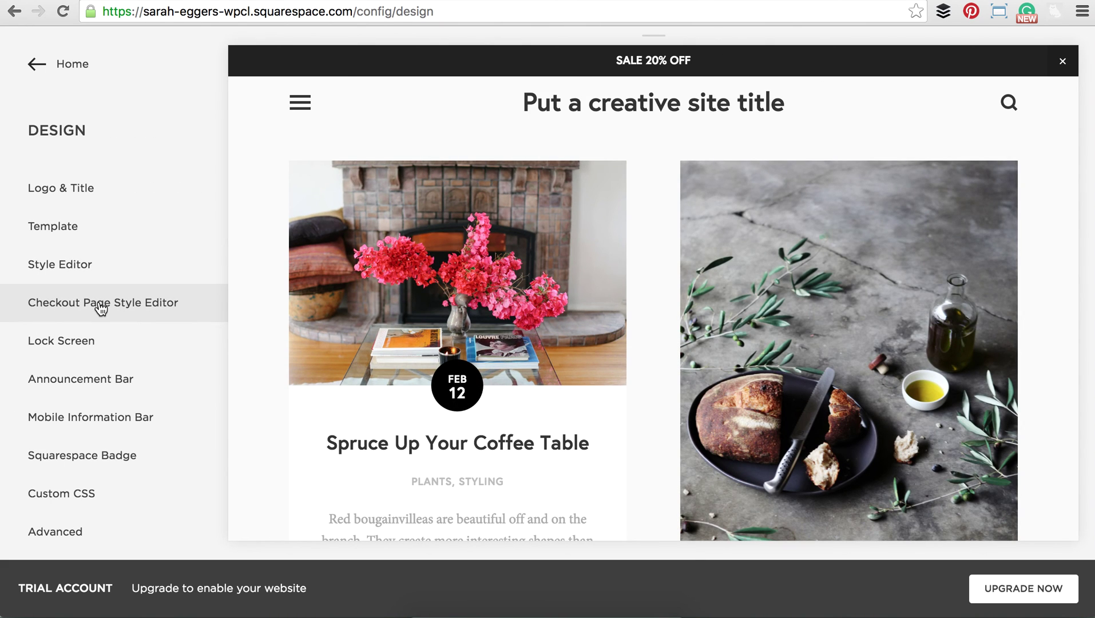
left_click(31, 64)
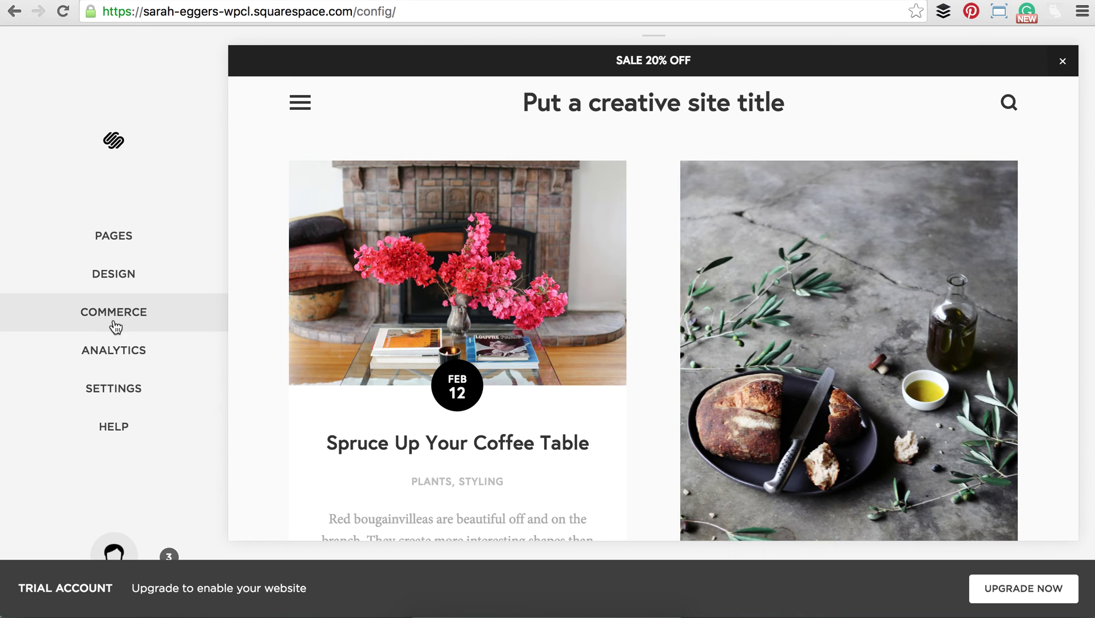
View the Analytics Traffic Overview chart showing zero visits, then return to the main menu.
left_click(128, 351)
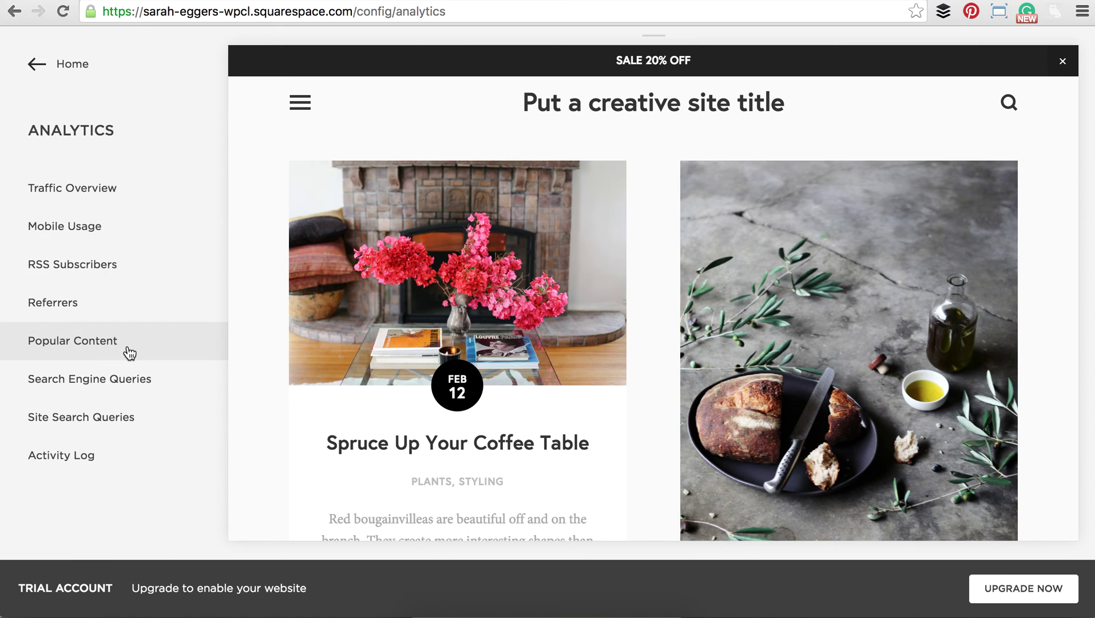
left_click(118, 195)
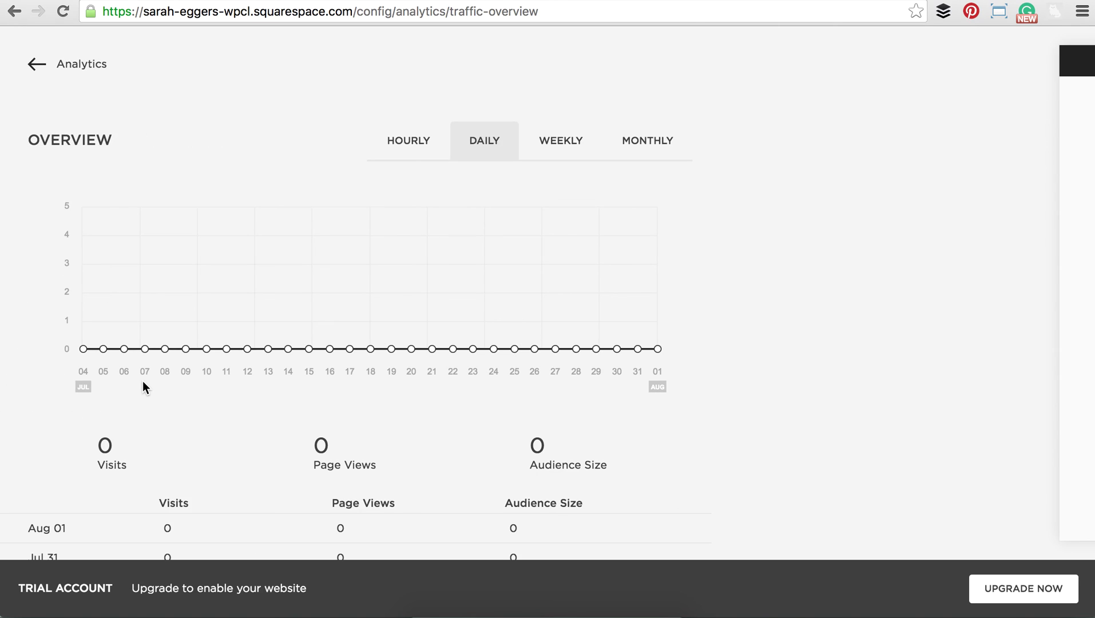
scroll(143, 387, "down", 10)
scroll(143, 387, "up", 10)
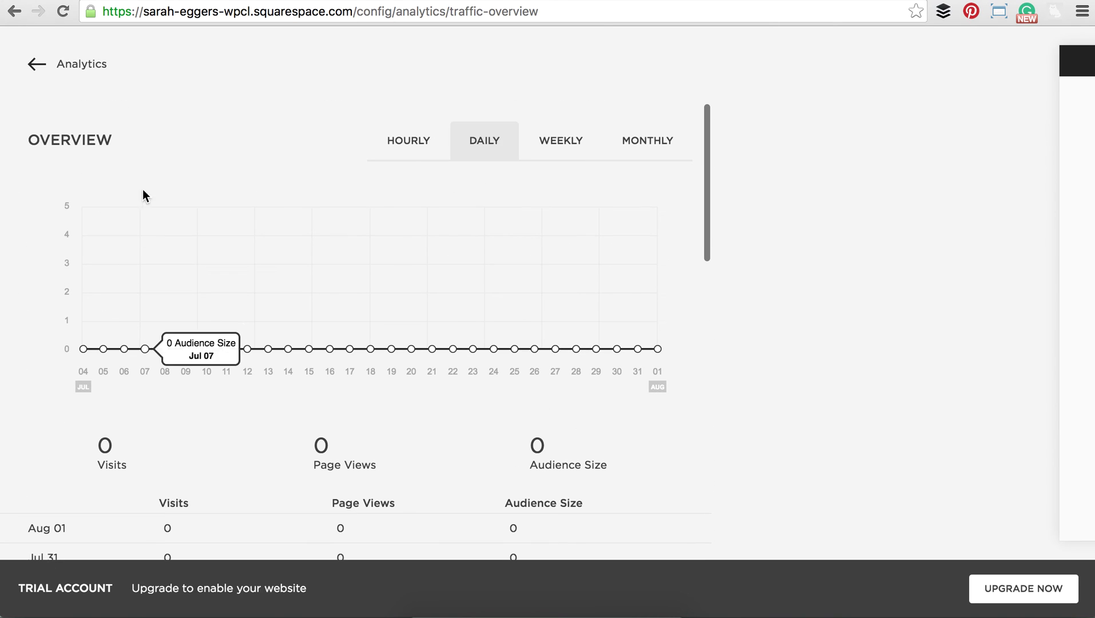
left_click(35, 65)
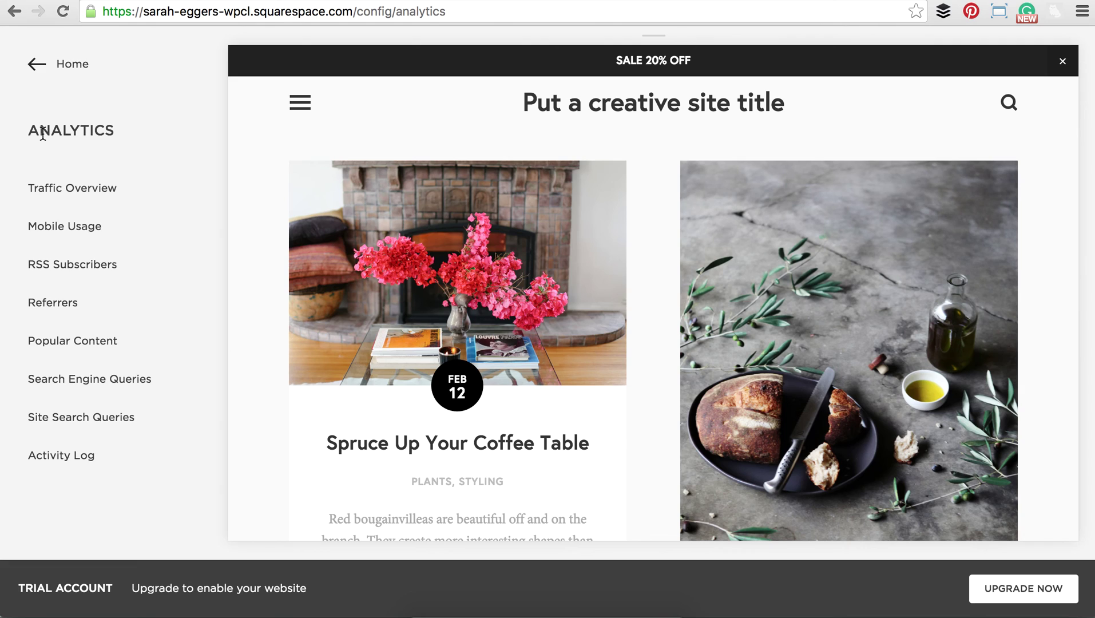
left_click(33, 67)
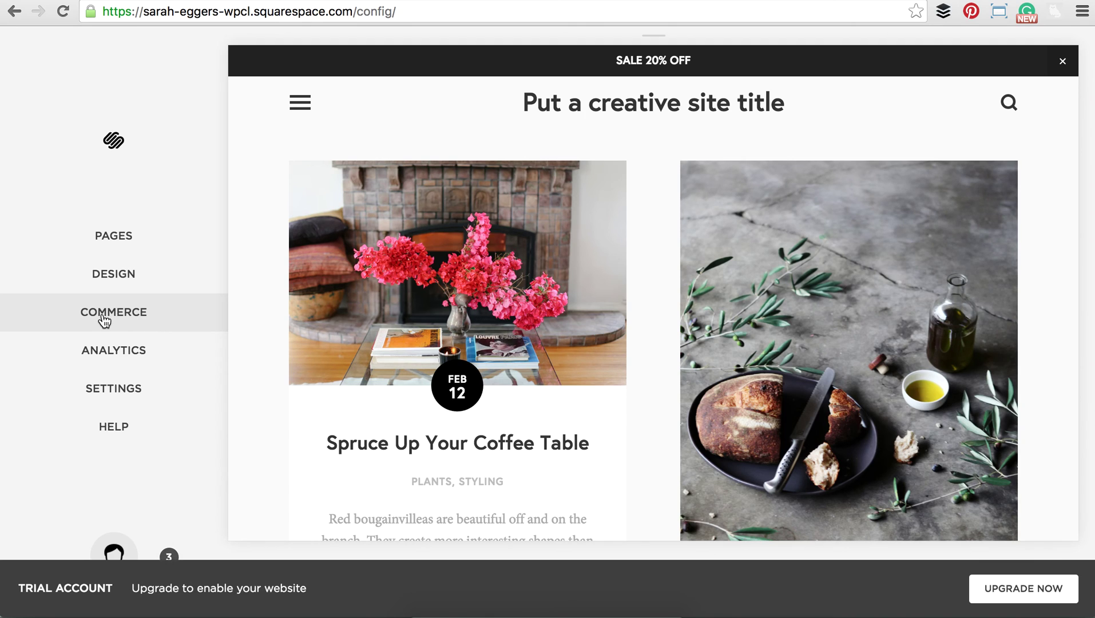
Remove the About Us example page from the site navigation.
left_click(114, 236)
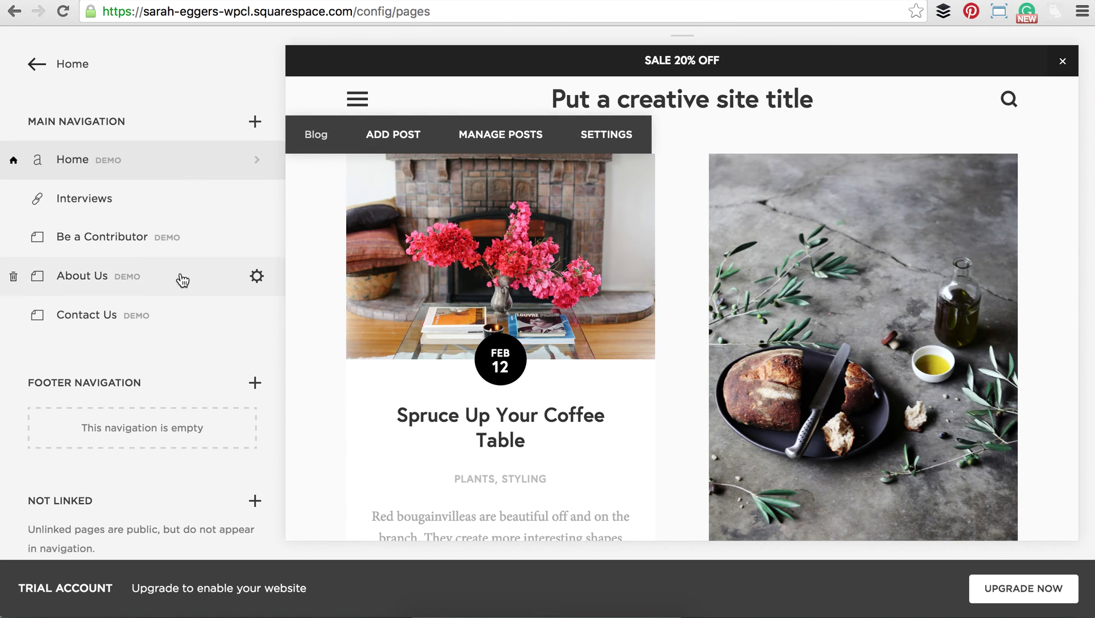
left_click(13, 277)
left_click(220, 338)
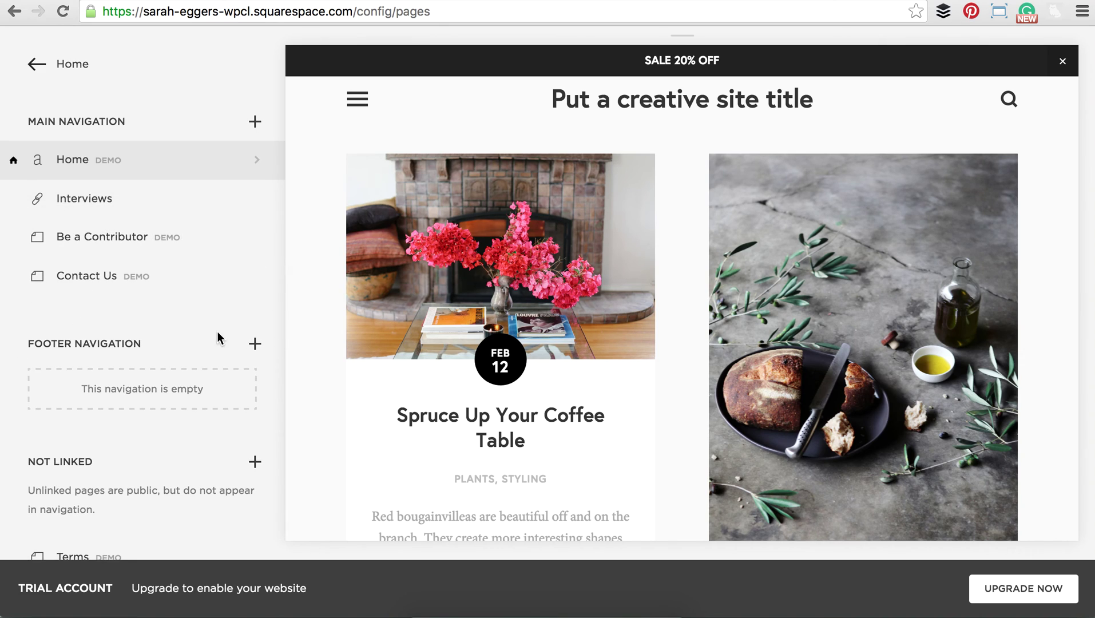
Create a real Contact Us page from the example and save its settings.
left_click(255, 276)
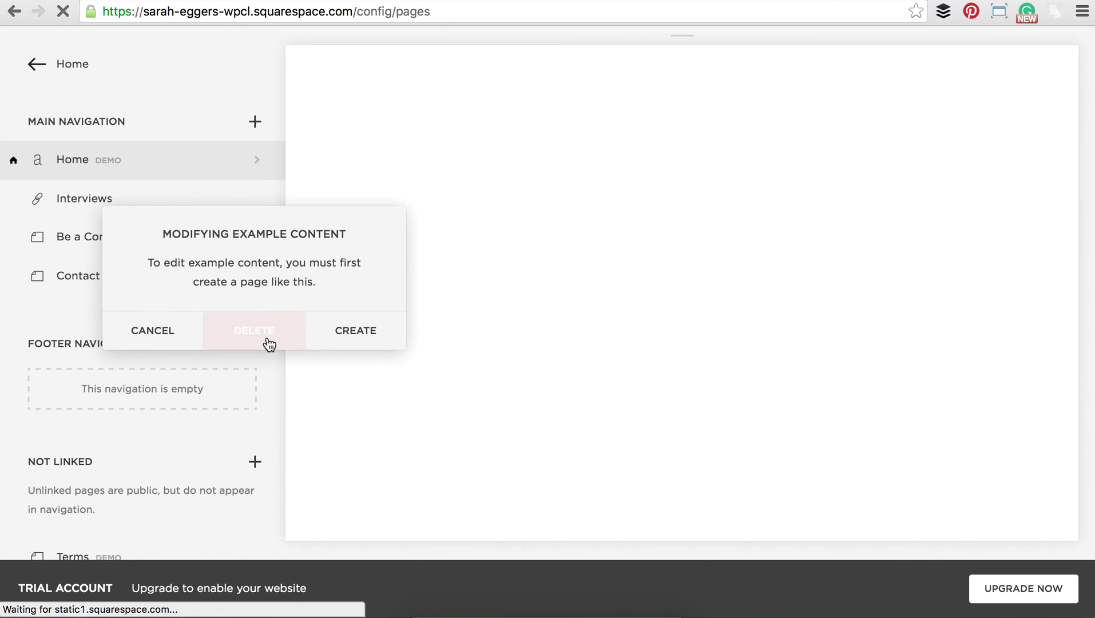
left_click(365, 341)
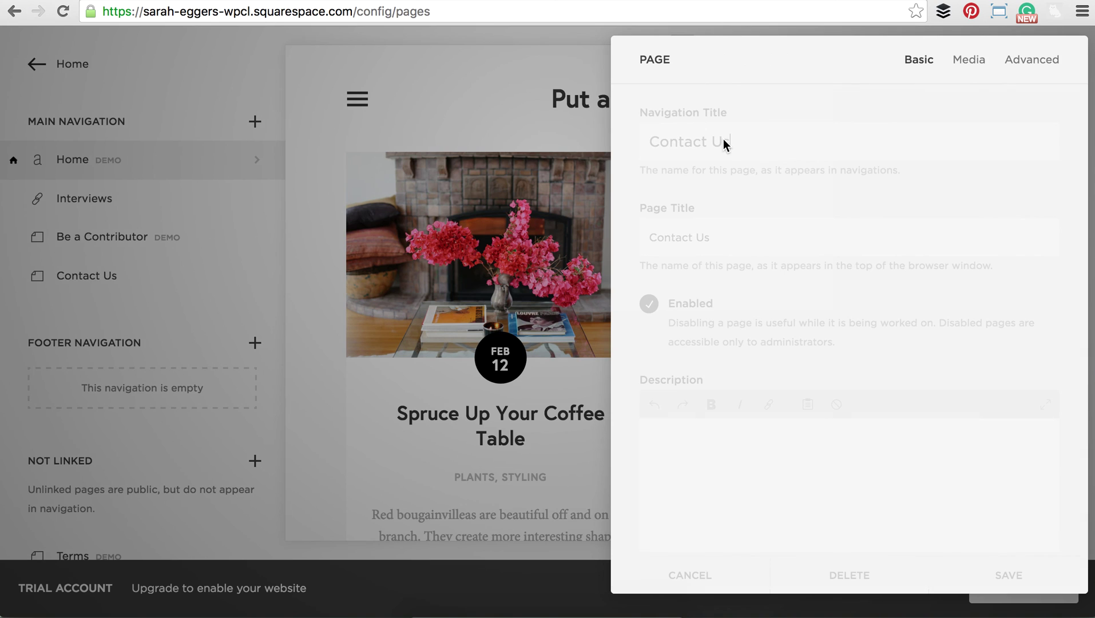
scroll(742, 431, "down", 8)
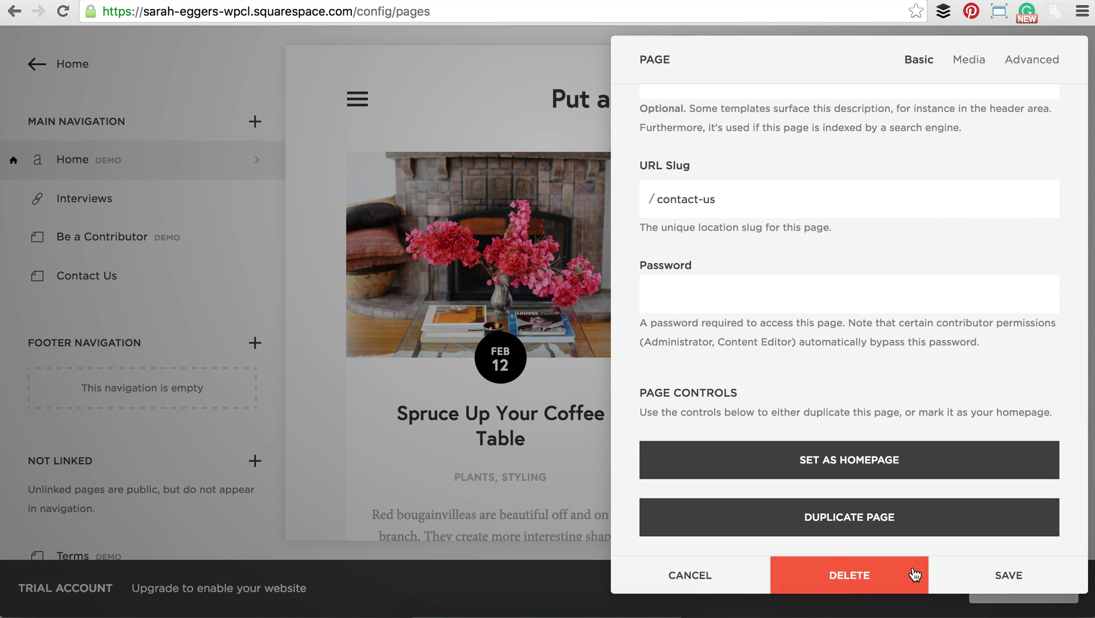
left_click(1023, 578)
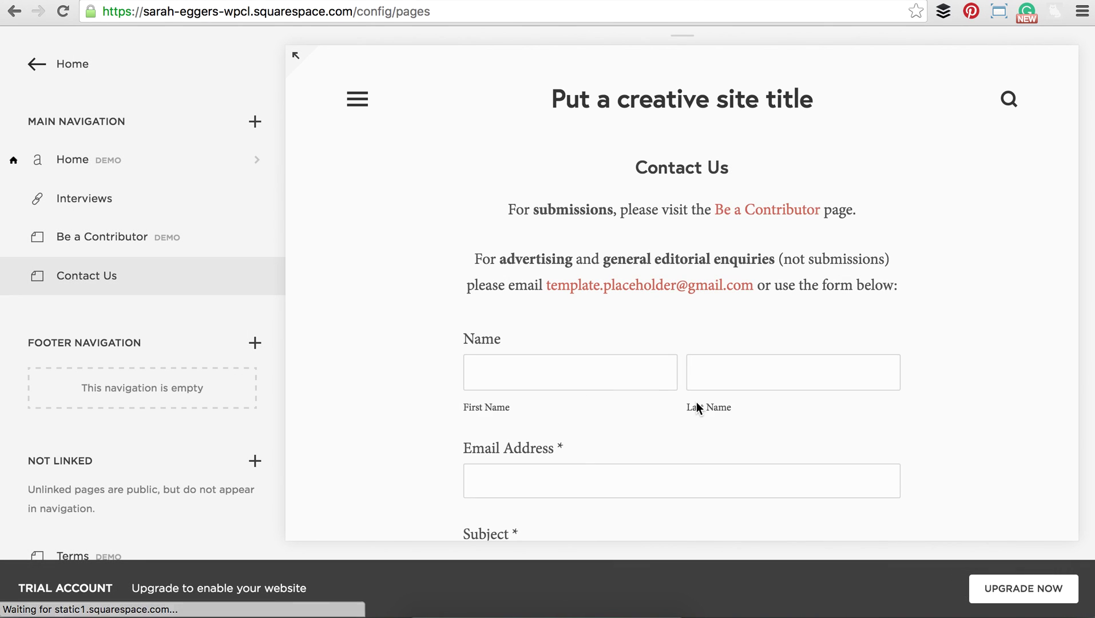
scroll(696, 403, "down", 15)
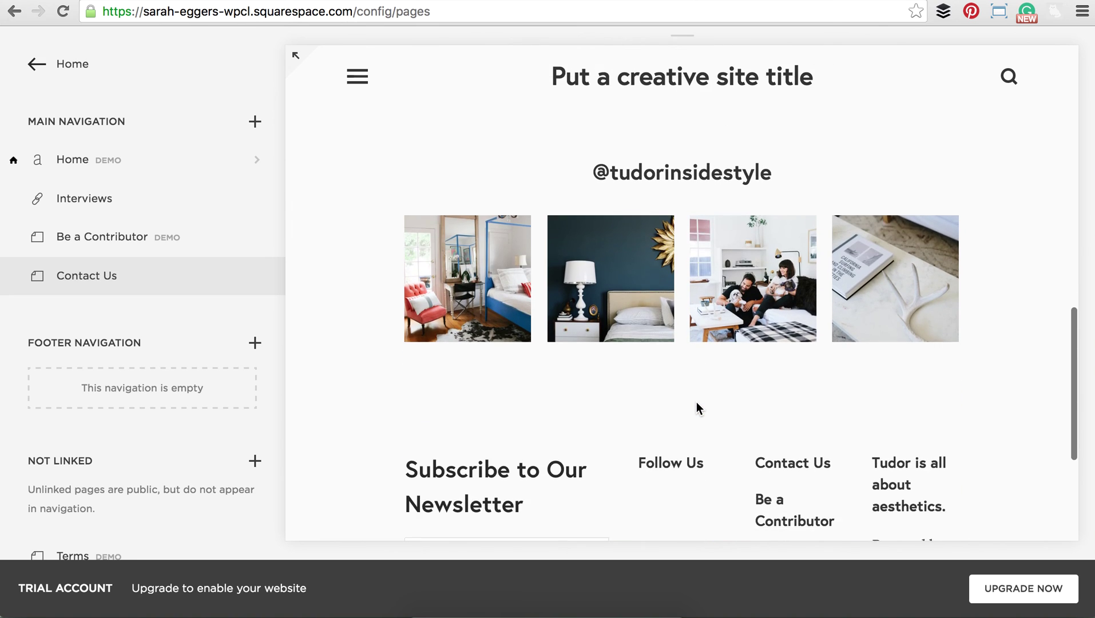
scroll(696, 407, "up", 15)
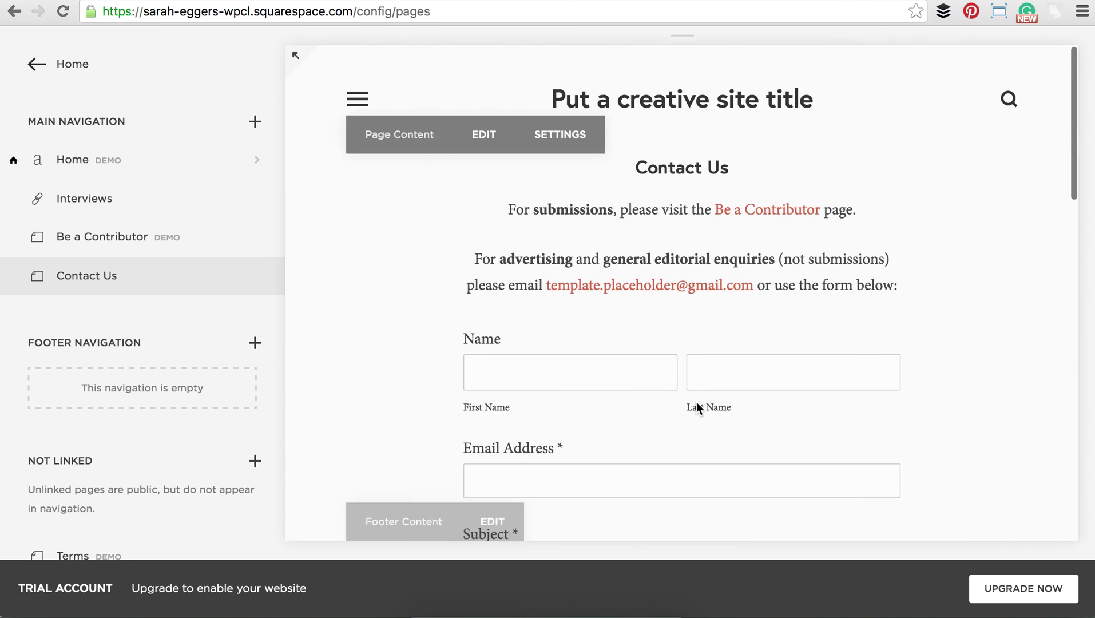
left_click(483, 133)
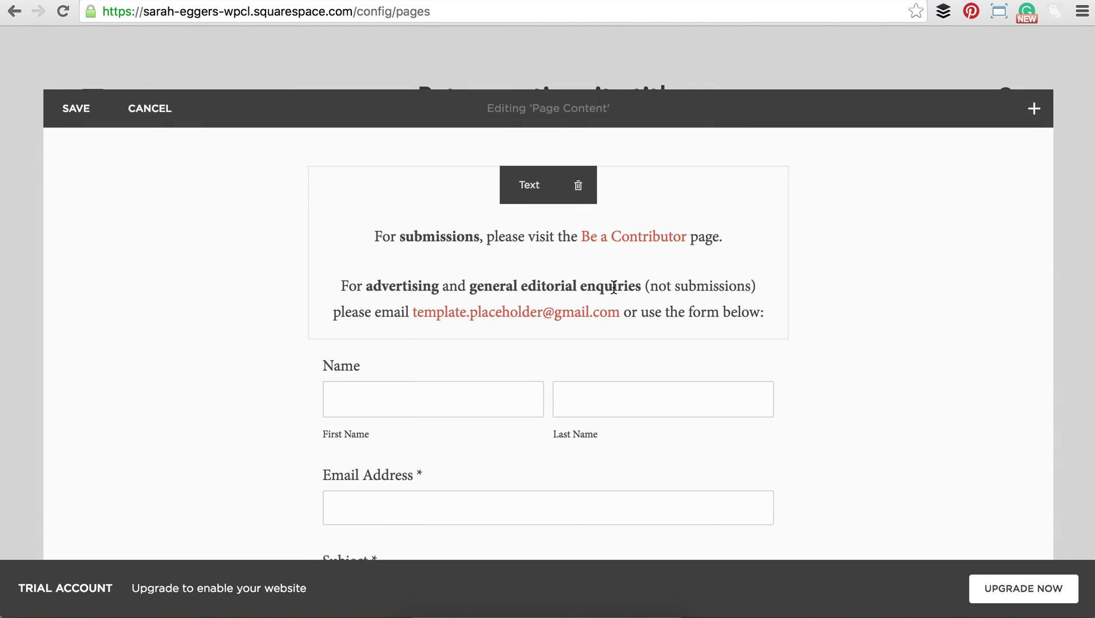
Change 'enquiries' in the Contact Us intro paragraph to 'dfdfdries'.
left_click(613, 287)
key("BackSpace")
key("BackSpace")
key("BackSpace")
key("BackSpace")
key("BackSpace")
type("df")
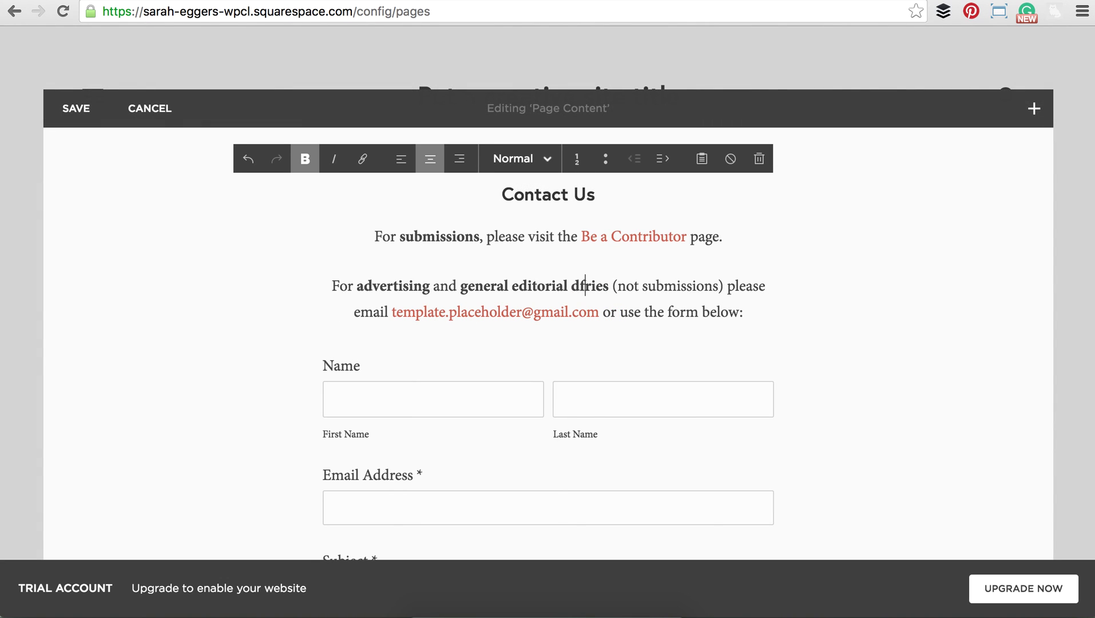
type("dfd")
mouse_move(623, 387)
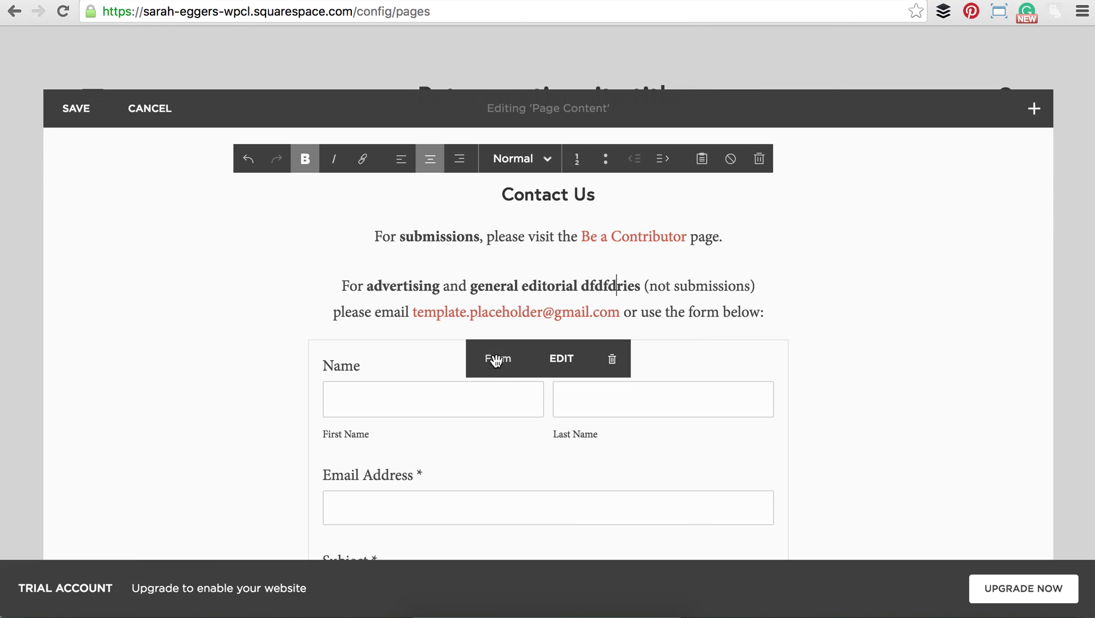
left_click(560, 361)
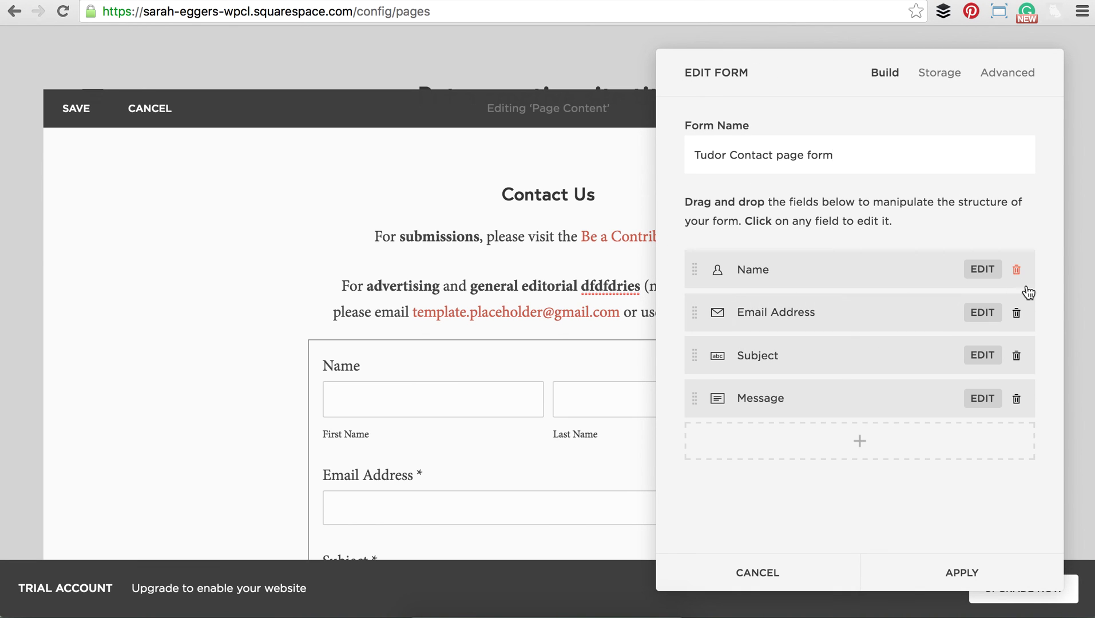
Browse the contact form's available field types, then close the form settings unchanged.
left_click(860, 440)
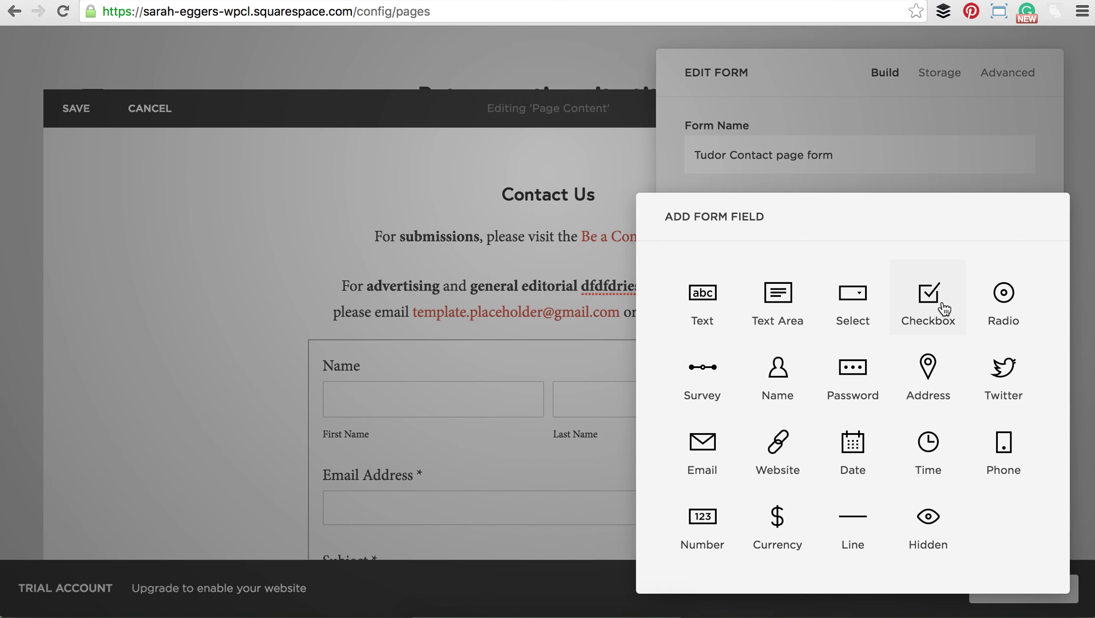
left_click(1026, 155)
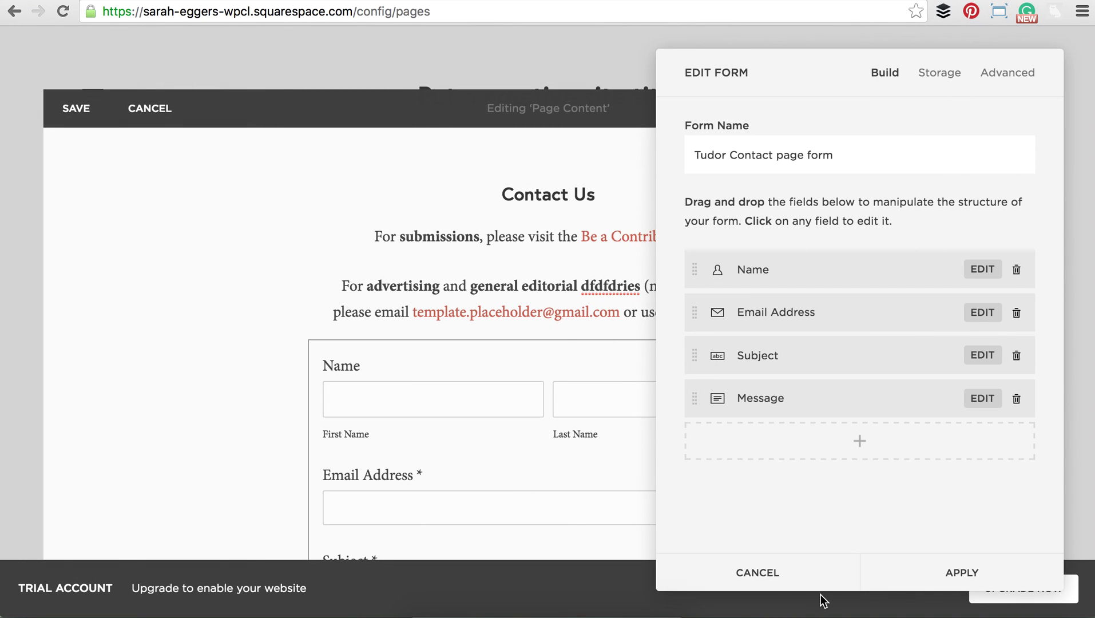
left_click(780, 572)
Leave the page editor and discard the unsaved Contact Us edits.
scroll(240, 457, "down", 12)
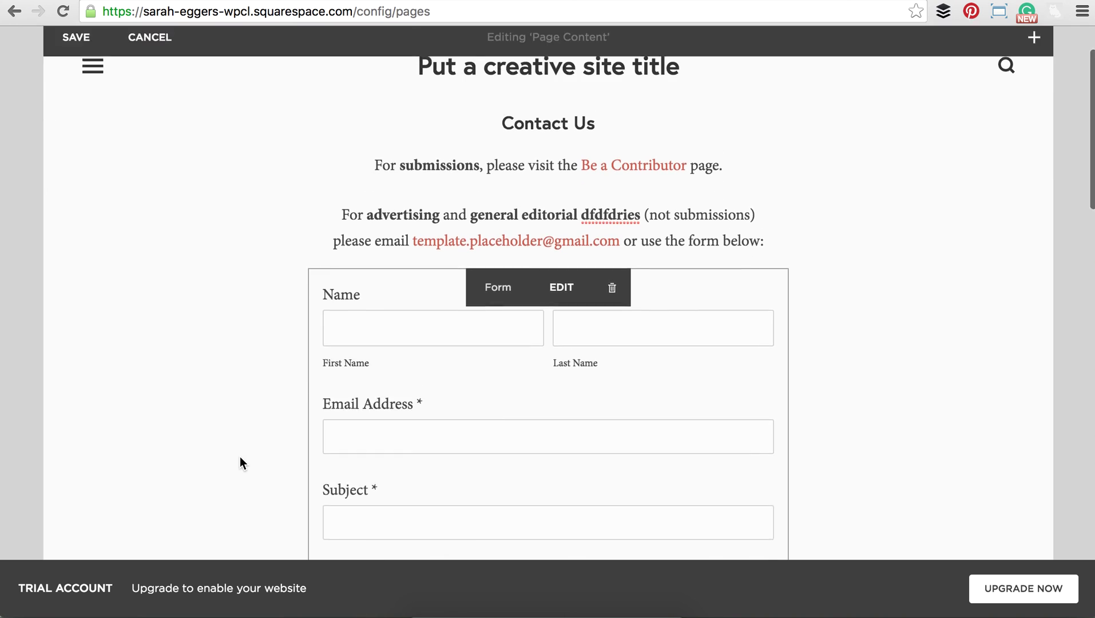
scroll(417, 412, "up", 10)
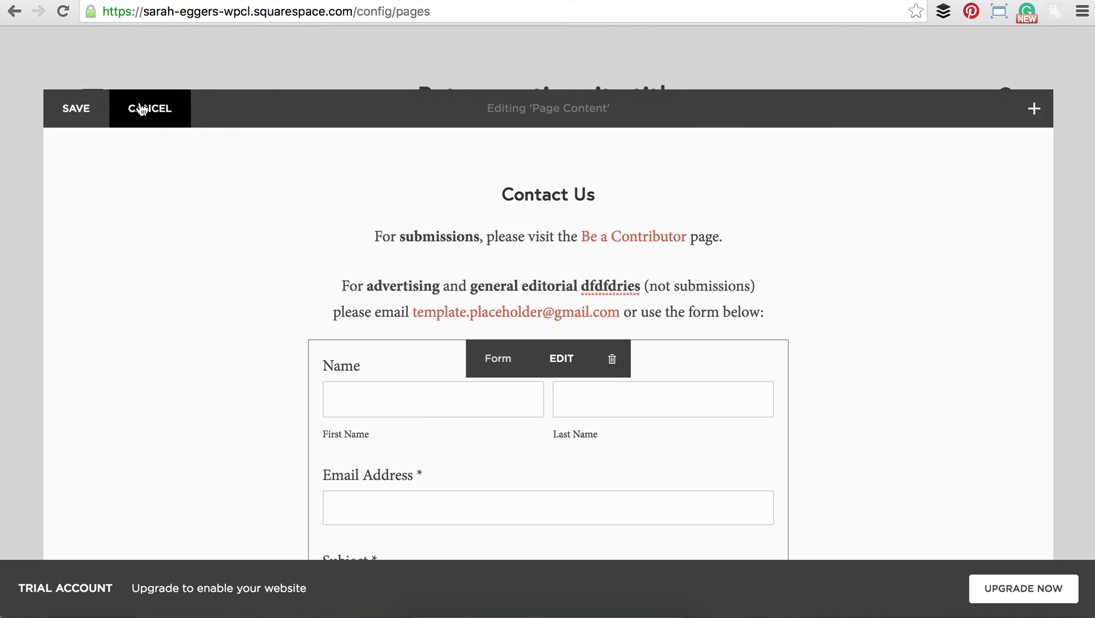
left_click(143, 108)
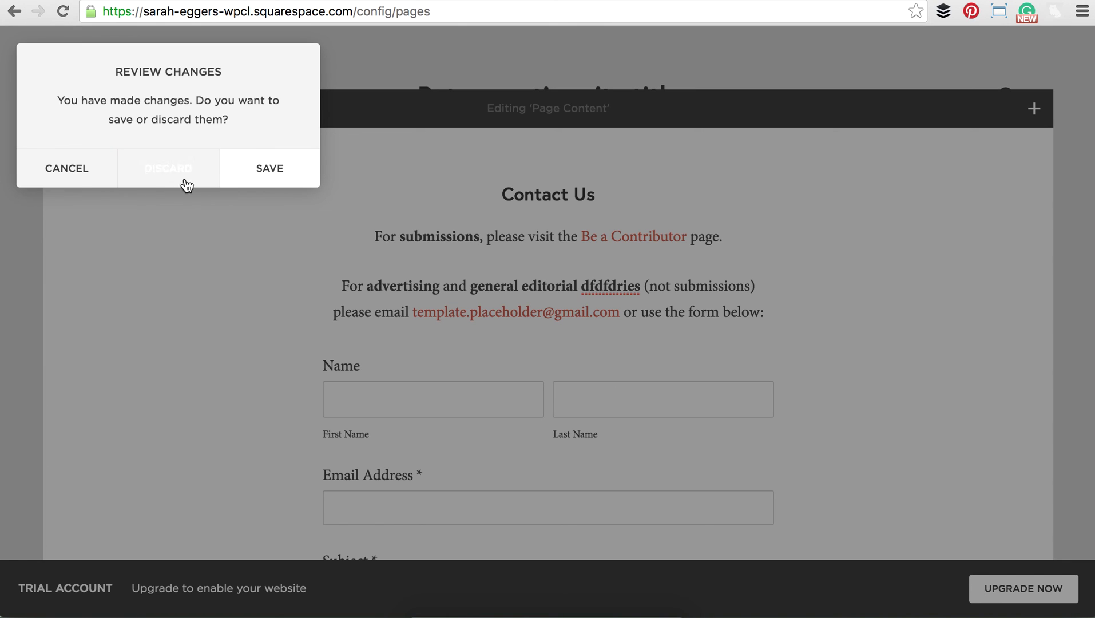
left_click(152, 170)
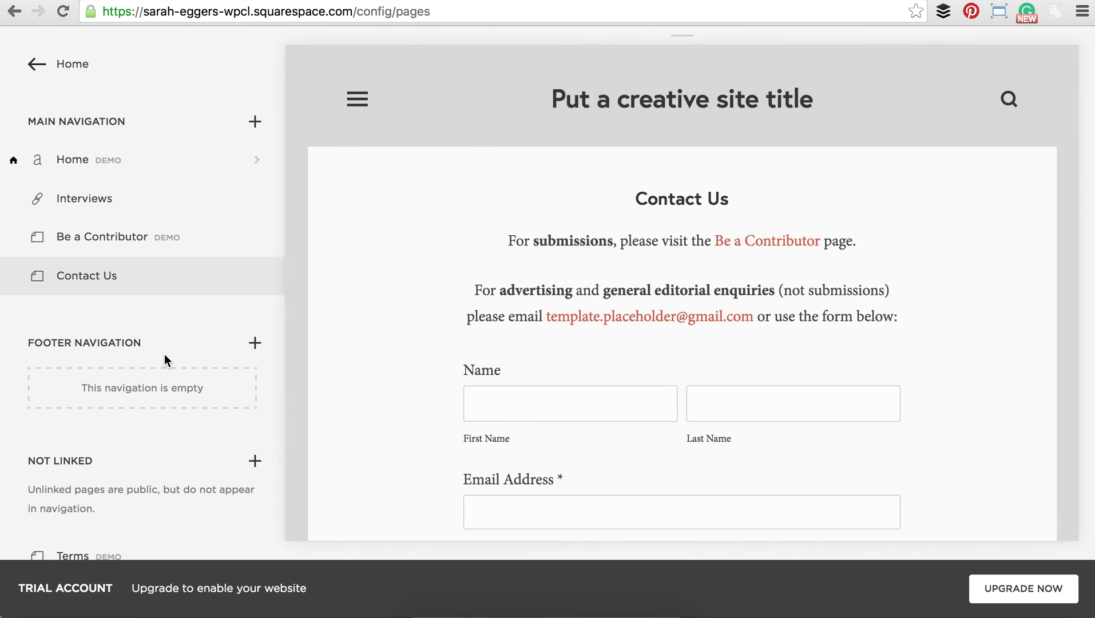
scroll(164, 354, "down", 3)
scroll(165, 360, "up", 3)
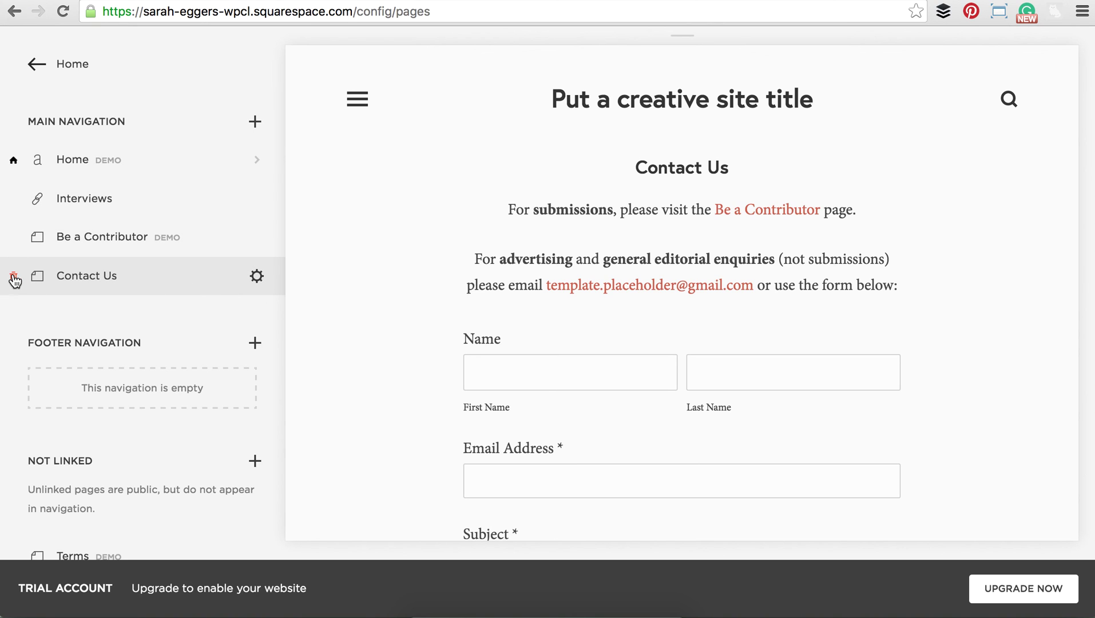
left_click(32, 64)
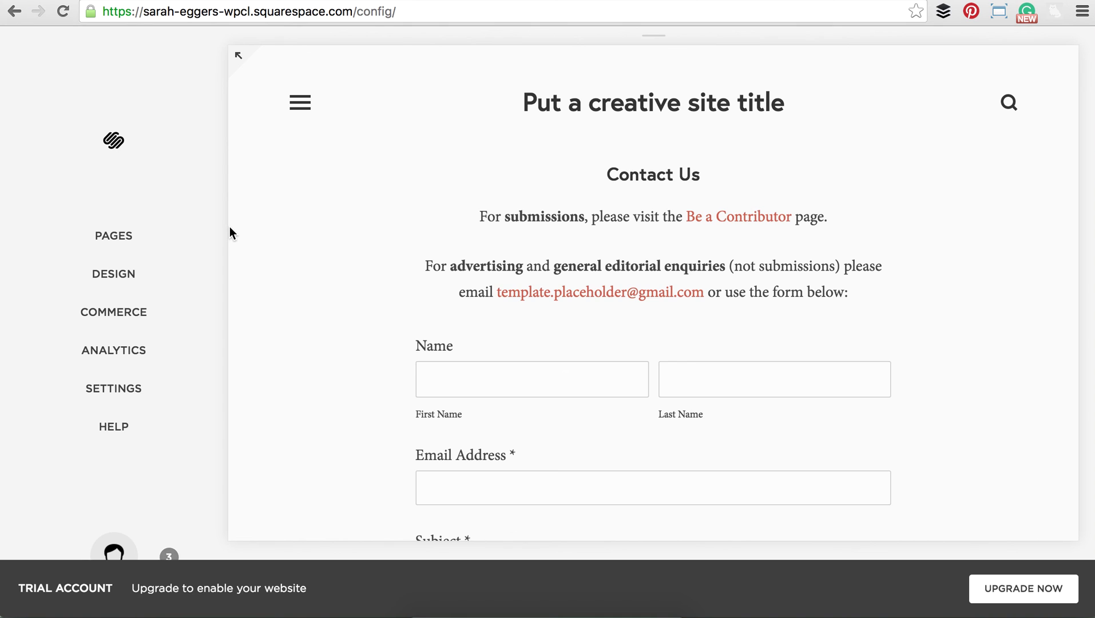
scroll(229, 226, "down", 5)
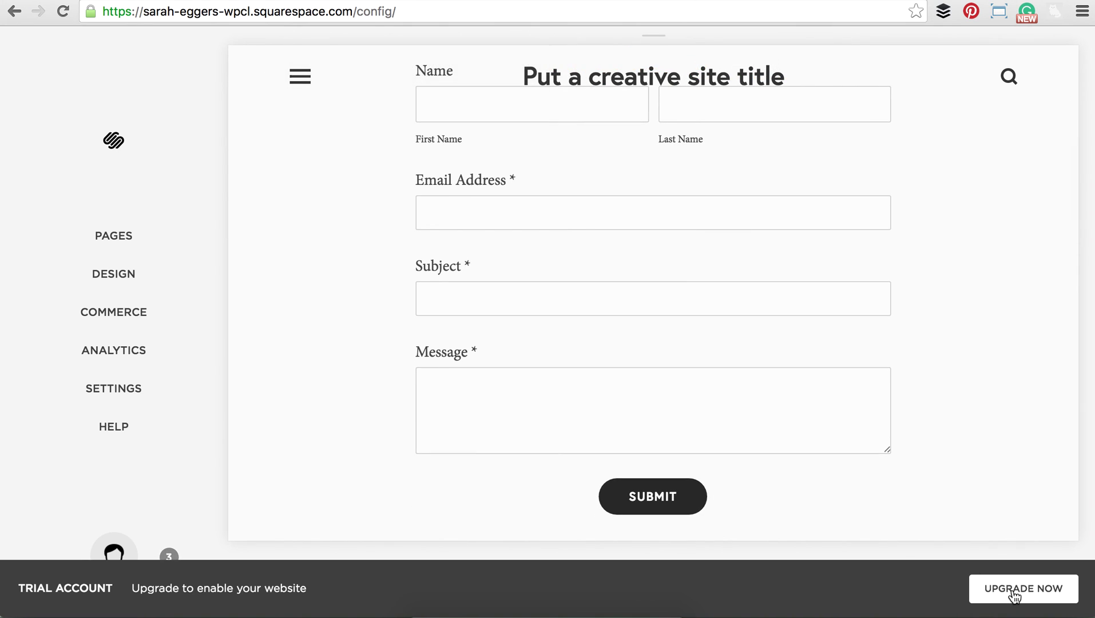
left_click(1014, 595)
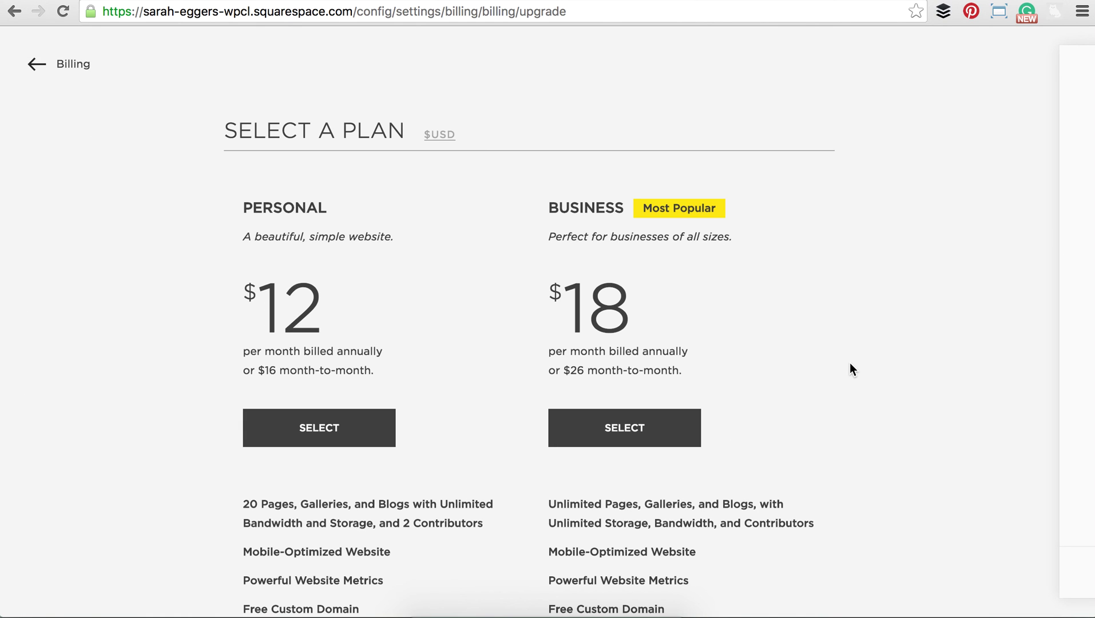
Compare the Personal and Business plans' prices and features, then select Personal.
scroll(849, 363, "down", 5)
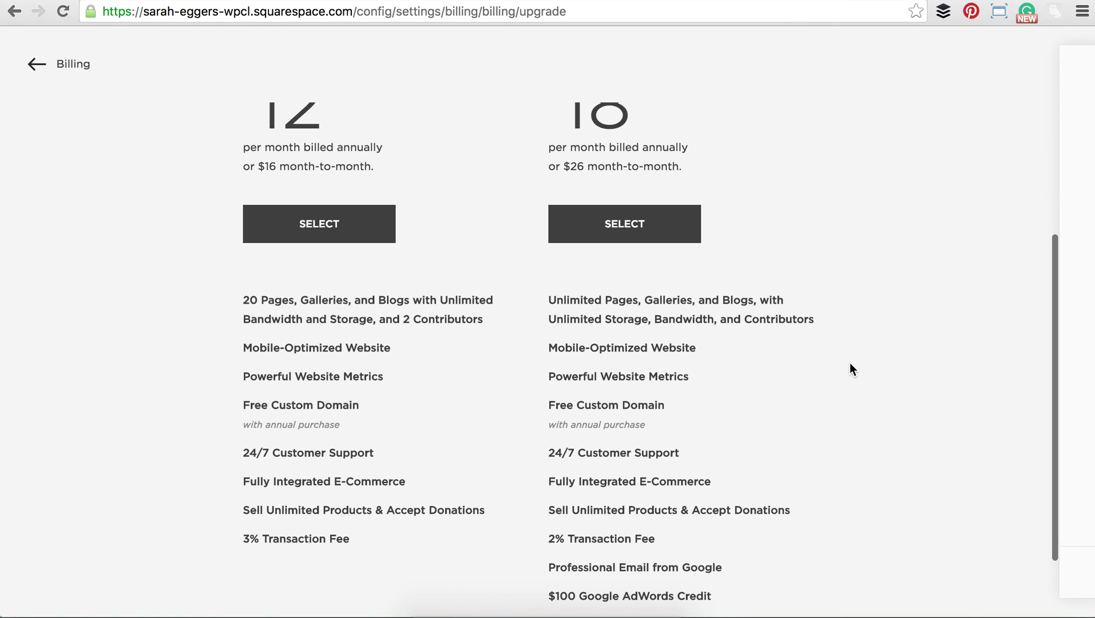
scroll(851, 369, "up", 5)
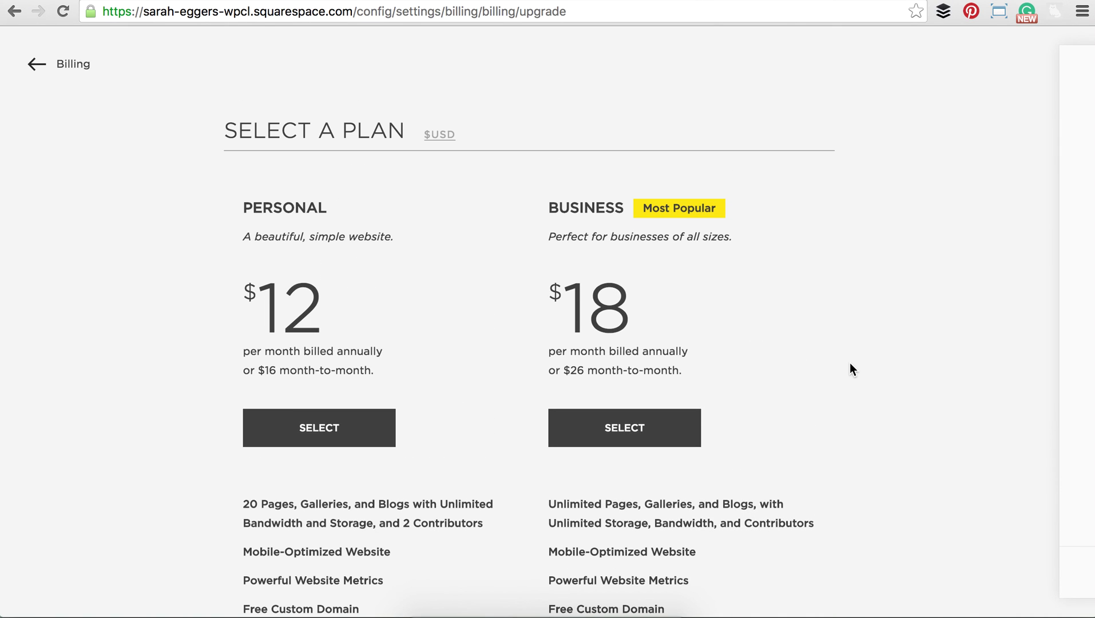
scroll(849, 365, "down", 6)
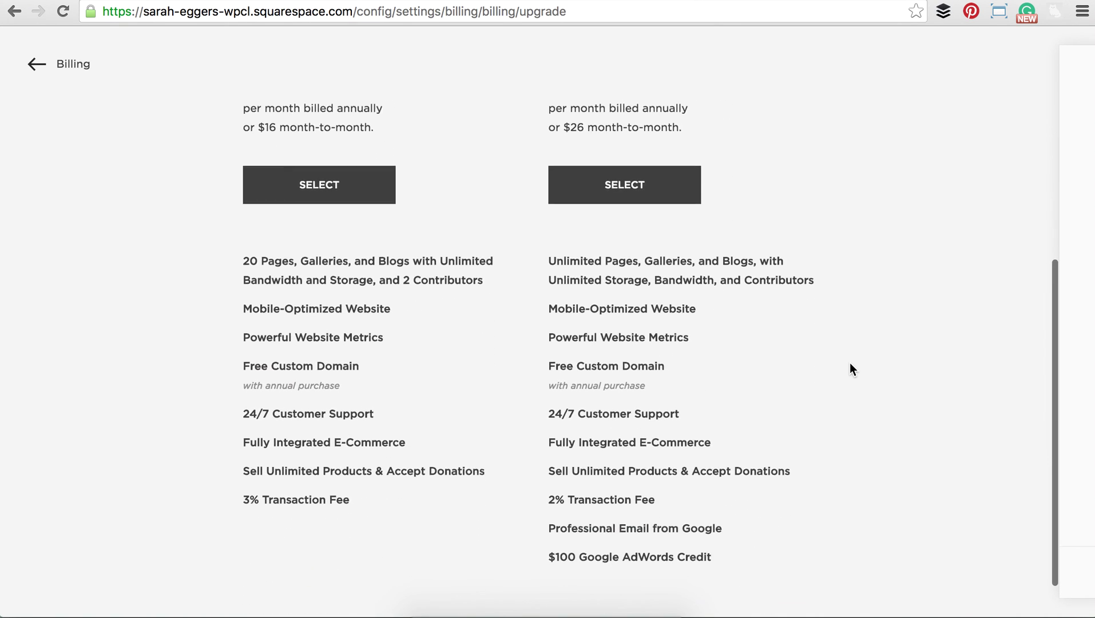
scroll(846, 366, "up", 6)
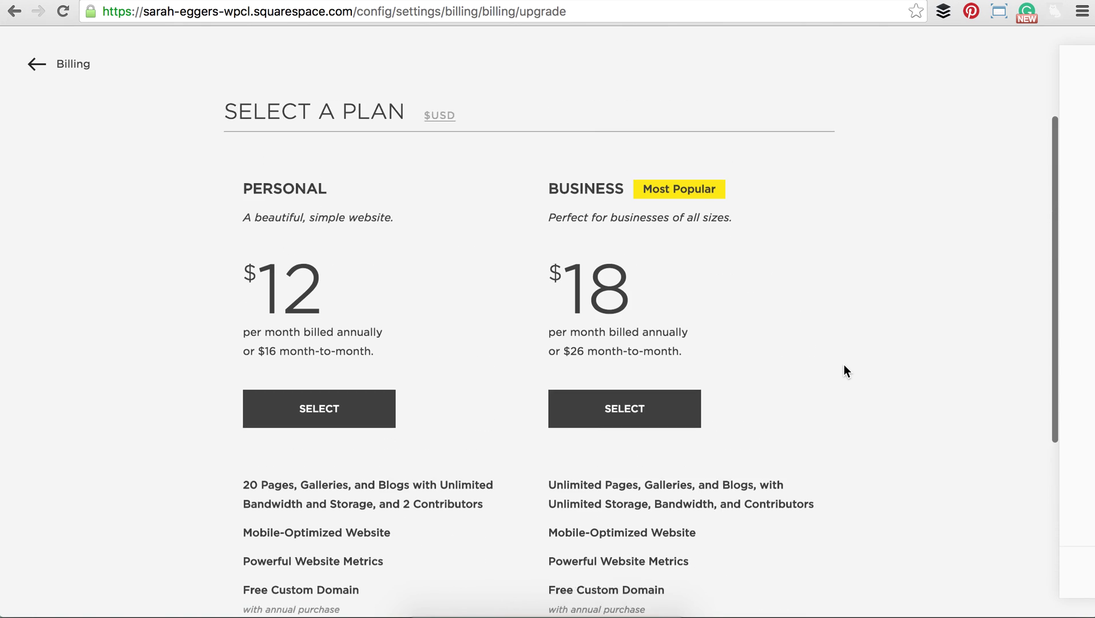
scroll(850, 393, "down", 6)
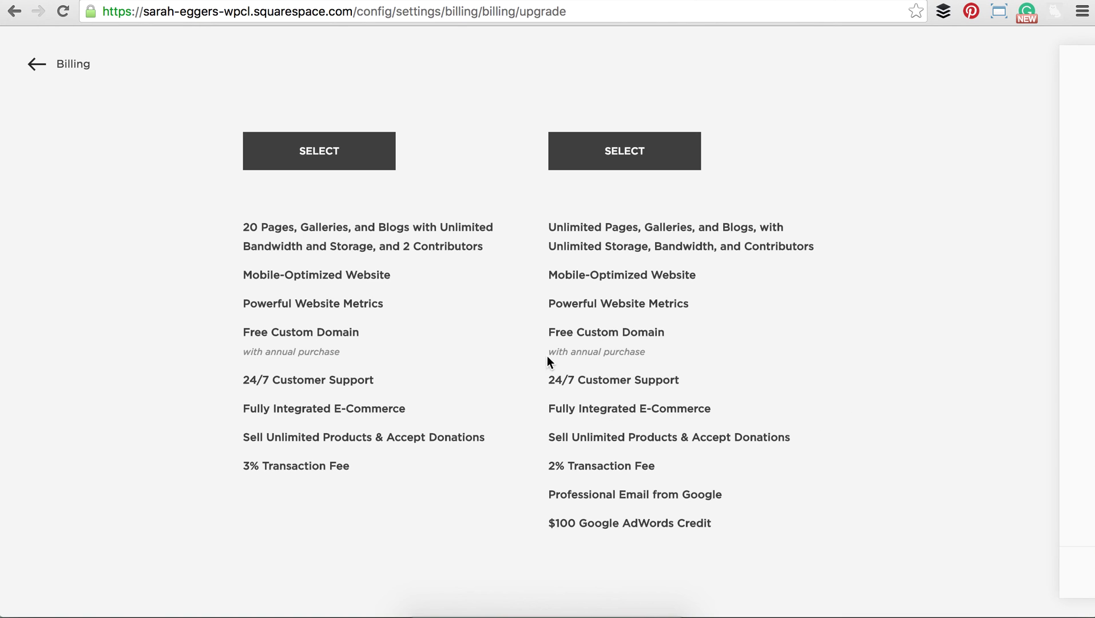
scroll(524, 334, "up", 4)
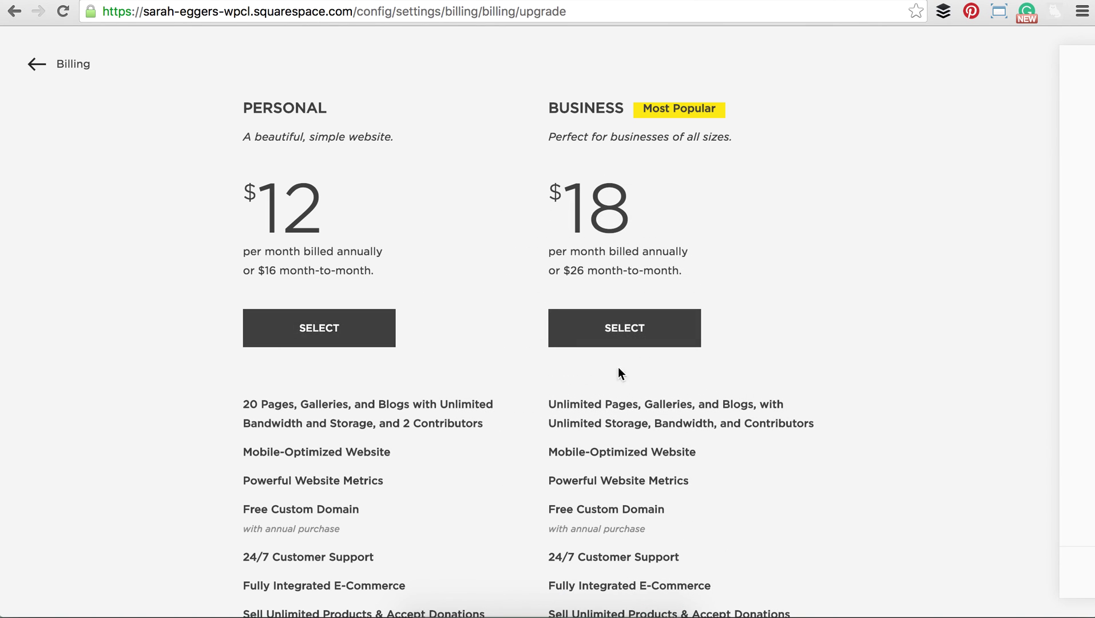
mouse_move(425, 511)
scroll(425, 510, "down", 2)
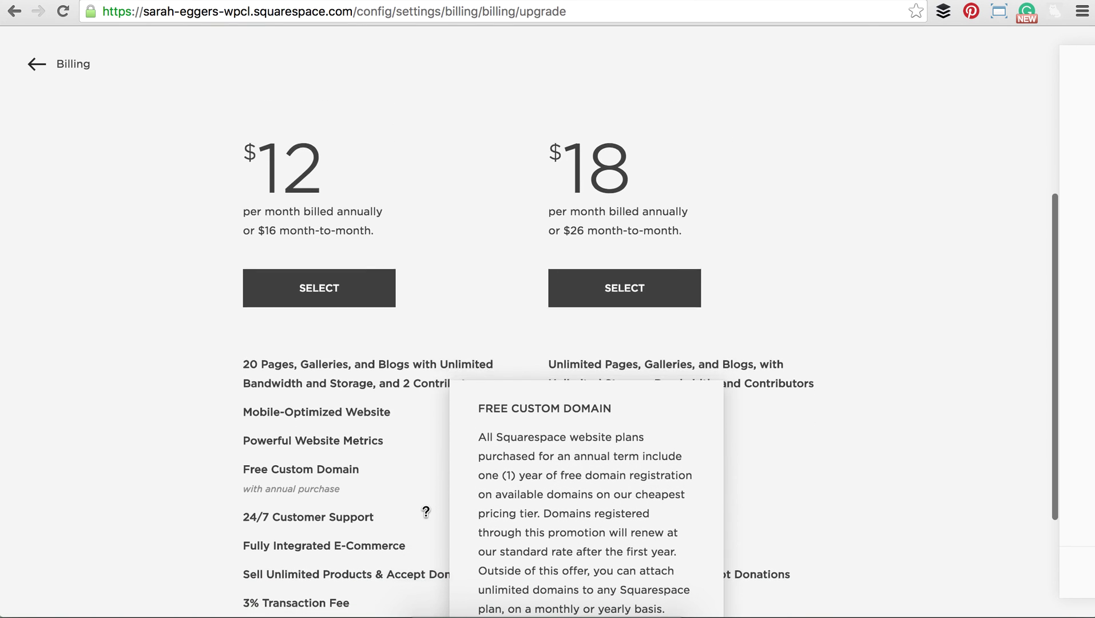
mouse_move(271, 308)
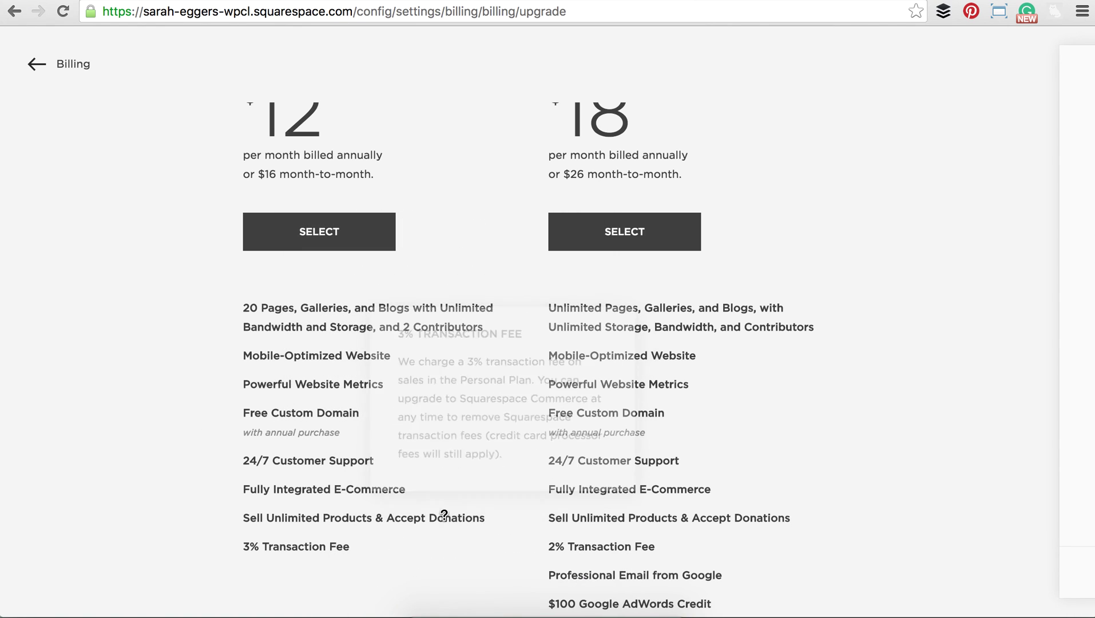
scroll(822, 556, "down", 3)
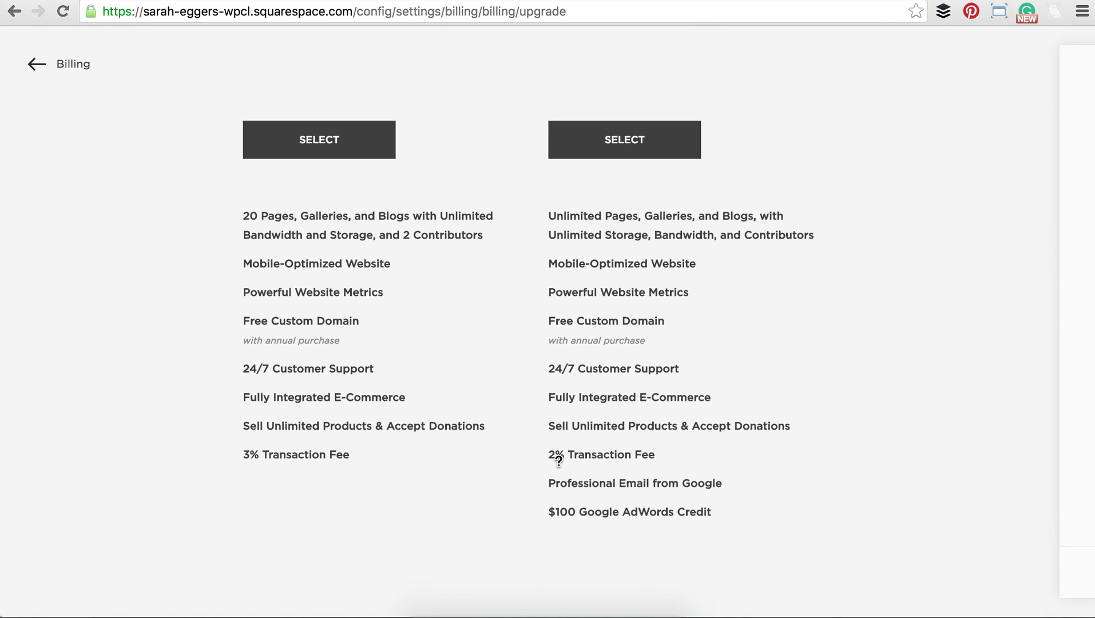
mouse_move(555, 457)
scroll(953, 527, "up", 5)
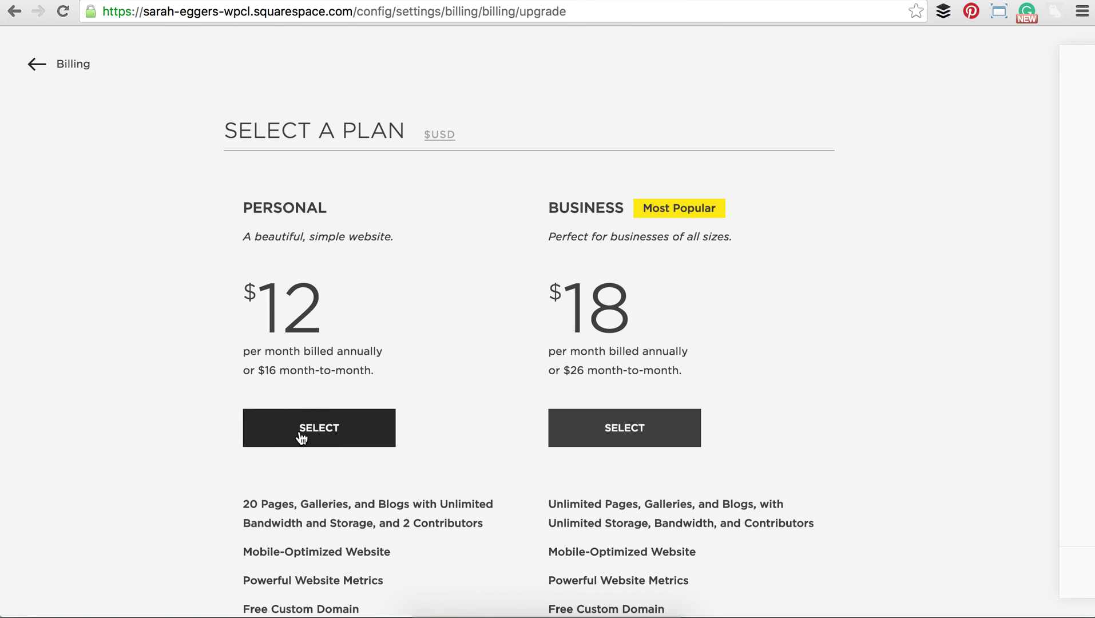
left_click(300, 436)
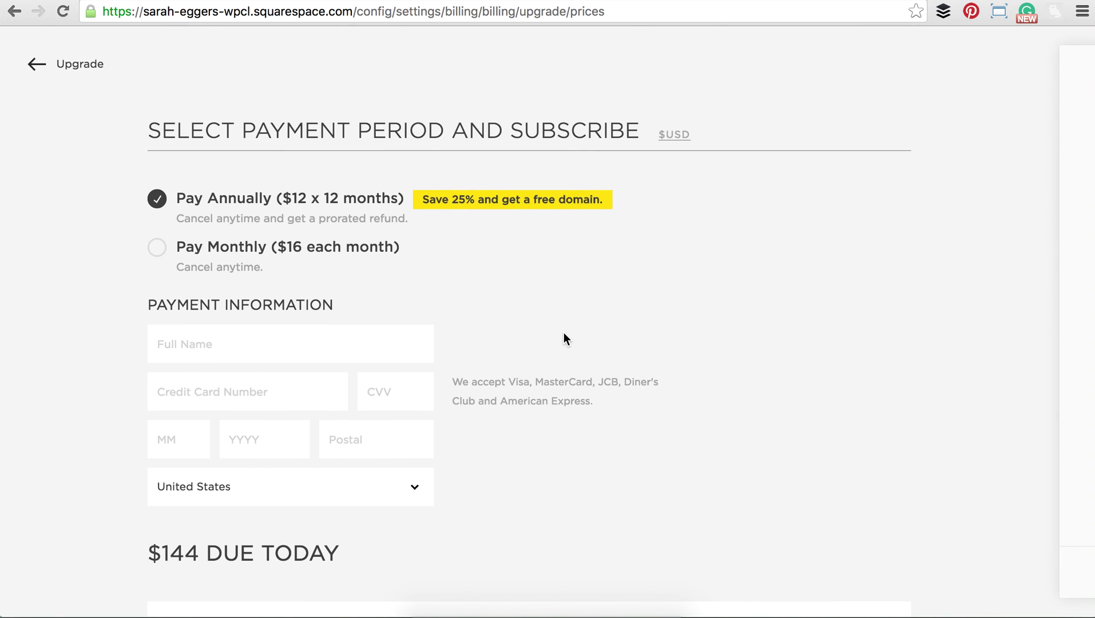
Review the $144 annual Personal payment form, then back out to Settings without subscribing.
scroll(563, 333, "down", 4)
scroll(563, 333, "up", 4)
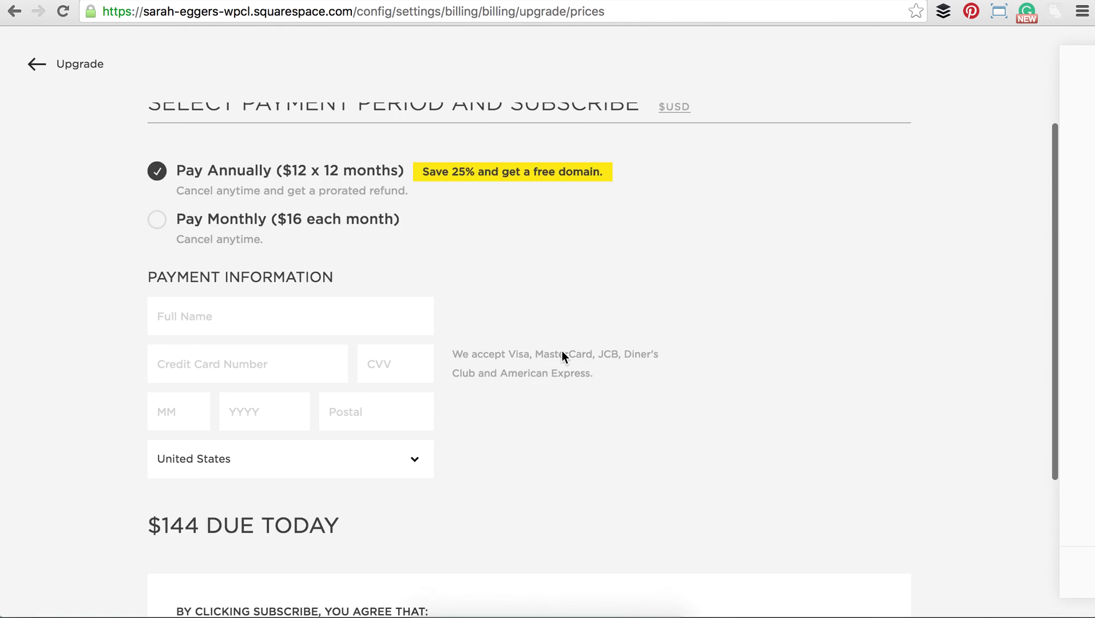
scroll(561, 351, "down", 4)
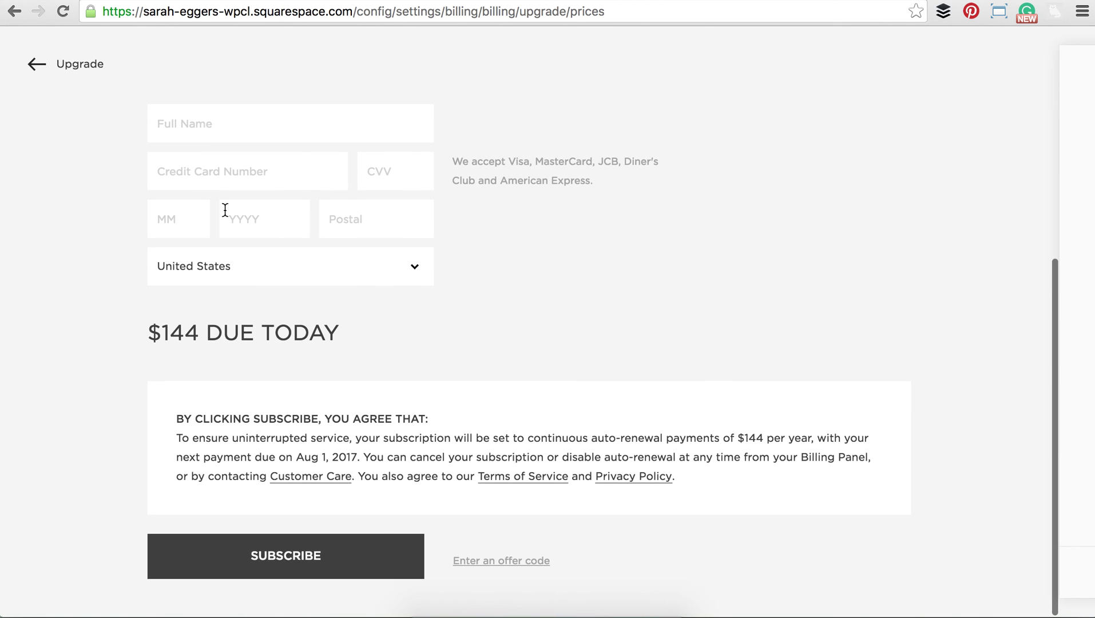
left_click(34, 67)
left_click(34, 67)
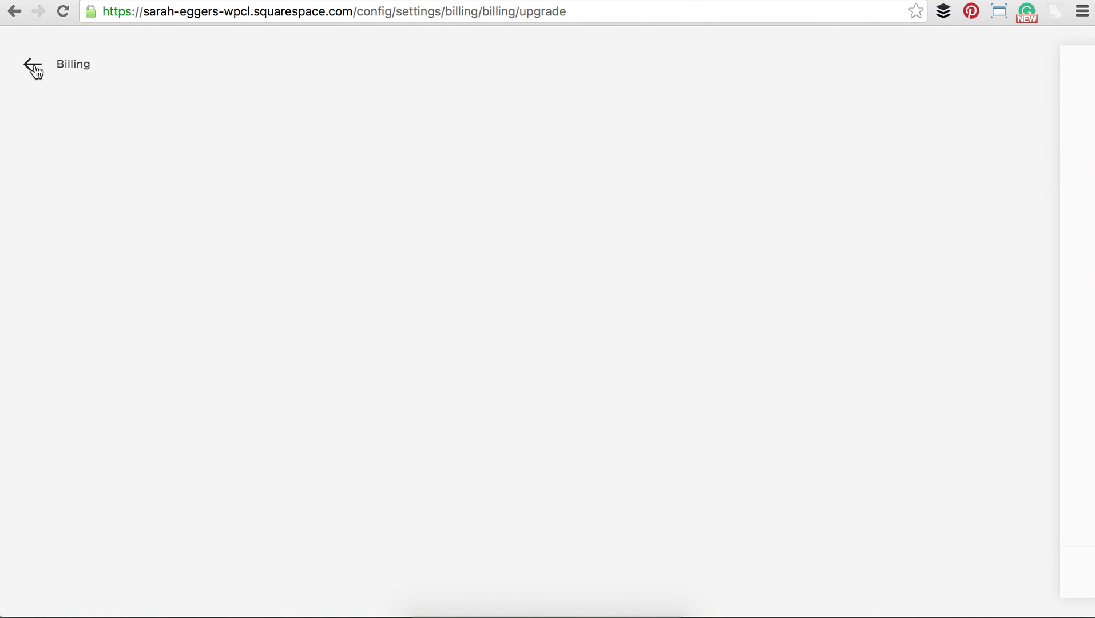
left_click(34, 68)
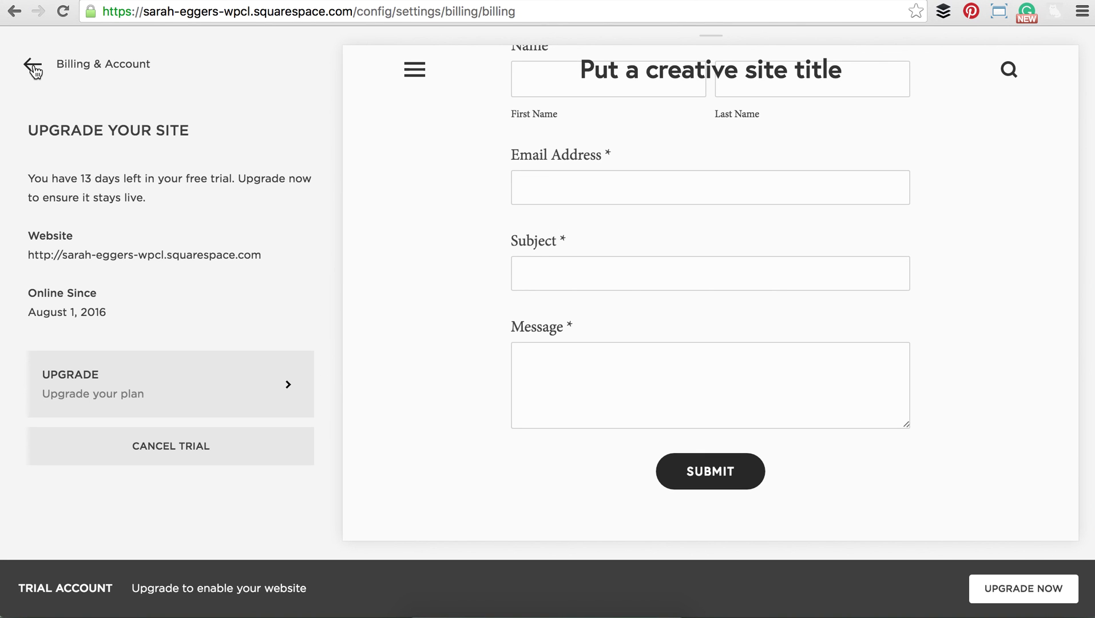
left_click(34, 68)
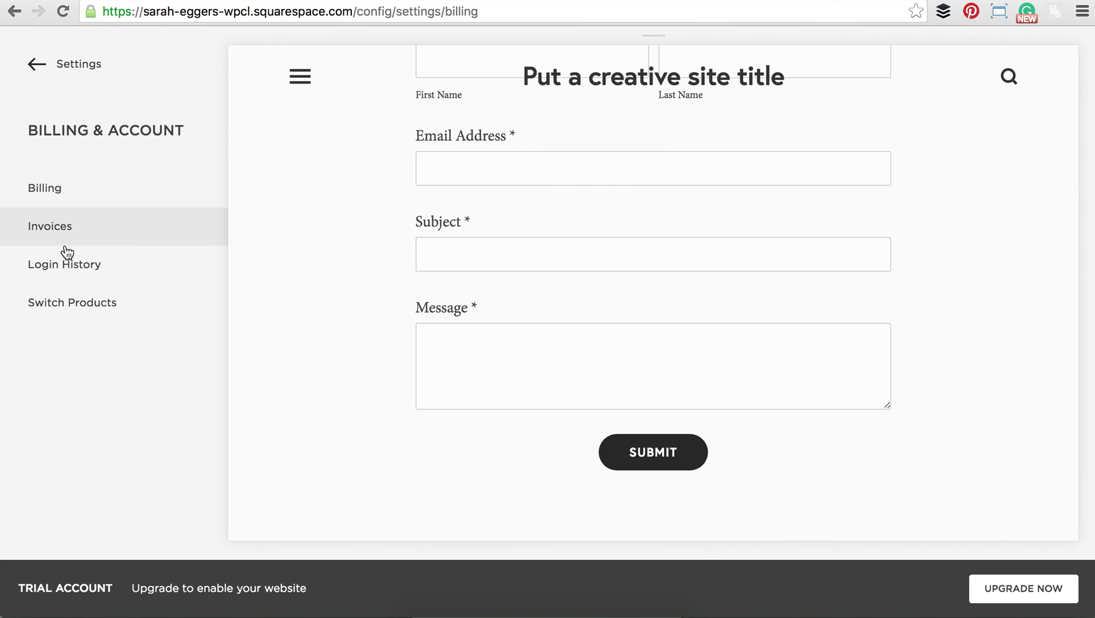
left_click(33, 68)
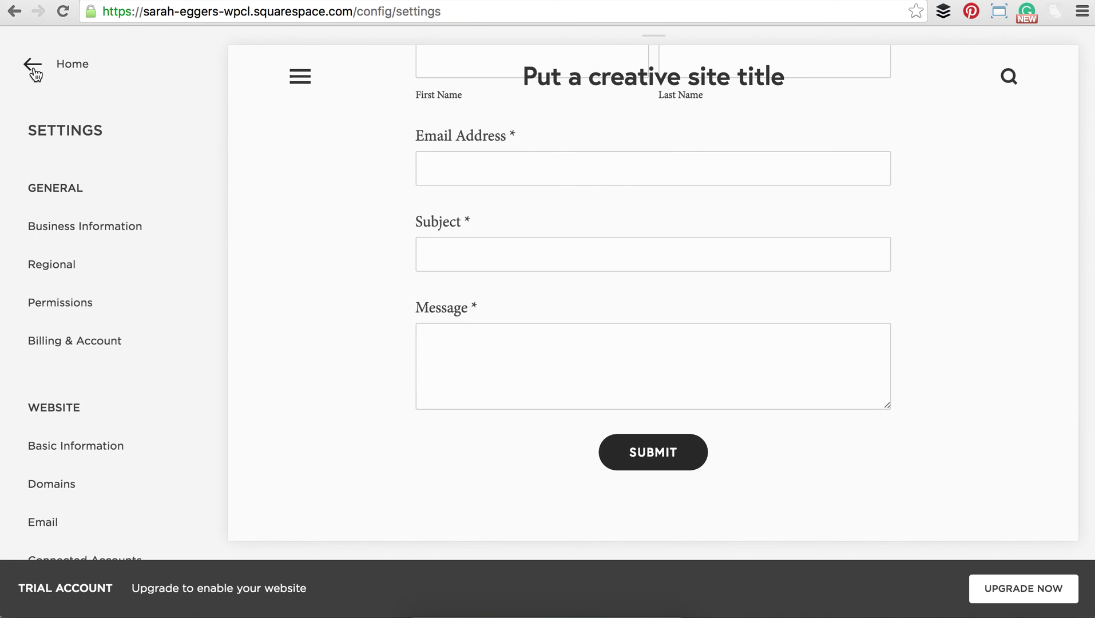
Open Domains and start connecting a third-party domain you already own.
scroll(114, 315, "down", 3)
scroll(114, 321, "down", 6)
scroll(113, 319, "up", 4)
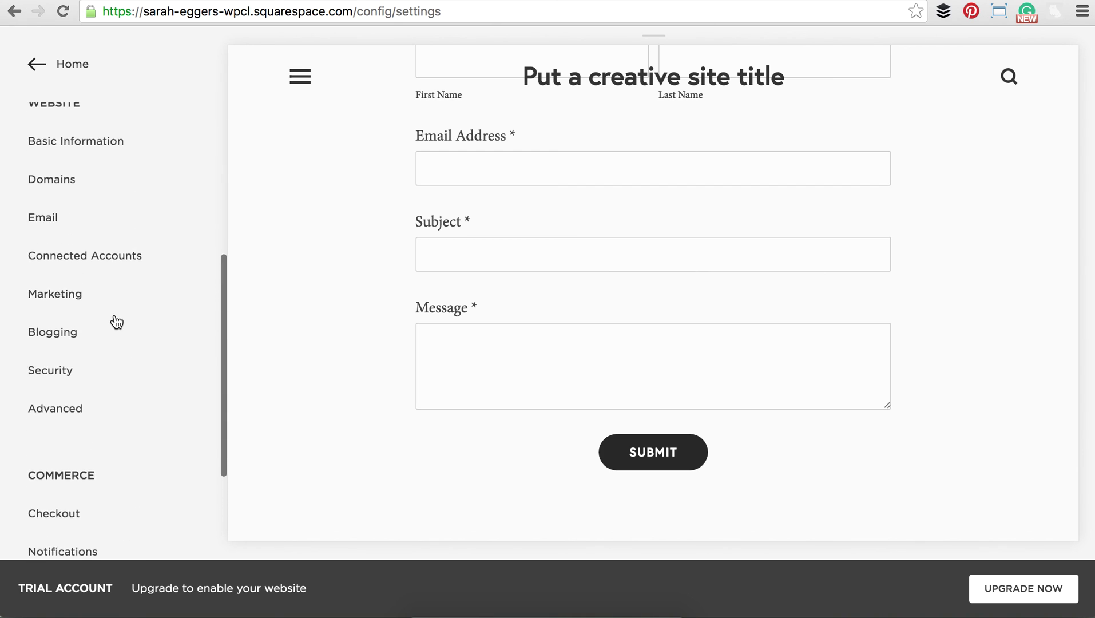
left_click(55, 281)
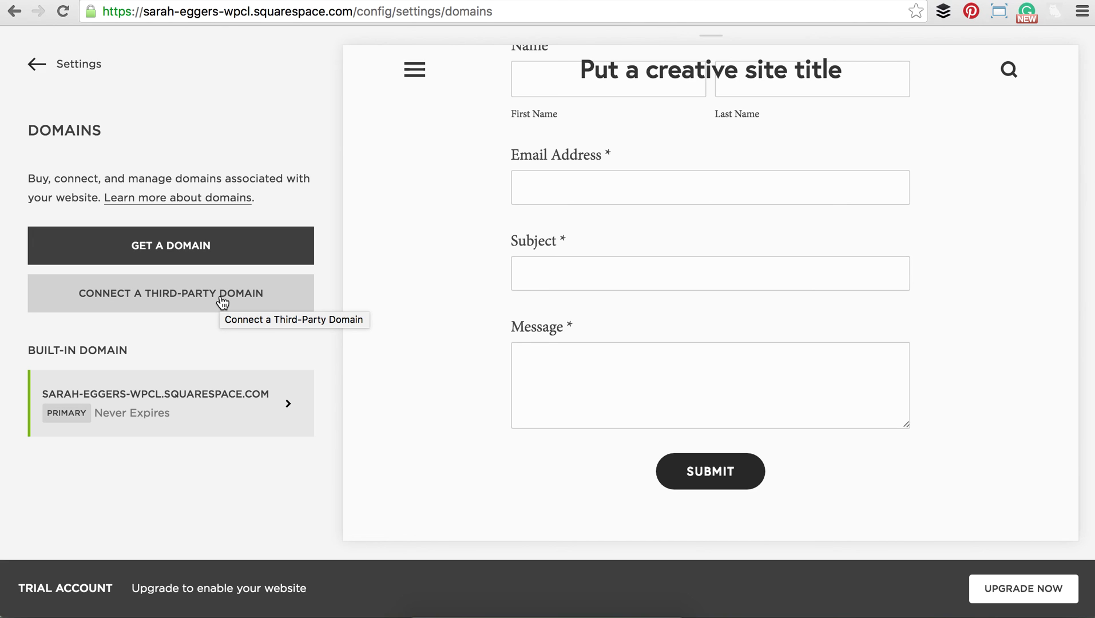
left_click(223, 301)
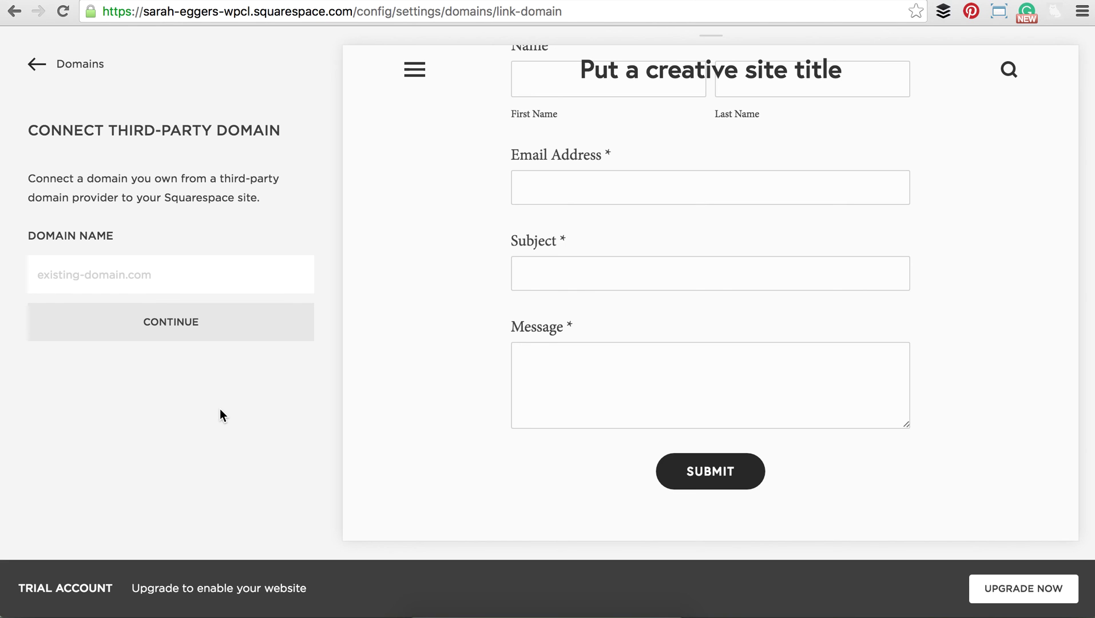
scroll(415, 330, "up", 5)
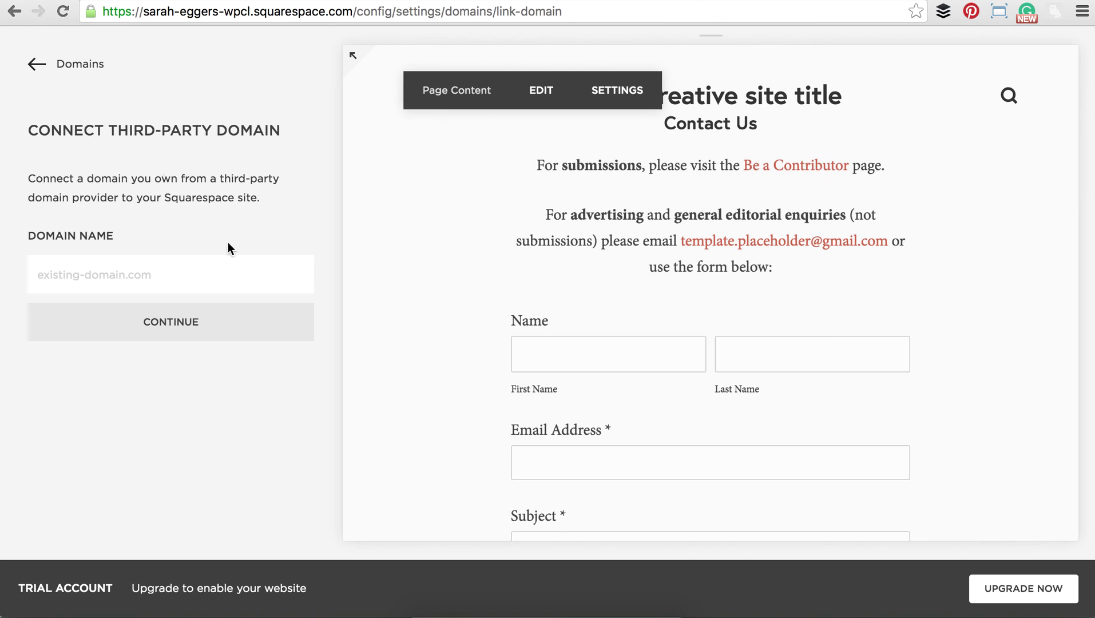
Leave the domain form without connecting and return to the site's main menu.
left_click(27, 72)
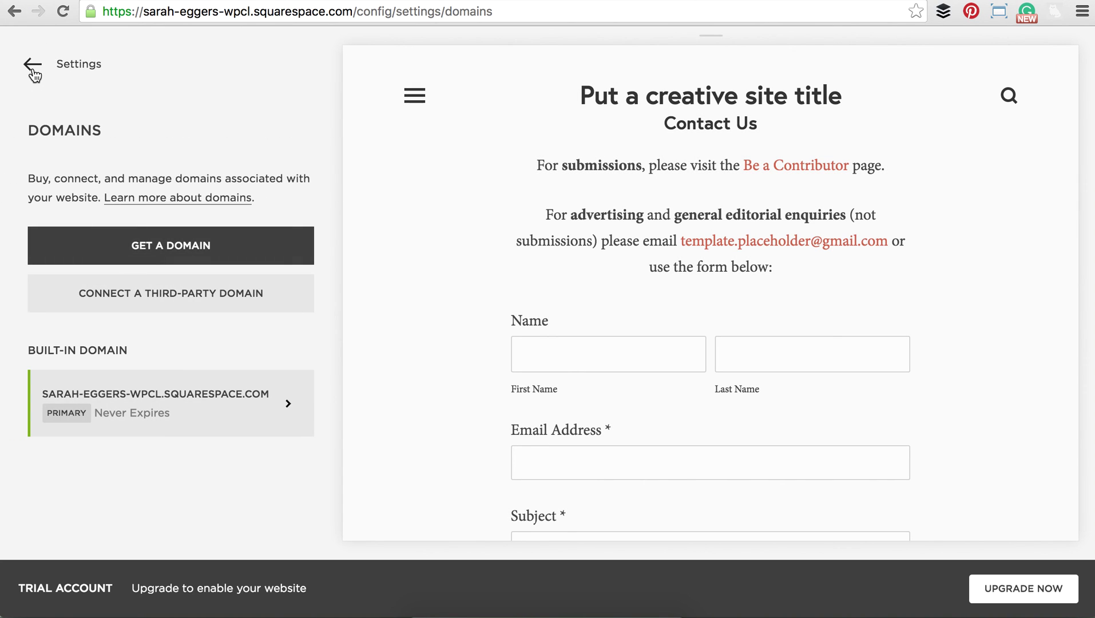
left_click(34, 74)
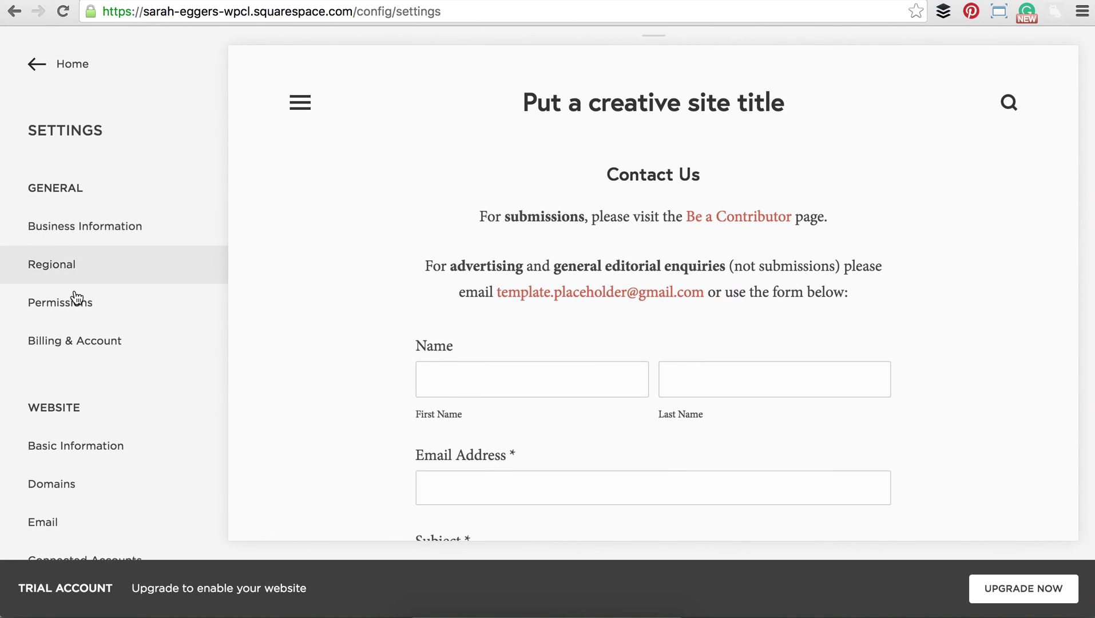
scroll(80, 343, "down", 3)
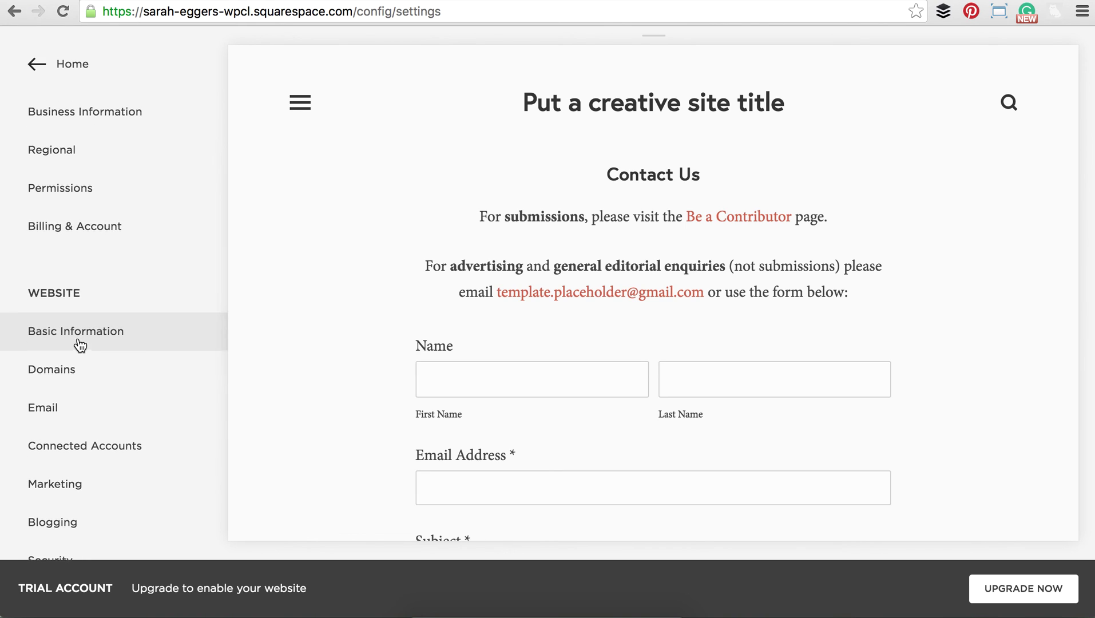
scroll(80, 281, "up", 3)
left_click(34, 68)
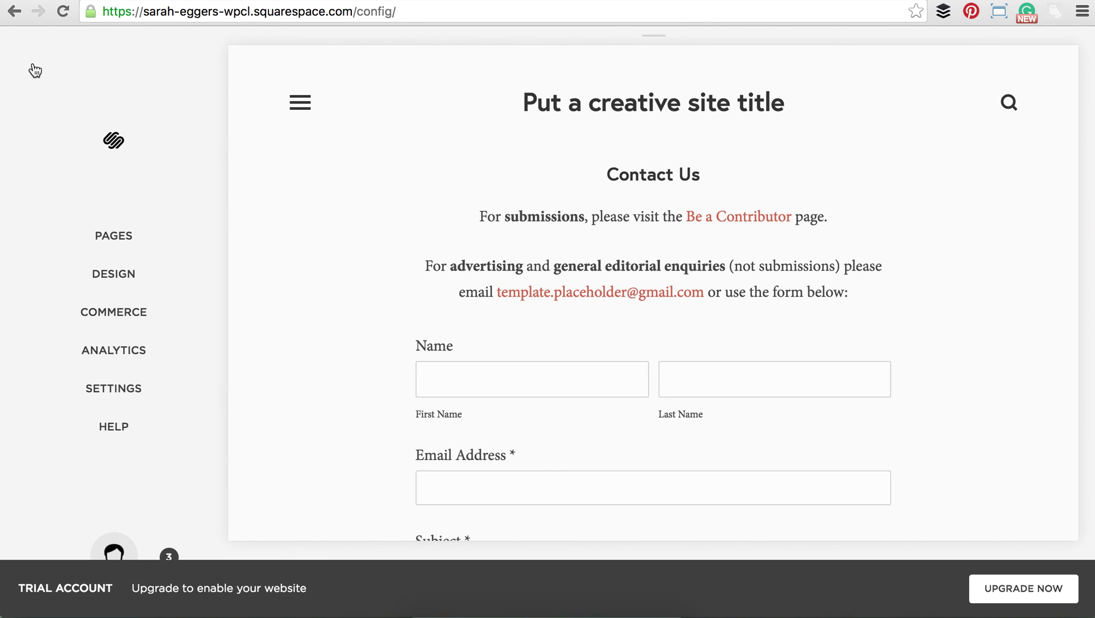
Open the Style Editor in the Design section.
left_click(129, 291)
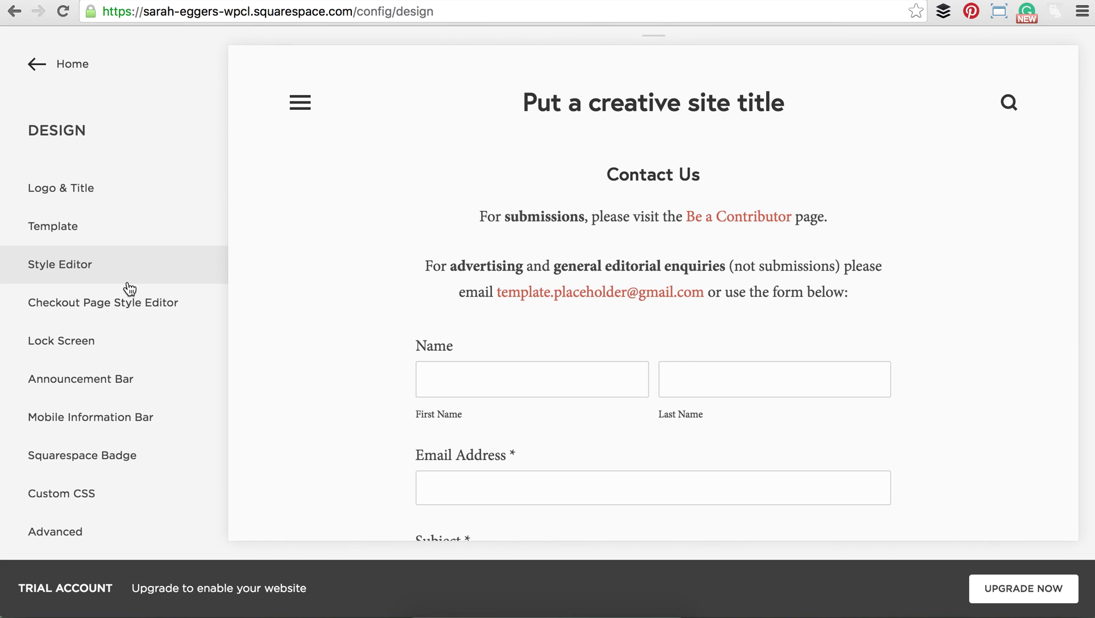
scroll(129, 288, "down", 1)
scroll(91, 227, "up", 1)
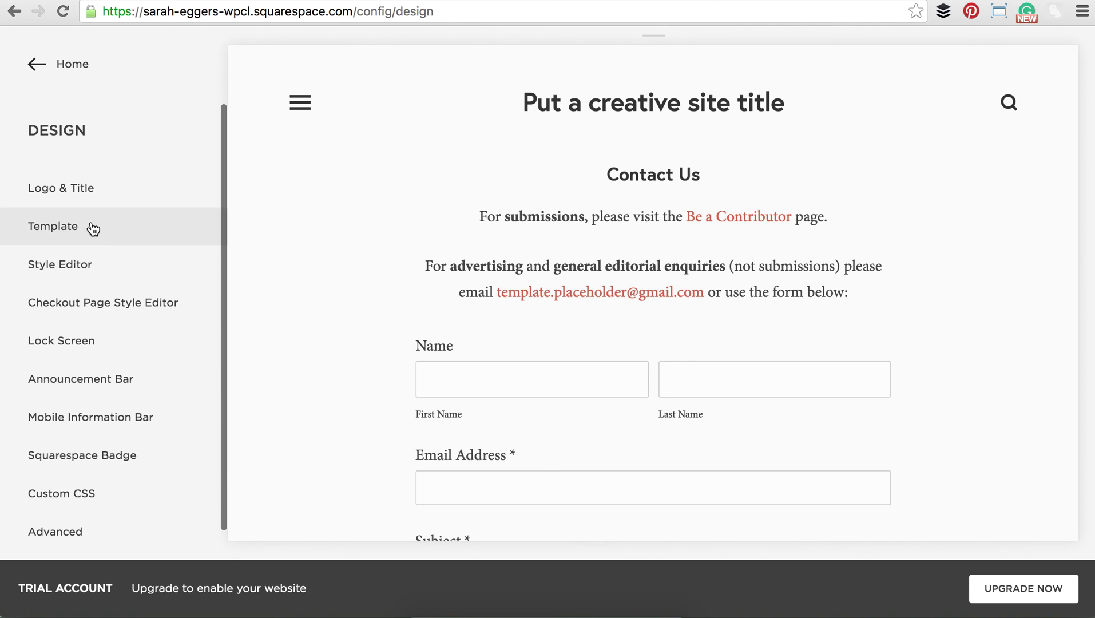
left_click(92, 266)
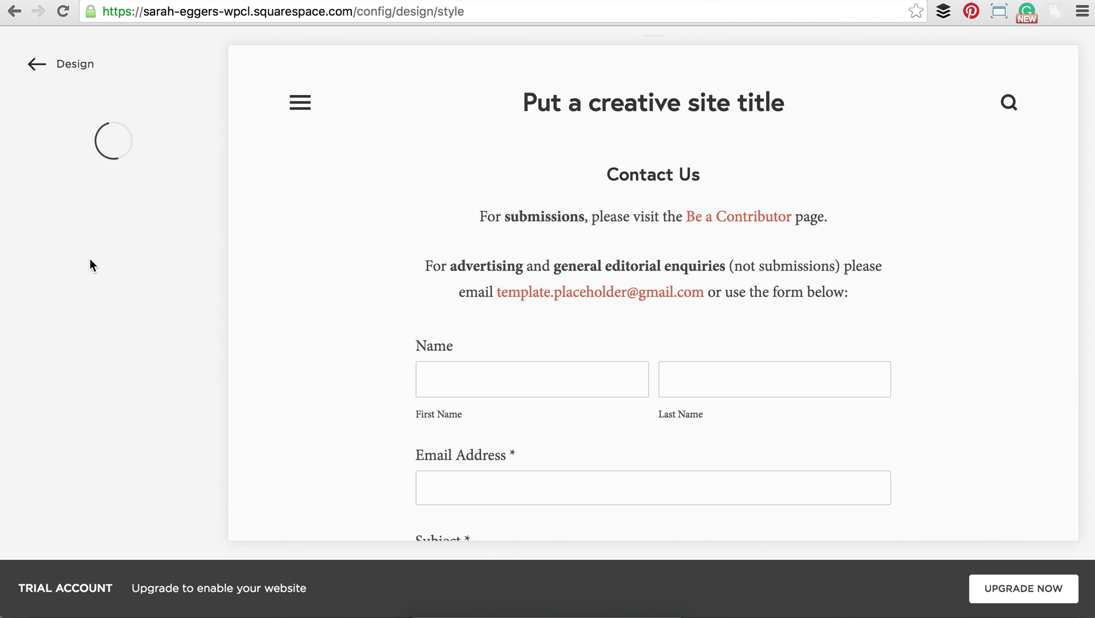